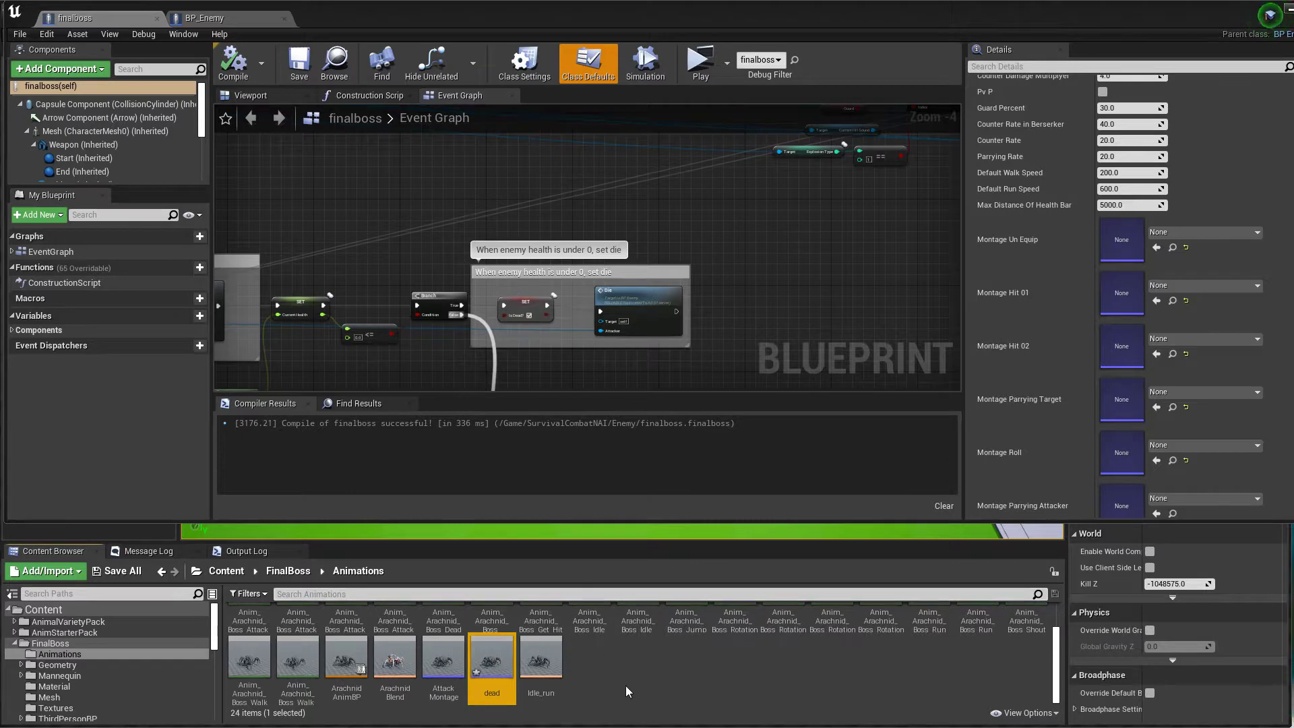
Replace the attack animation in the dead montage with Anim_Arachnid_Boss_Dead and save the montage.
{"action": "scroll", "coordinate": [603, 678], "scroll_direction": "up", "scroll_amount": 1}
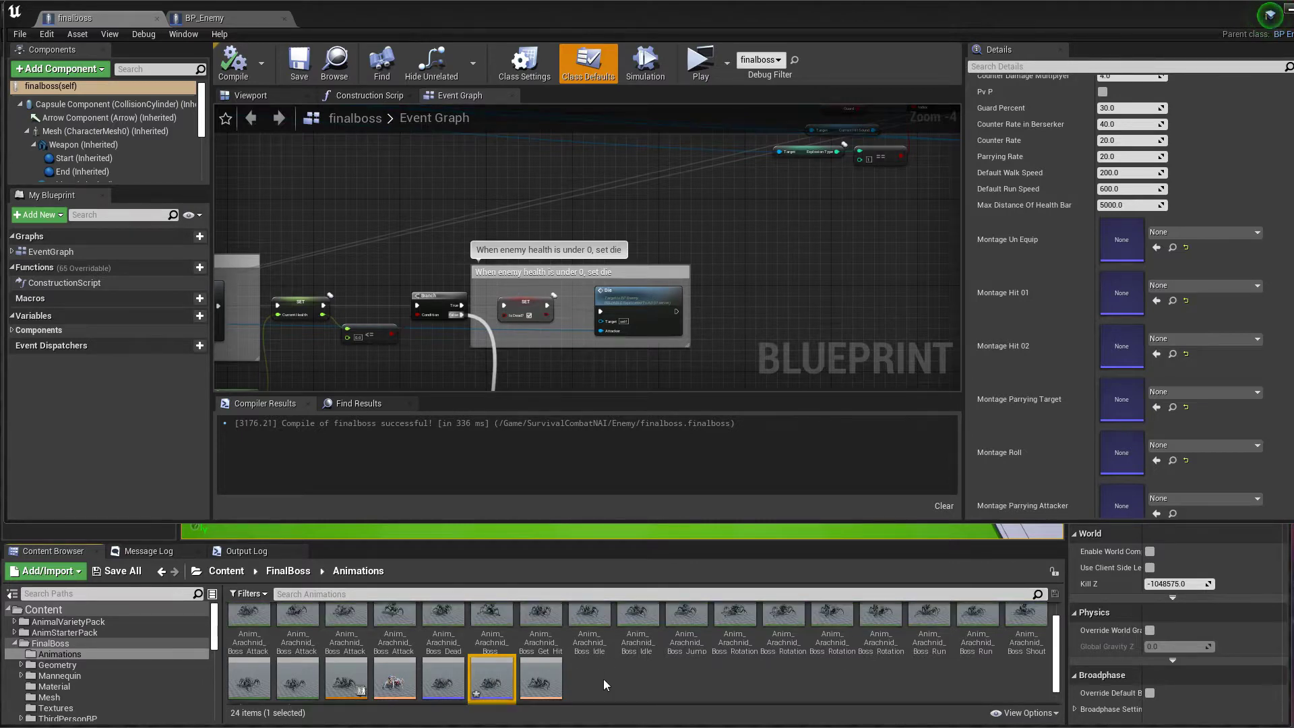
{"action": "double_click", "coordinate": [491, 677]}
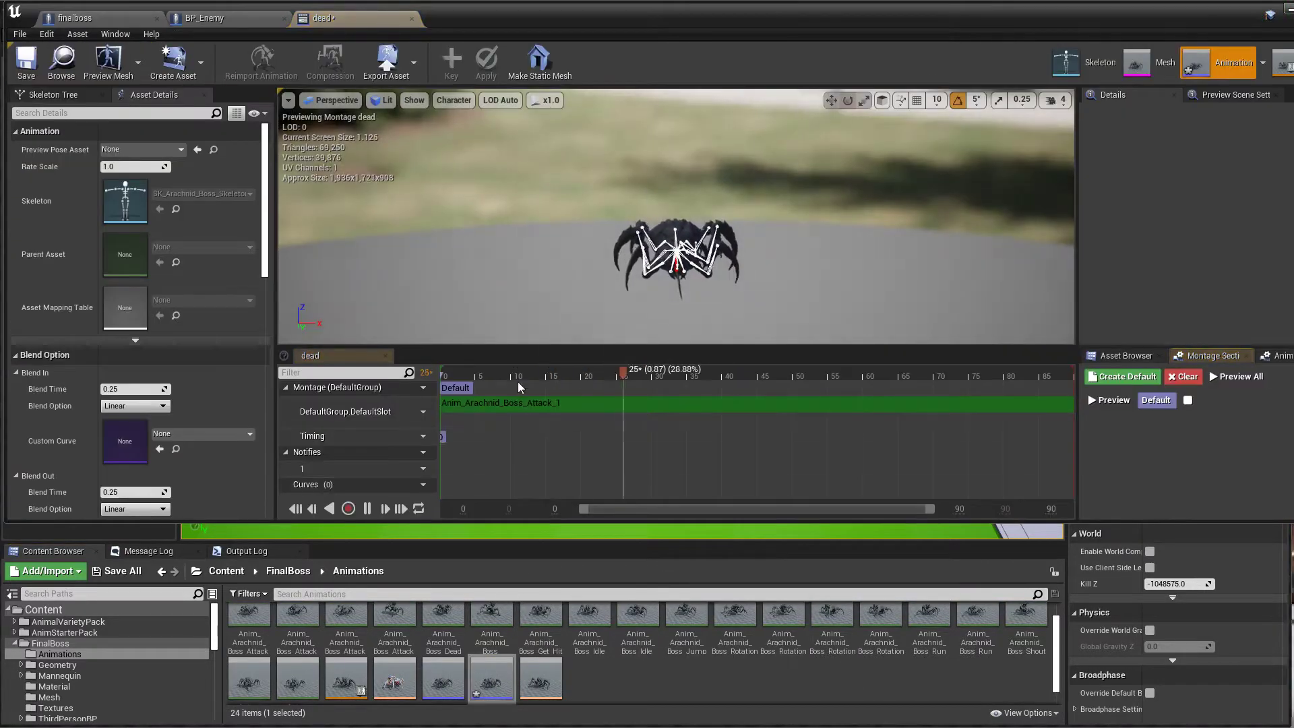
{"action": "left_click", "coordinate": [515, 401]}
{"action": "key", "text": "Delete"}
{"action": "left_click_drag", "start_coordinate": [487, 623], "coordinate": [465, 402]}
{"action": "key", "text": "ctrl+s"}
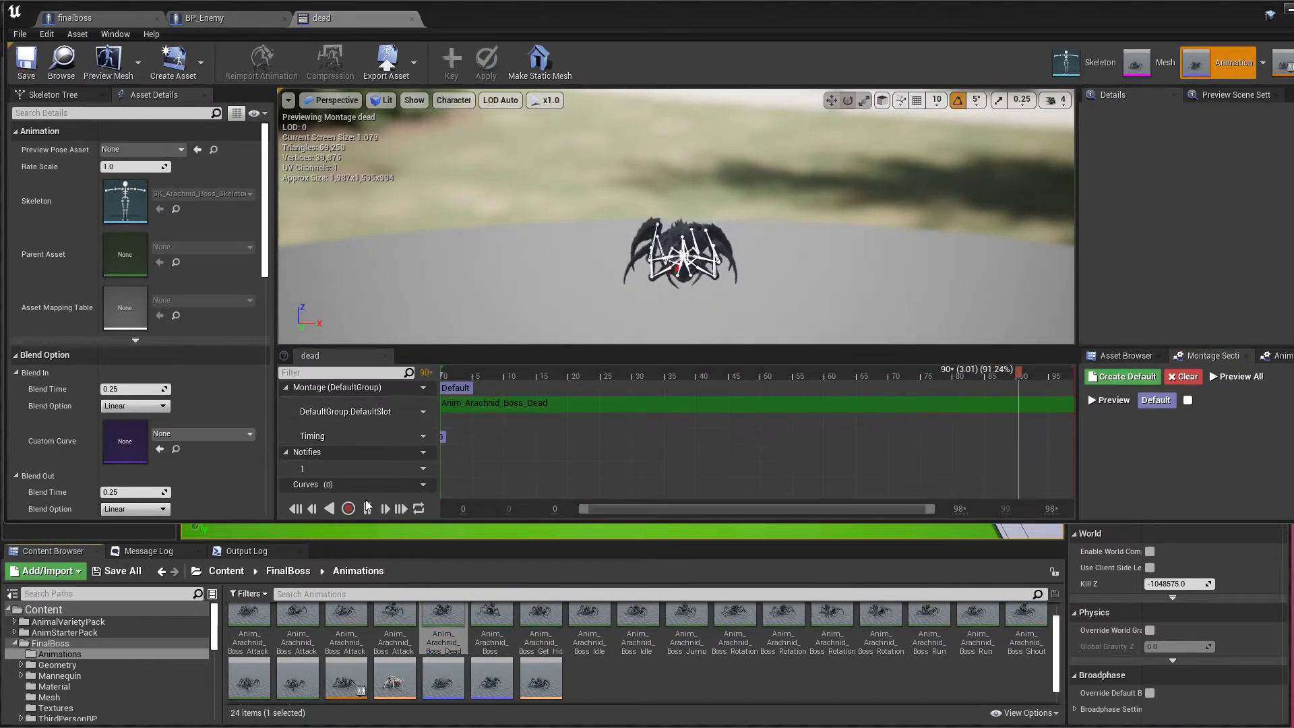
Pause the montage preview and add a new notify named dead near the end, at about frame 97.
{"action": "left_click", "coordinate": [366, 507]}
{"action": "left_click_drag", "start_coordinate": [1004, 378], "coordinate": [1052, 377]}
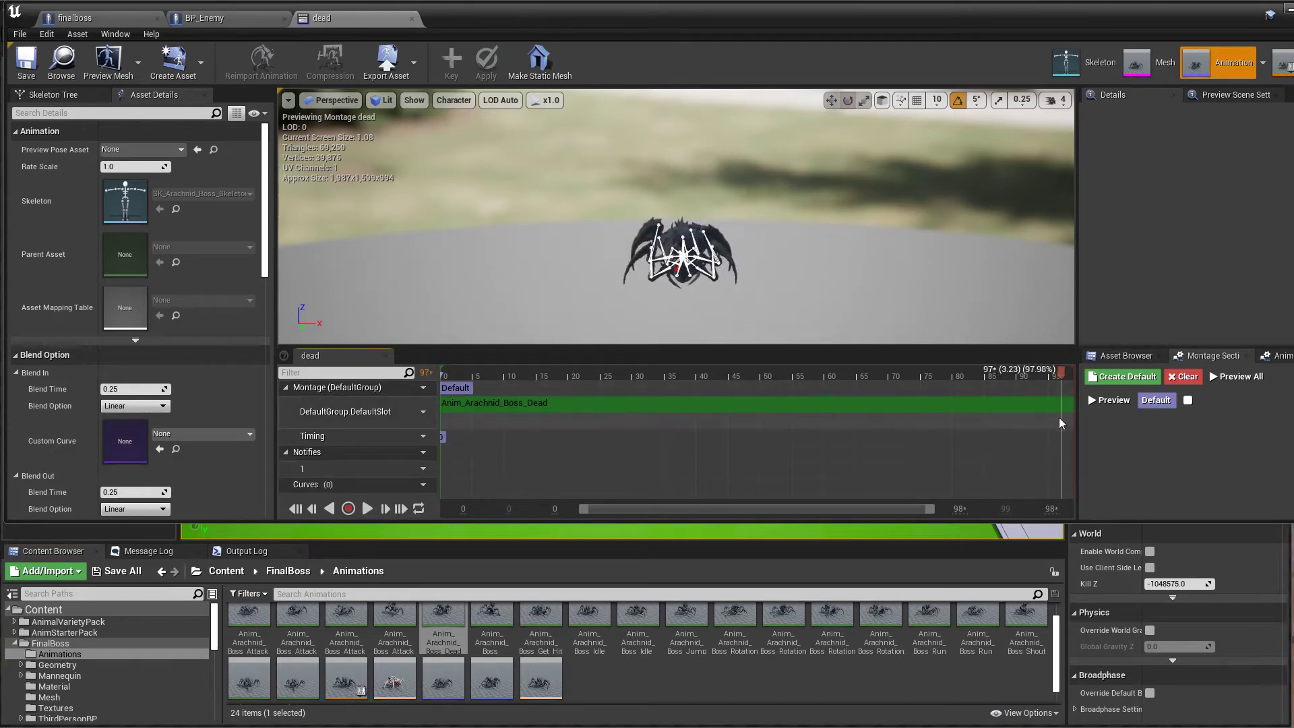
{"action": "right_click", "coordinate": [1057, 468]}
{"action": "mouse_move", "coordinate": [1111, 482]}
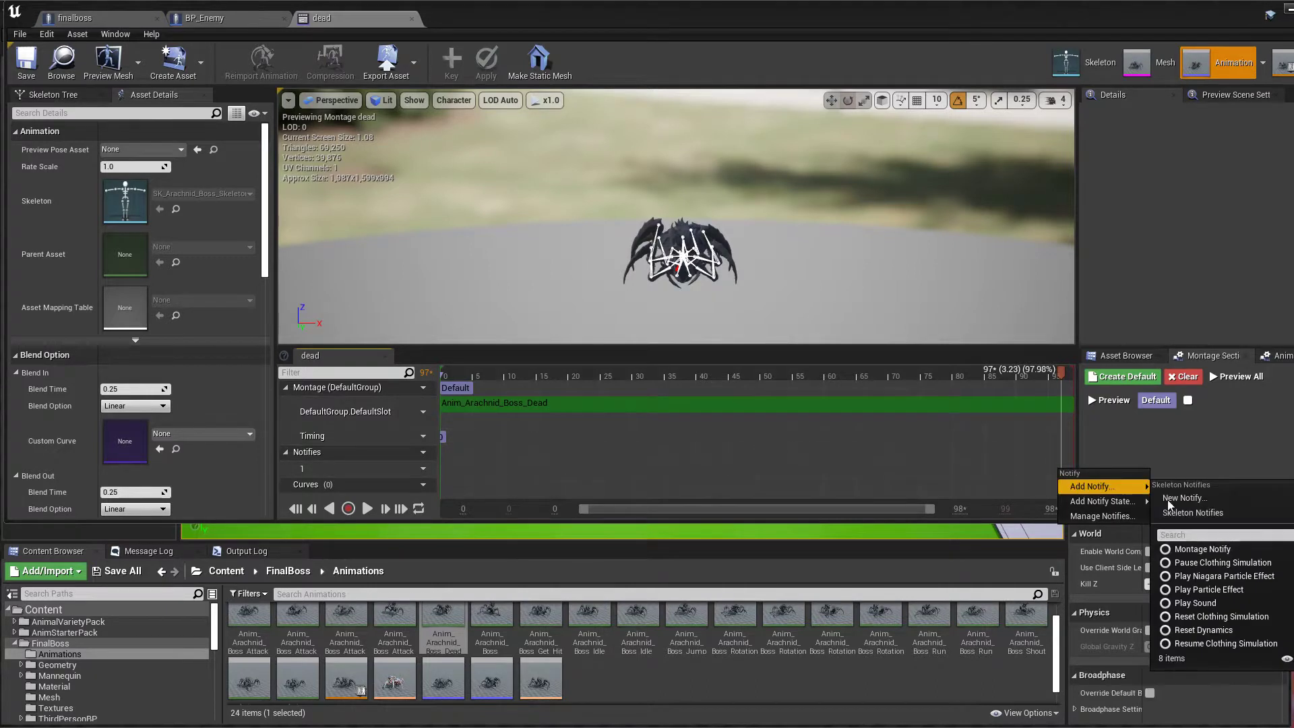
{"action": "left_click", "coordinate": [1186, 485]}
{"action": "type", "text": "dead"}
{"action": "key", "text": "Return"}
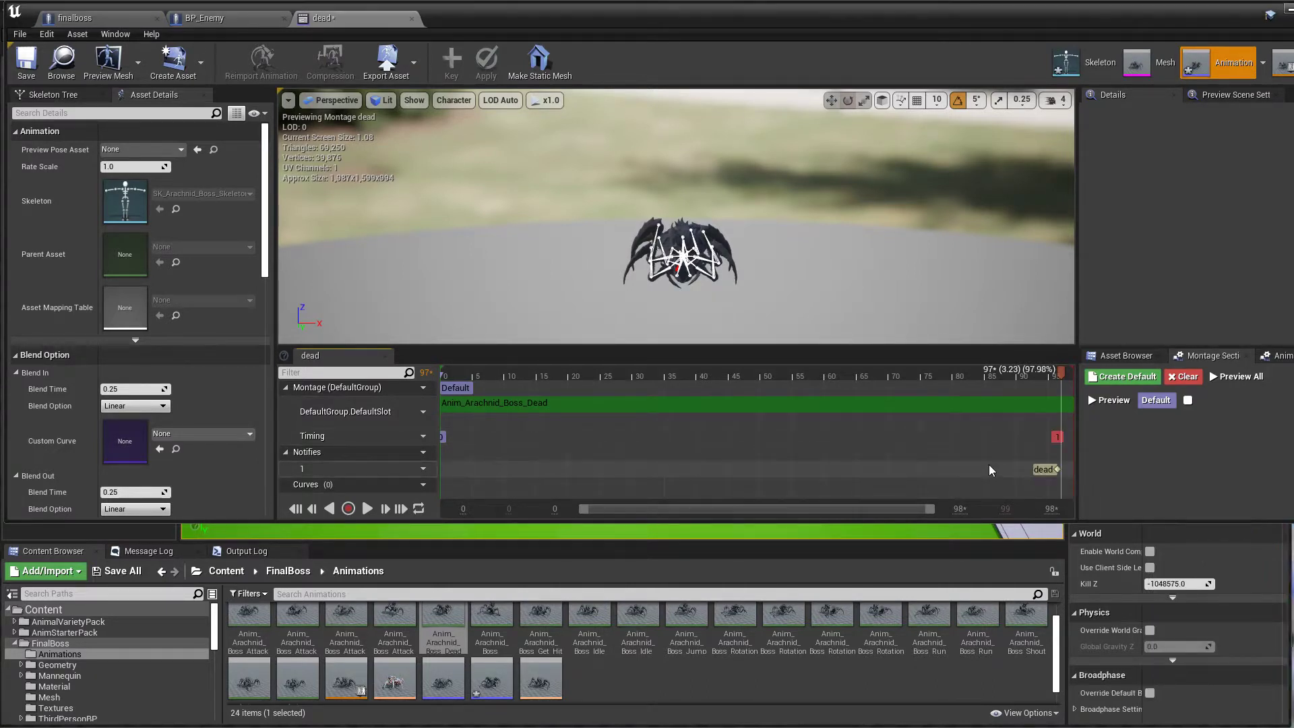
Search the node actions in ArachnidAnimBP's AnimGraph for the dead notify event.
{"action": "left_click", "coordinate": [1277, 78]}
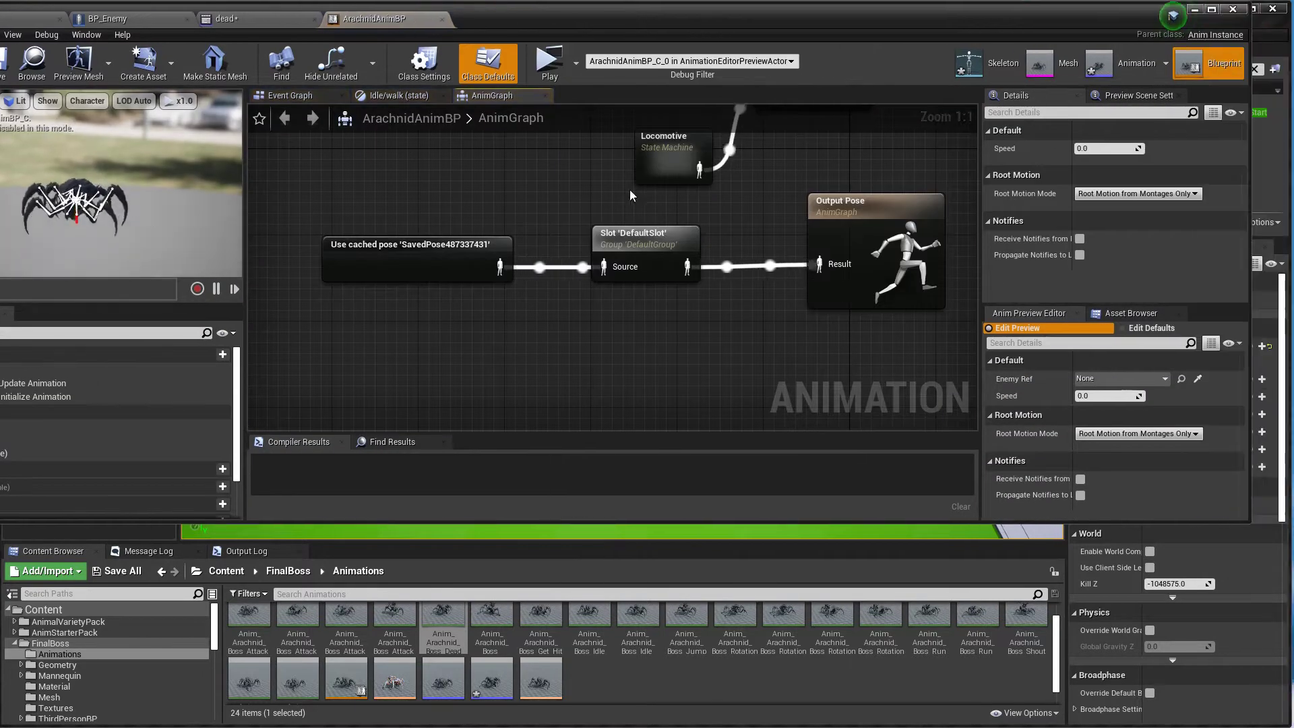
{"action": "right_click_drag", "start_coordinate": [478, 403], "coordinate": [589, 313]}
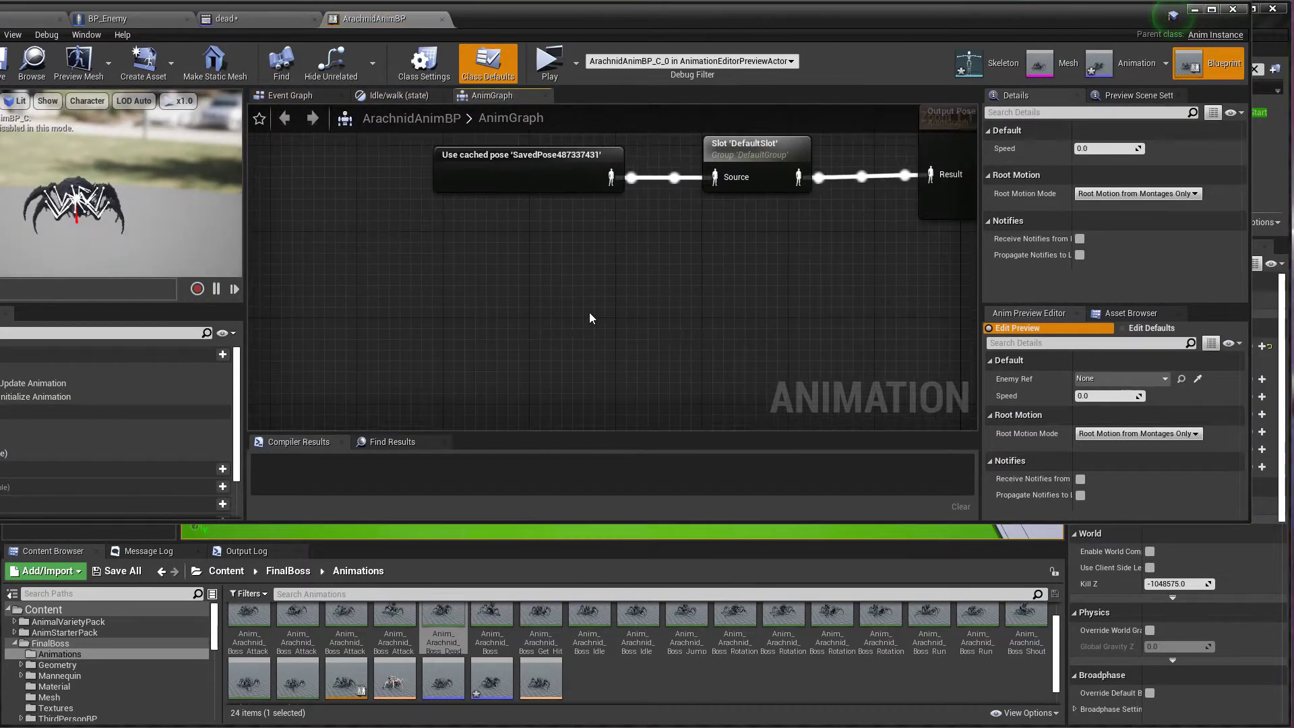
{"action": "right_click", "coordinate": [516, 312]}
{"action": "type", "text": "dead"}
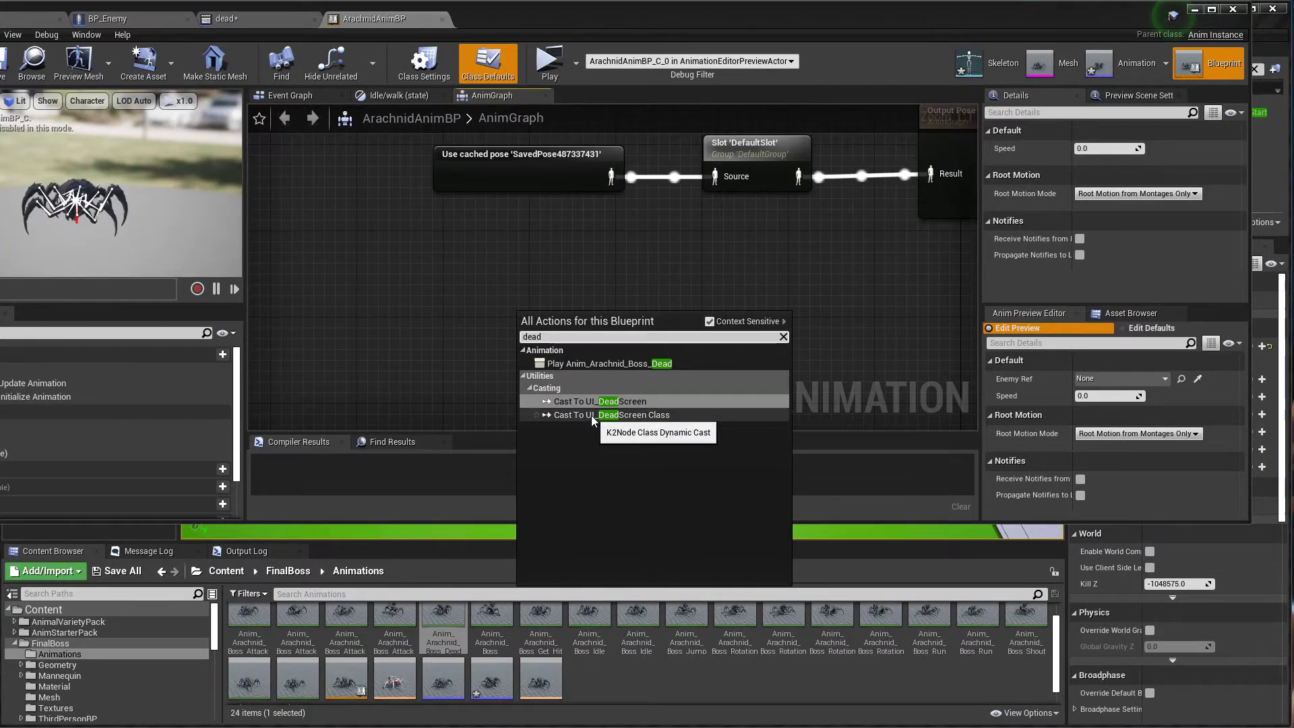
{"action": "left_click", "coordinate": [435, 293]}
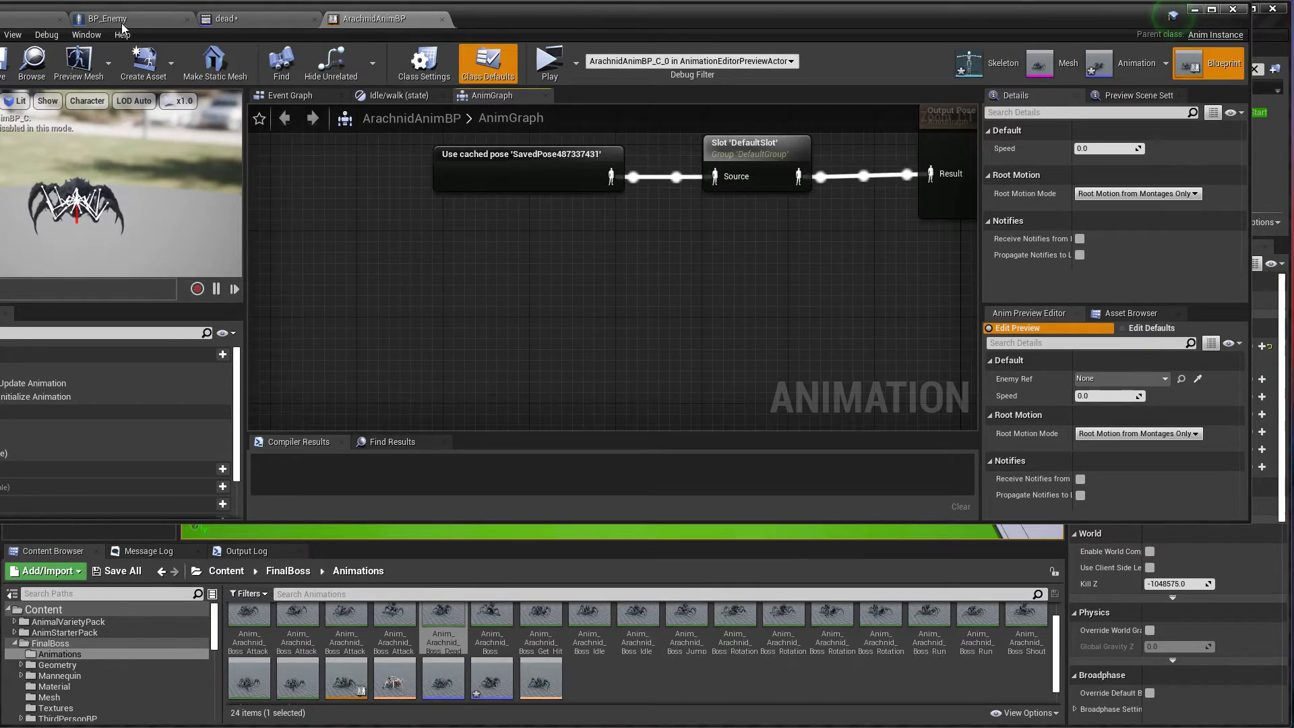
Reopen the dead montage and inspect the settings of its dead notify.
{"action": "scroll", "coordinate": [491, 667], "scroll_direction": "down", "scroll_amount": 1}
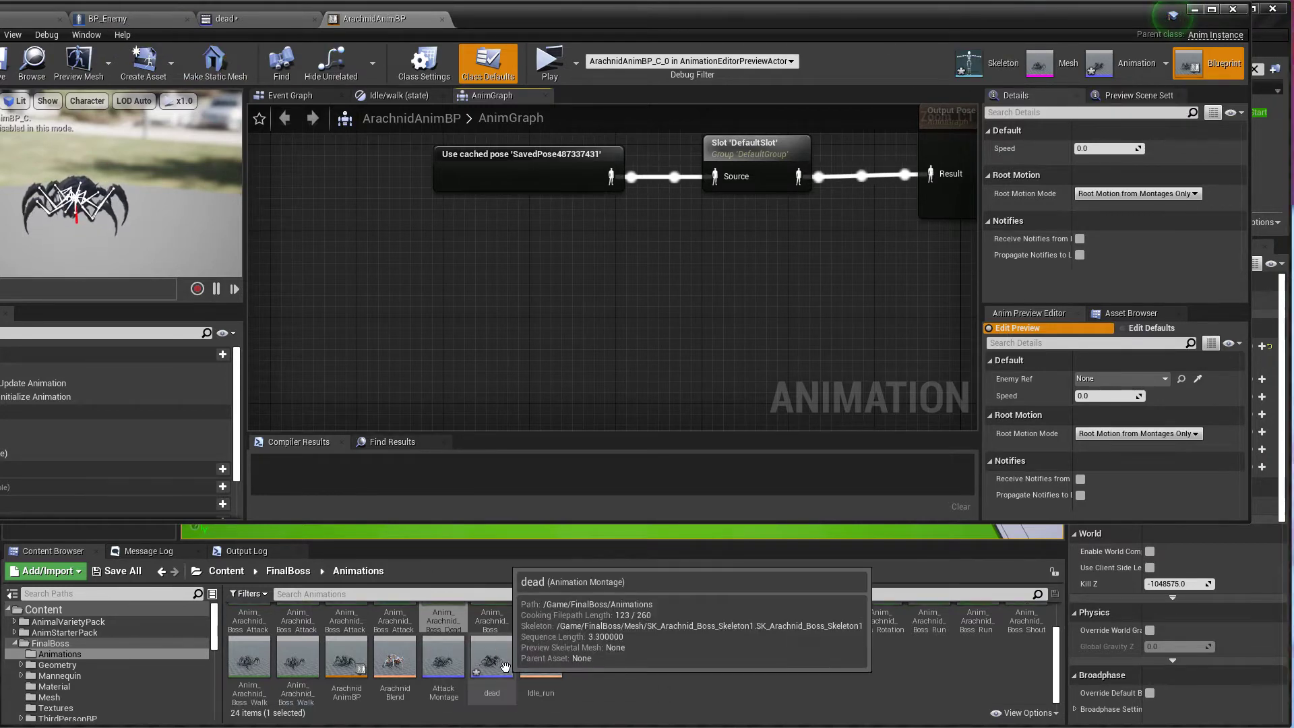
{"action": "double_click", "coordinate": [491, 657]}
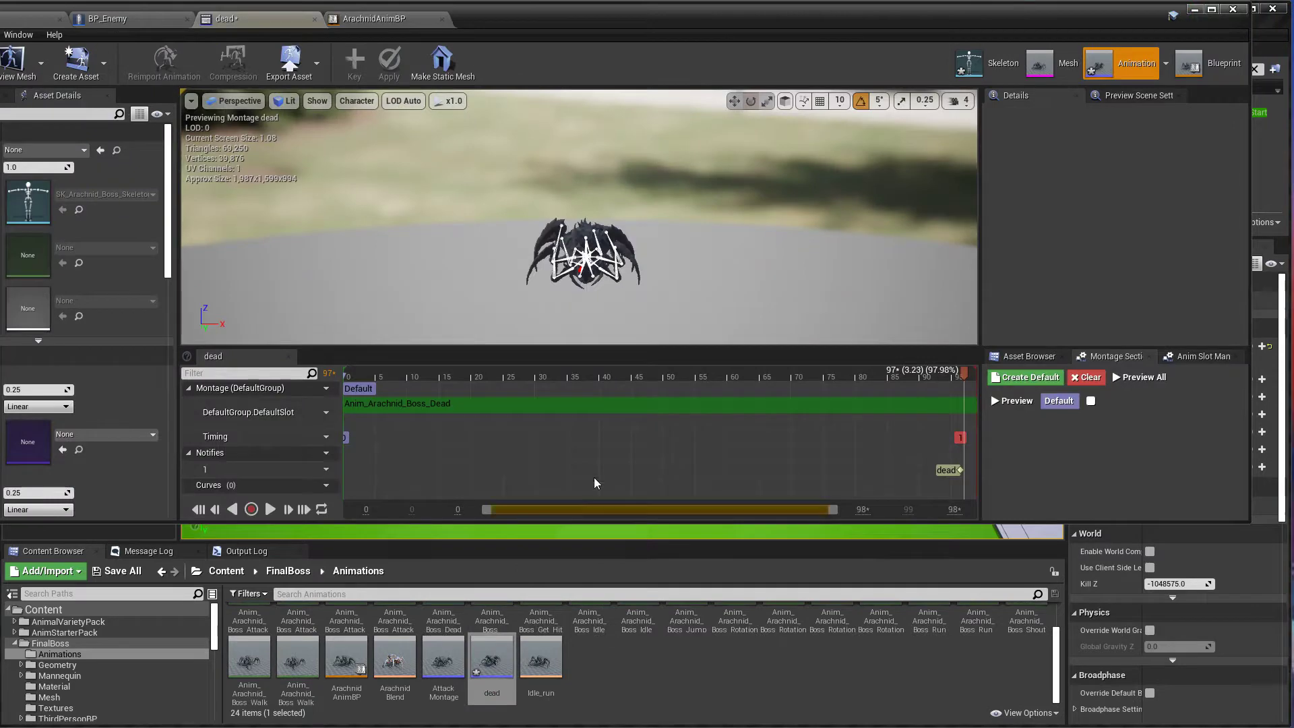
{"action": "left_click", "coordinate": [952, 471]}
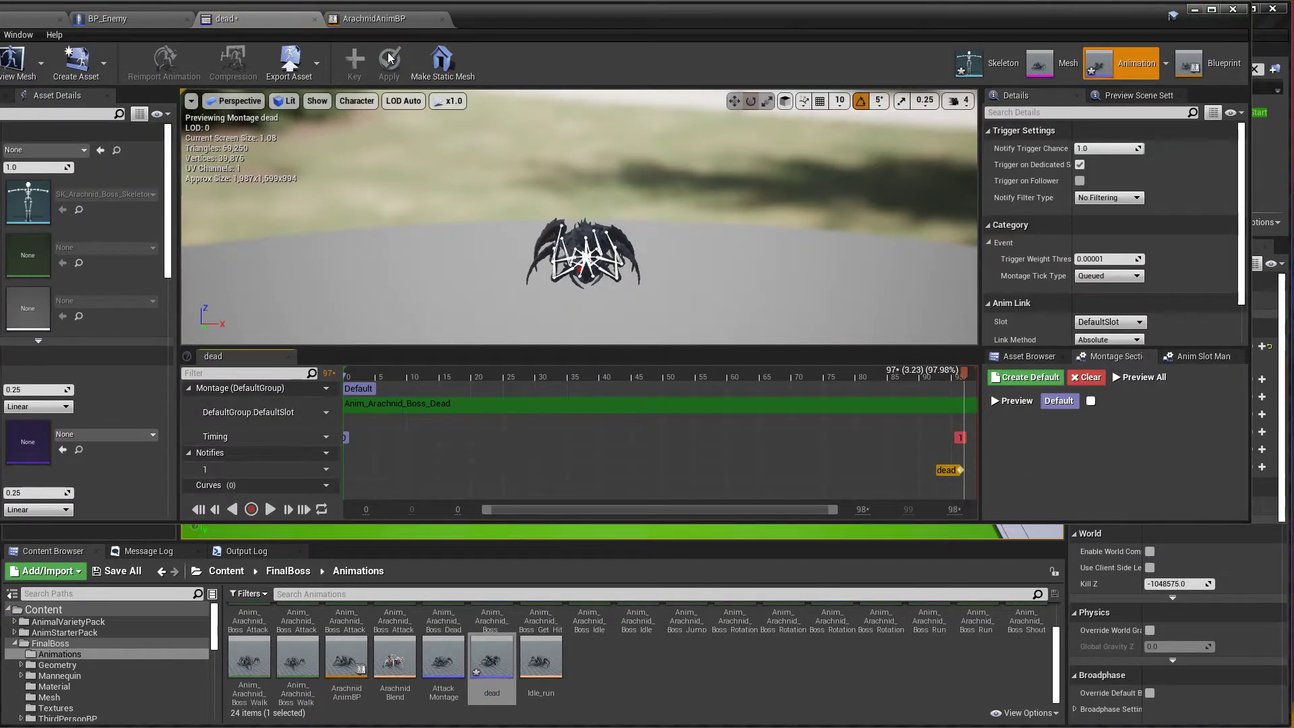
Try adding a Play Anim_Arachnid_Boss_Dead node to ArachnidAnimBP's AnimGraph, and delete it again.
{"action": "left_click", "coordinate": [367, 20]}
{"action": "right_click", "coordinate": [480, 278]}
{"action": "type", "text": "dead"}
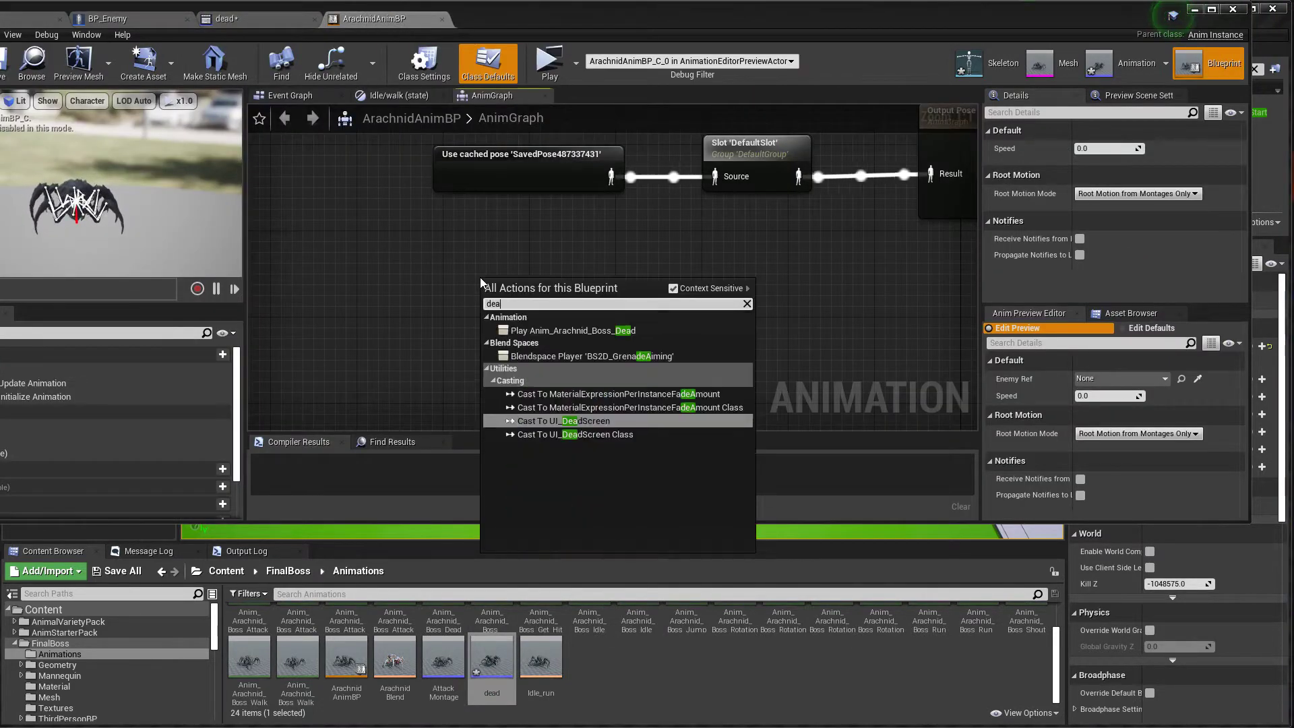
{"action": "left_click", "coordinate": [613, 333]}
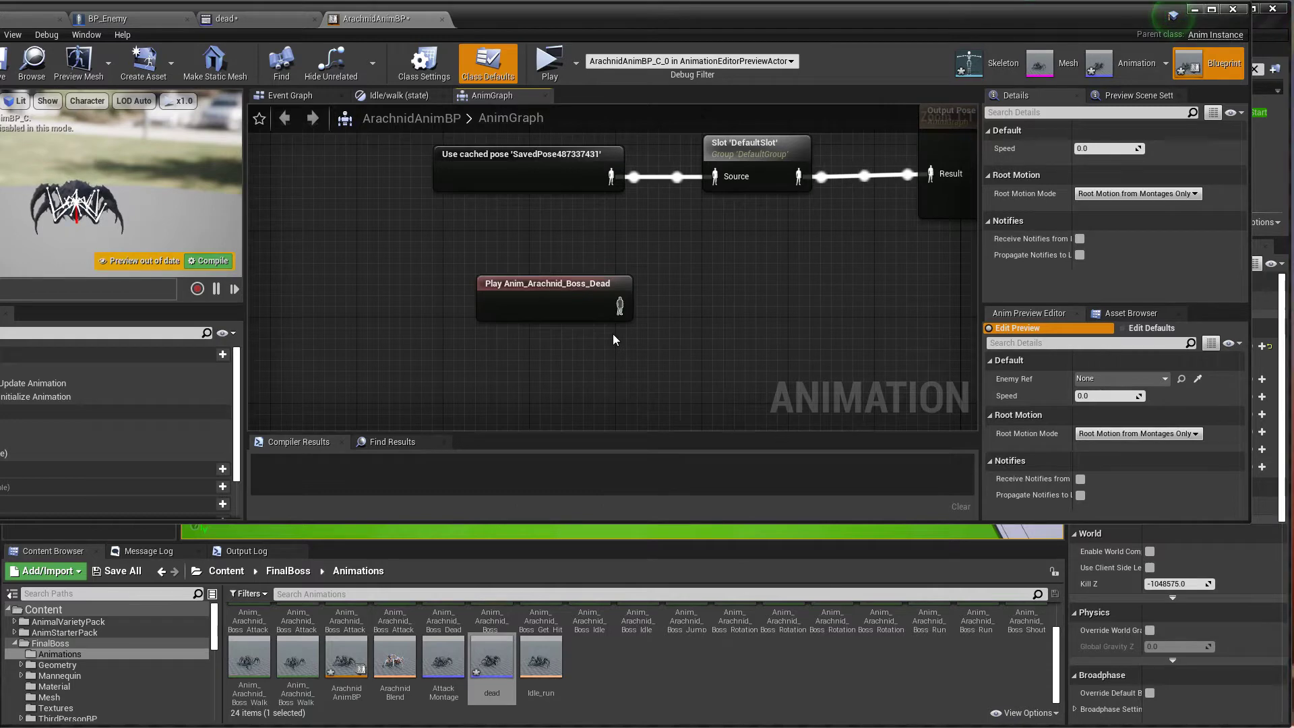
{"action": "key", "text": "Delete"}
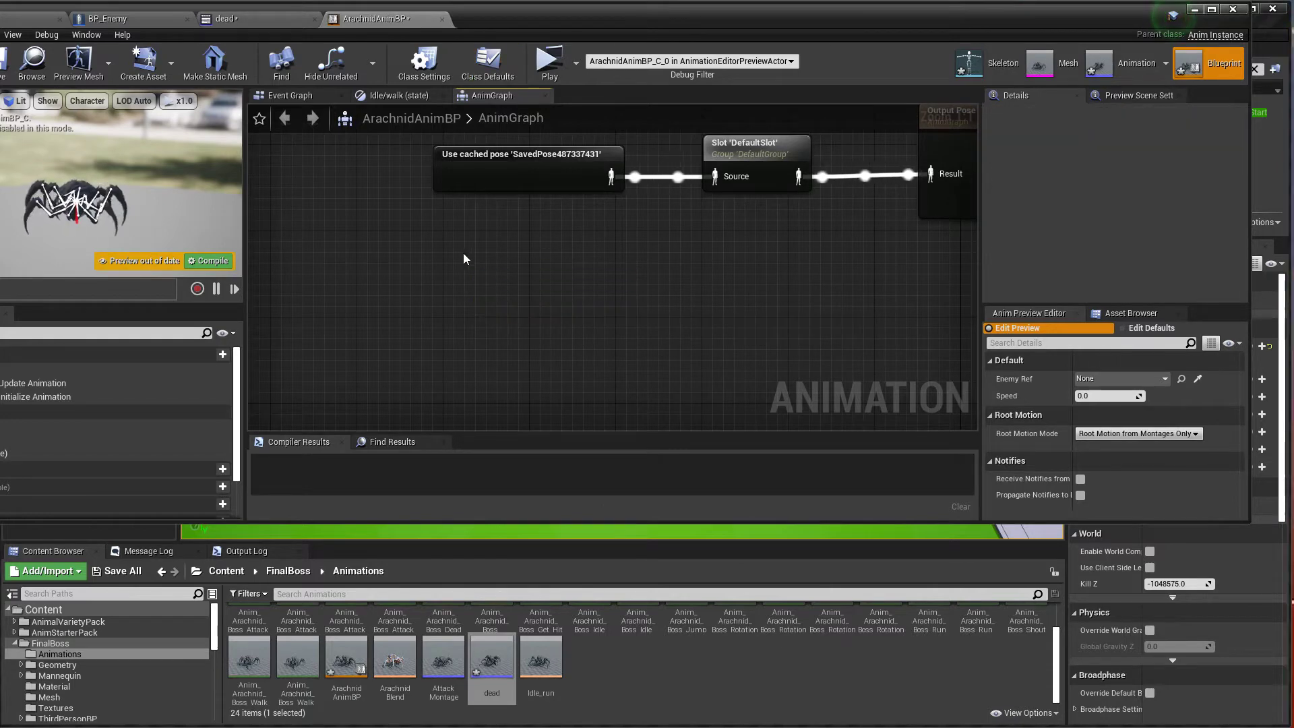
Search the AnimGraph's node actions for "event dead" and for "dead" alone.
{"action": "right_click", "coordinate": [515, 294]}
{"action": "type", "text": "event"}
{"action": "type", "text": " dead"}
{"action": "key", "text": "BackSpace"}
{"action": "key", "text": "BackSpace"}
{"action": "key", "text": "BackSpace"}
{"action": "key", "text": "BackSpace"}
{"action": "key", "text": "BackSpace"}
{"action": "key", "text": "BackSpace"}
{"action": "key", "text": "BackSpace"}
{"action": "key", "text": "BackSpace"}
{"action": "key", "text": "BackSpace"}
{"action": "key", "text": "BackSpace"}
{"action": "type", "text": "dead"}
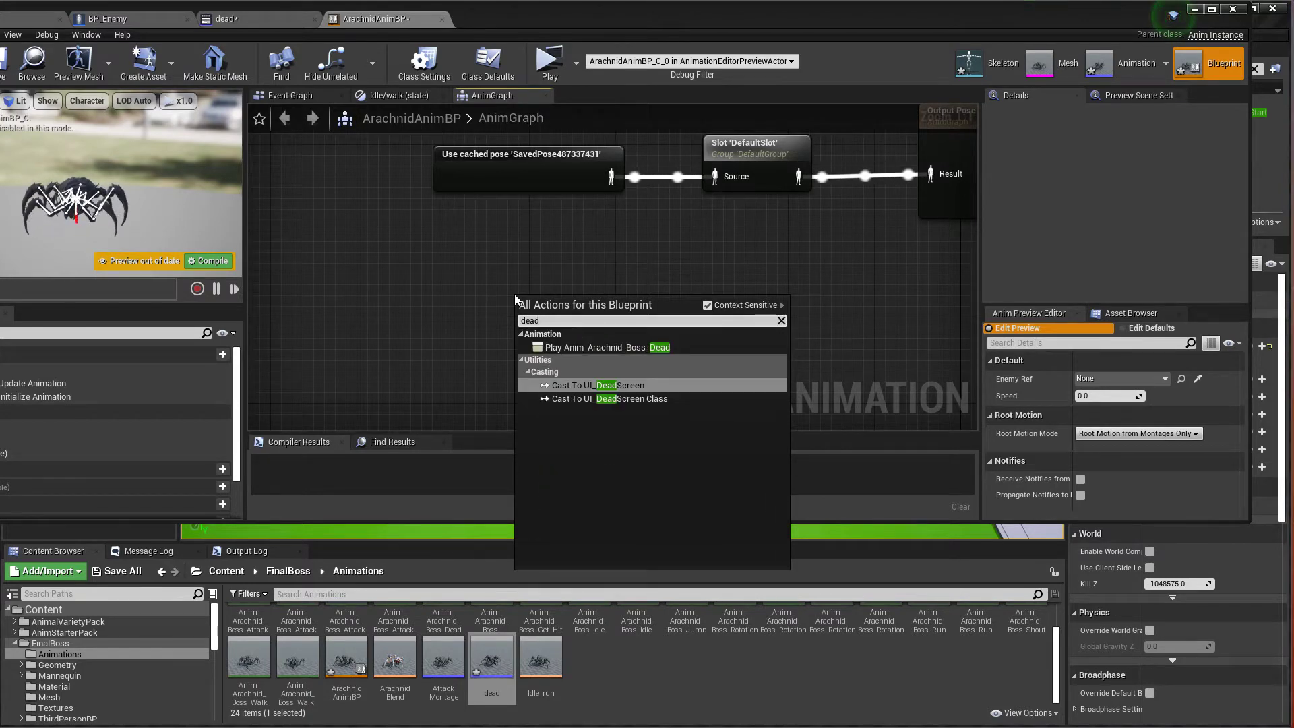
Turn off context-sensitive filtering and look through all possible "dead" actions for the notify event.
{"action": "left_click", "coordinate": [707, 304]}
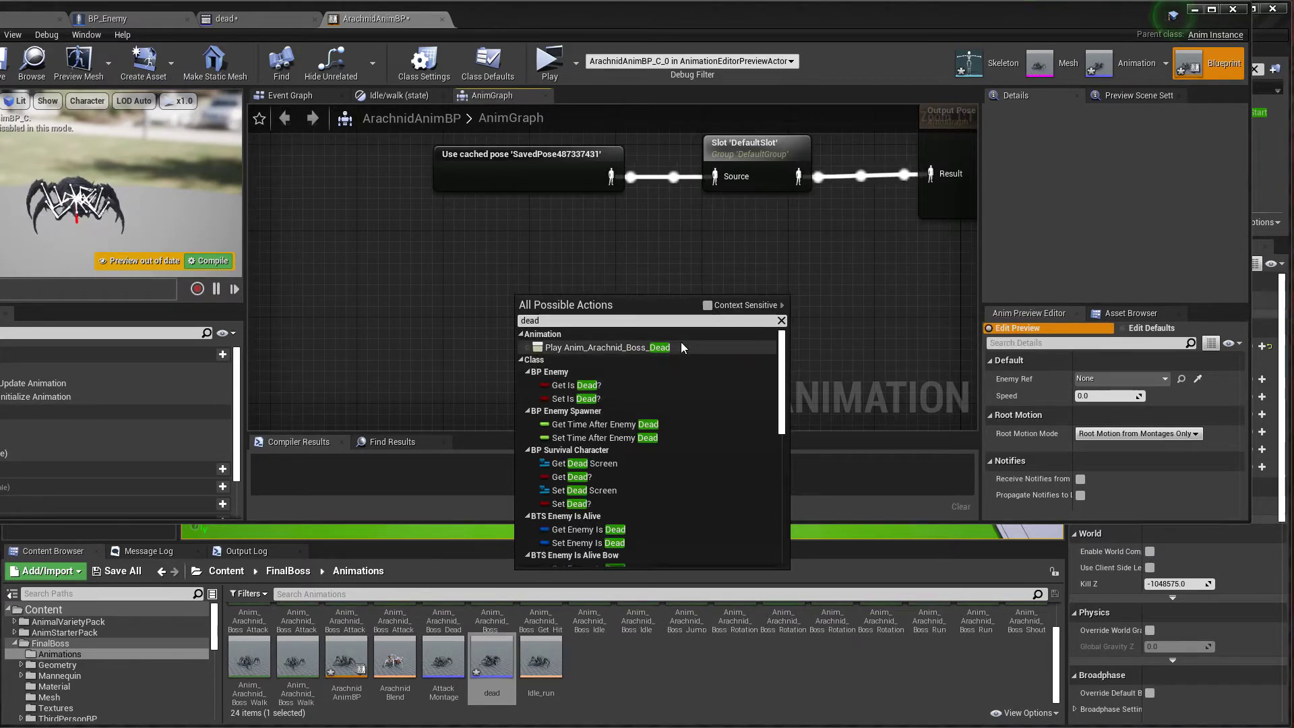
{"action": "scroll", "coordinate": [632, 372], "scroll_direction": "down", "scroll_amount": 8}
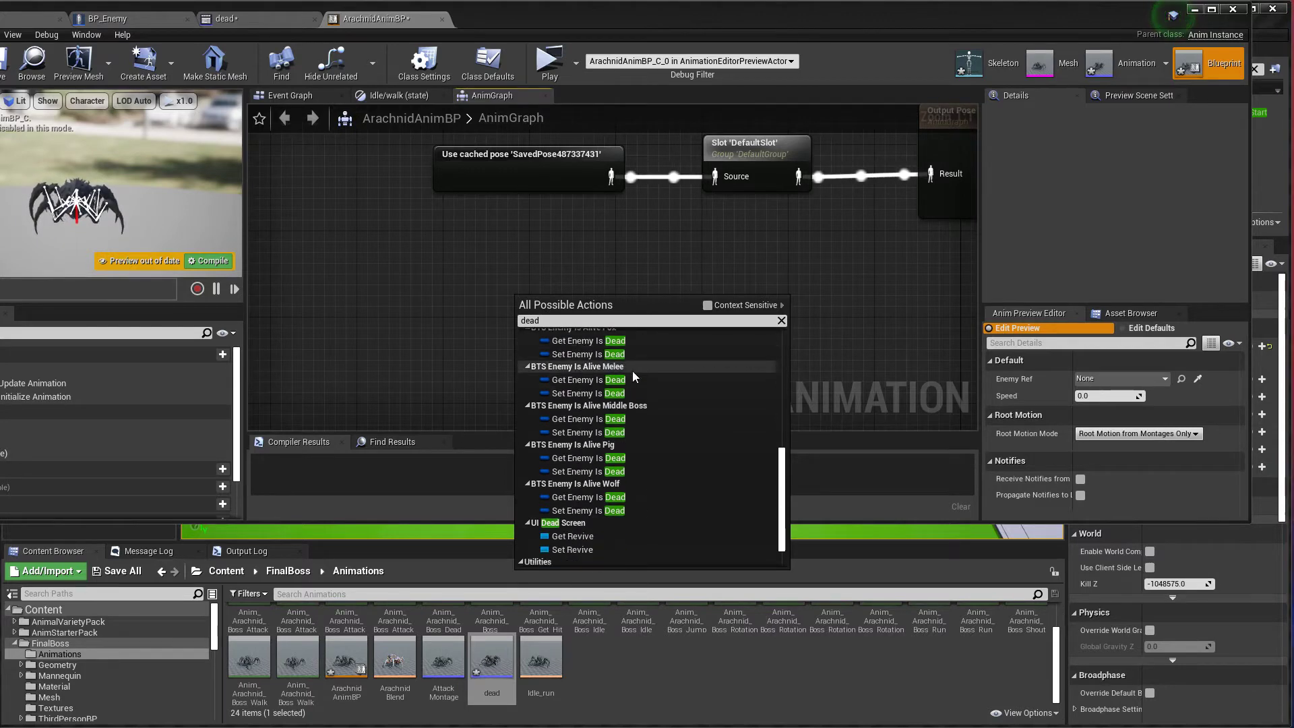
{"action": "scroll", "coordinate": [621, 431], "scroll_direction": "up", "scroll_amount": 3}
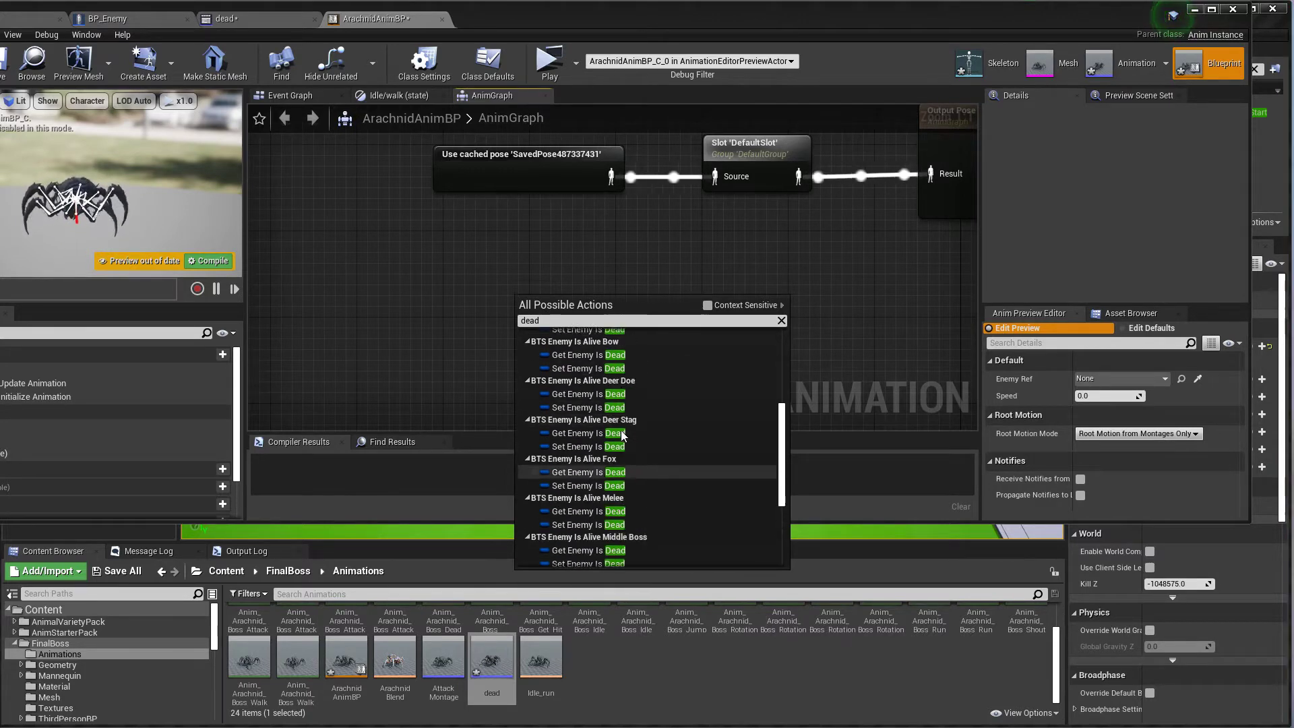
{"action": "scroll", "coordinate": [621, 434], "scroll_direction": "up", "scroll_amount": 5}
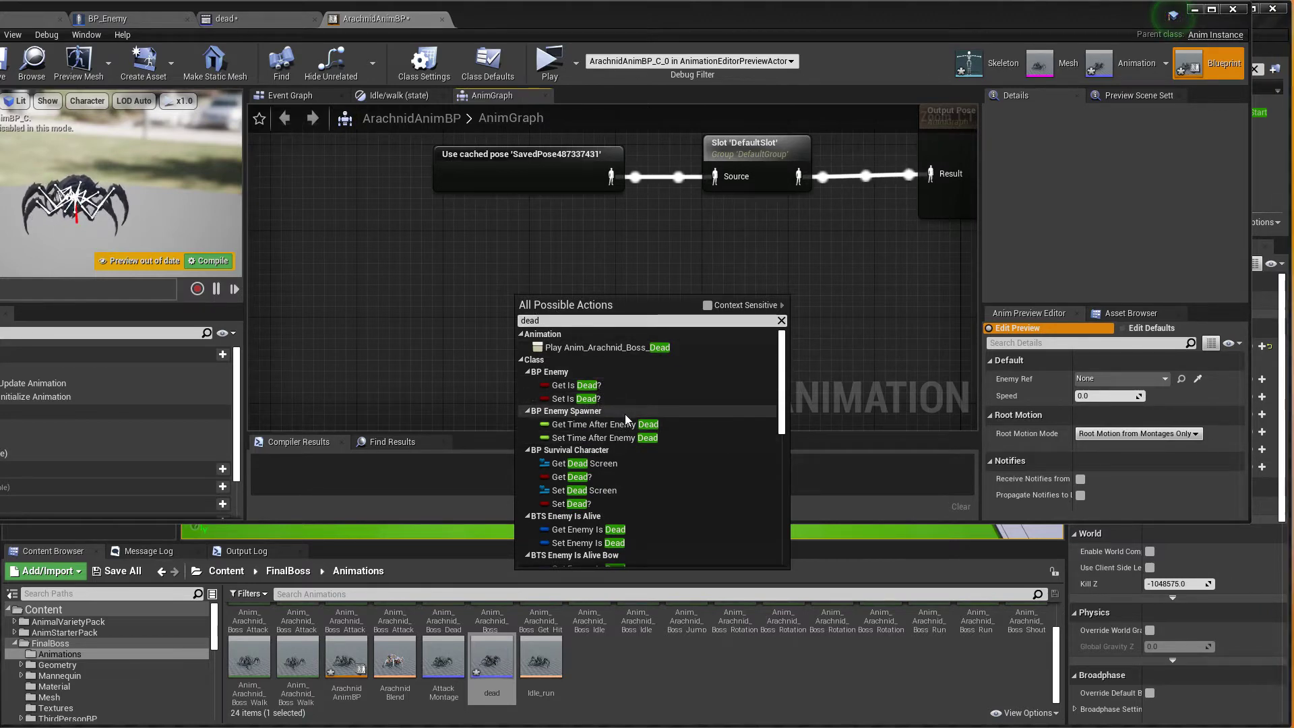
{"action": "scroll", "coordinate": [625, 416], "scroll_direction": "down", "scroll_amount": 10}
{"action": "scroll", "coordinate": [624, 418], "scroll_direction": "down", "scroll_amount": 2}
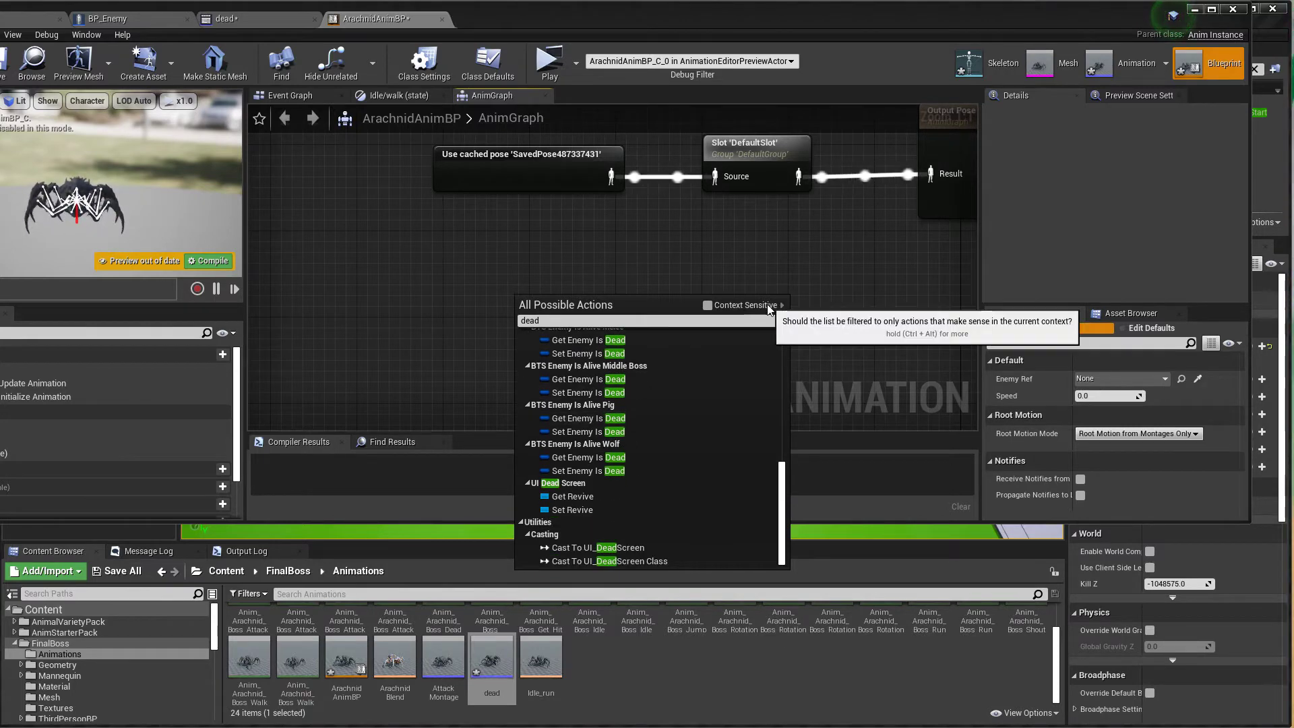
{"action": "left_click", "coordinate": [762, 267]}
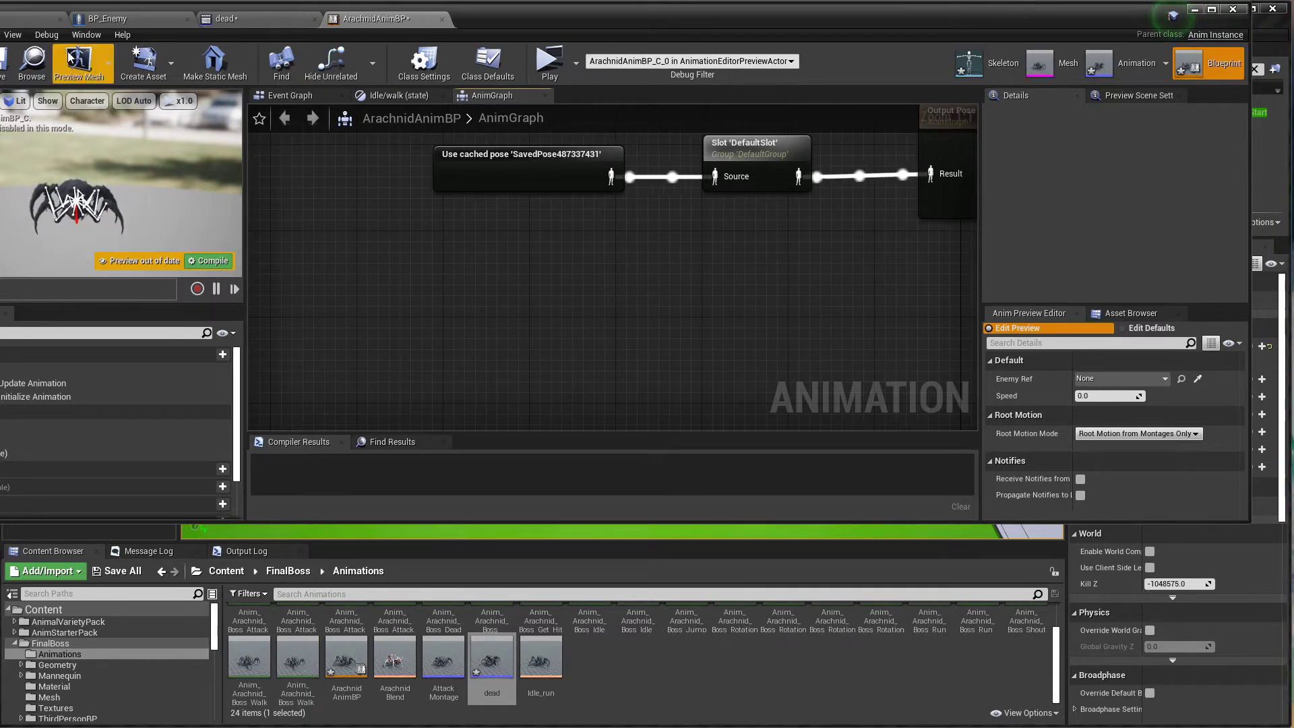
Compile ArachnidAnimBP and search the AnimGraph's node actions for "dead" again.
{"action": "left_click_drag", "start_coordinate": [491, 23], "coordinate": [550, 27]}
{"action": "left_click", "coordinate": [9, 66]}
{"action": "right_click", "coordinate": [628, 308]}
{"action": "type", "text": "dead"}
{"action": "scroll", "coordinate": [771, 479], "scroll_direction": "down", "scroll_amount": 10}
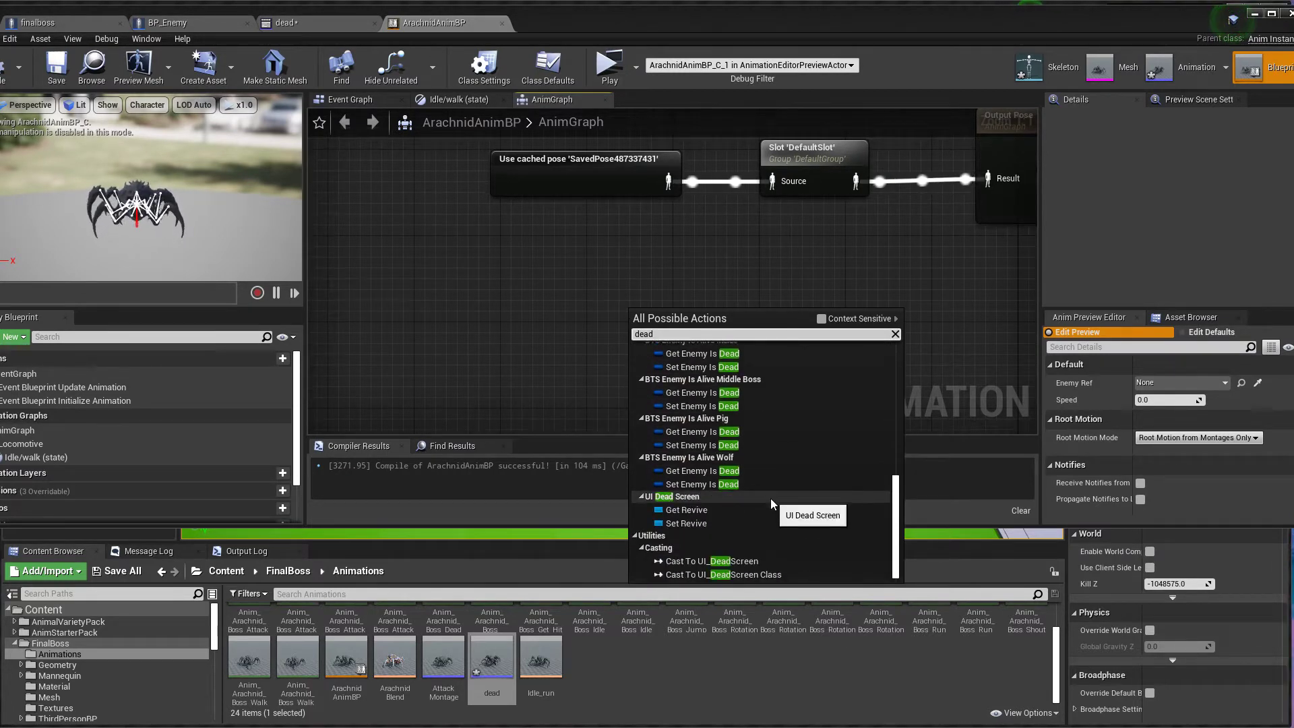
{"action": "left_click", "coordinate": [705, 286]}
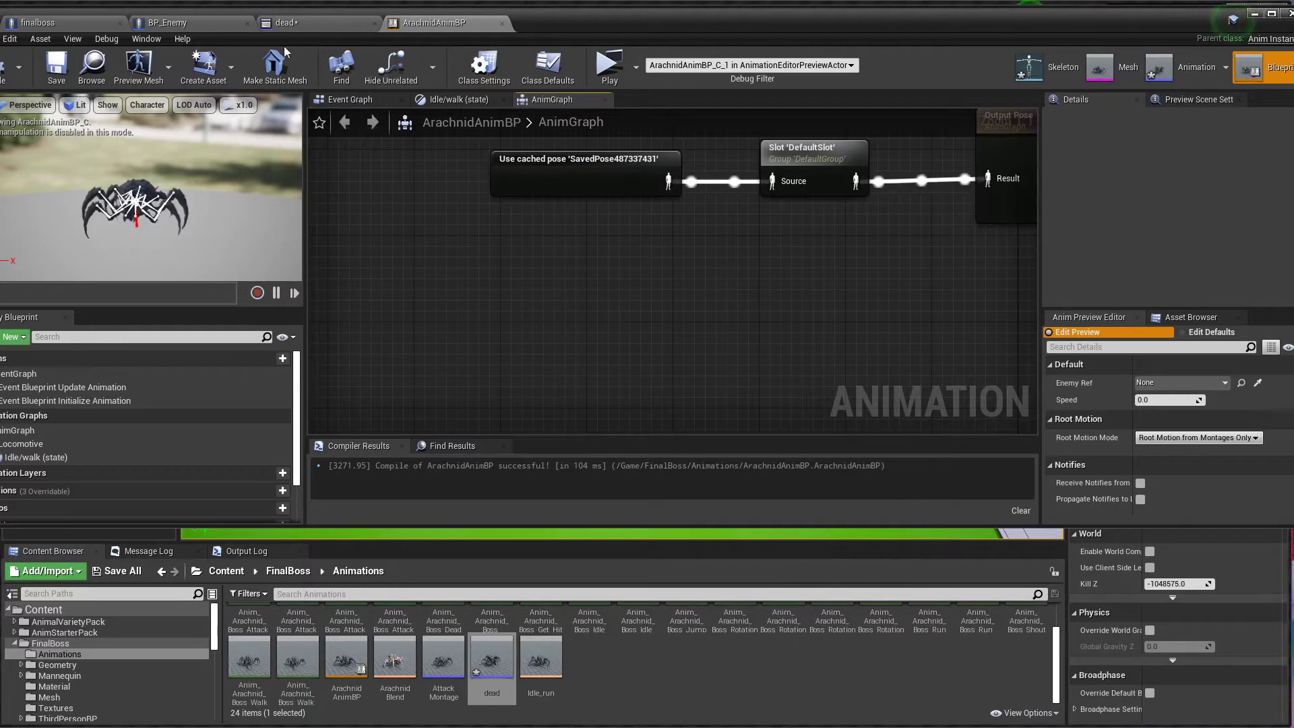
Replace the dead notify in the dead montage with a new notify named Dead_Pause at about frame 97.
{"action": "left_click", "coordinate": [283, 22]}
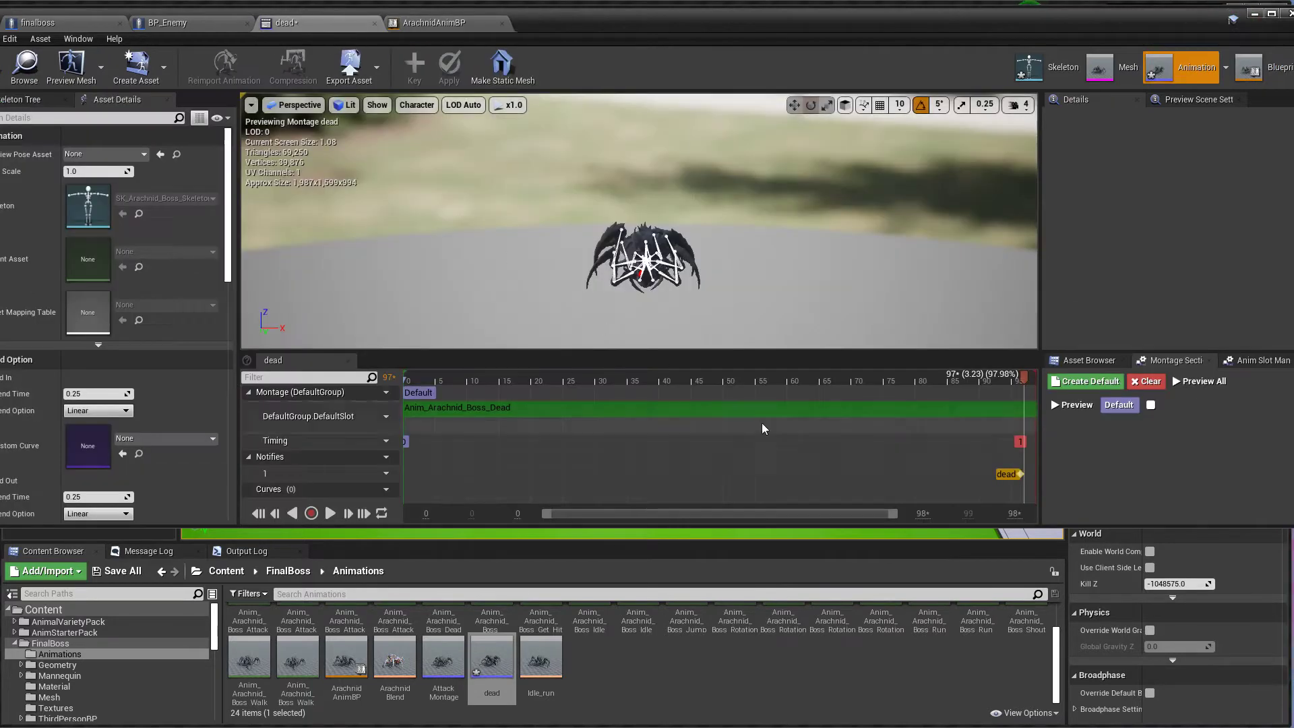
{"action": "left_click", "coordinate": [1018, 475]}
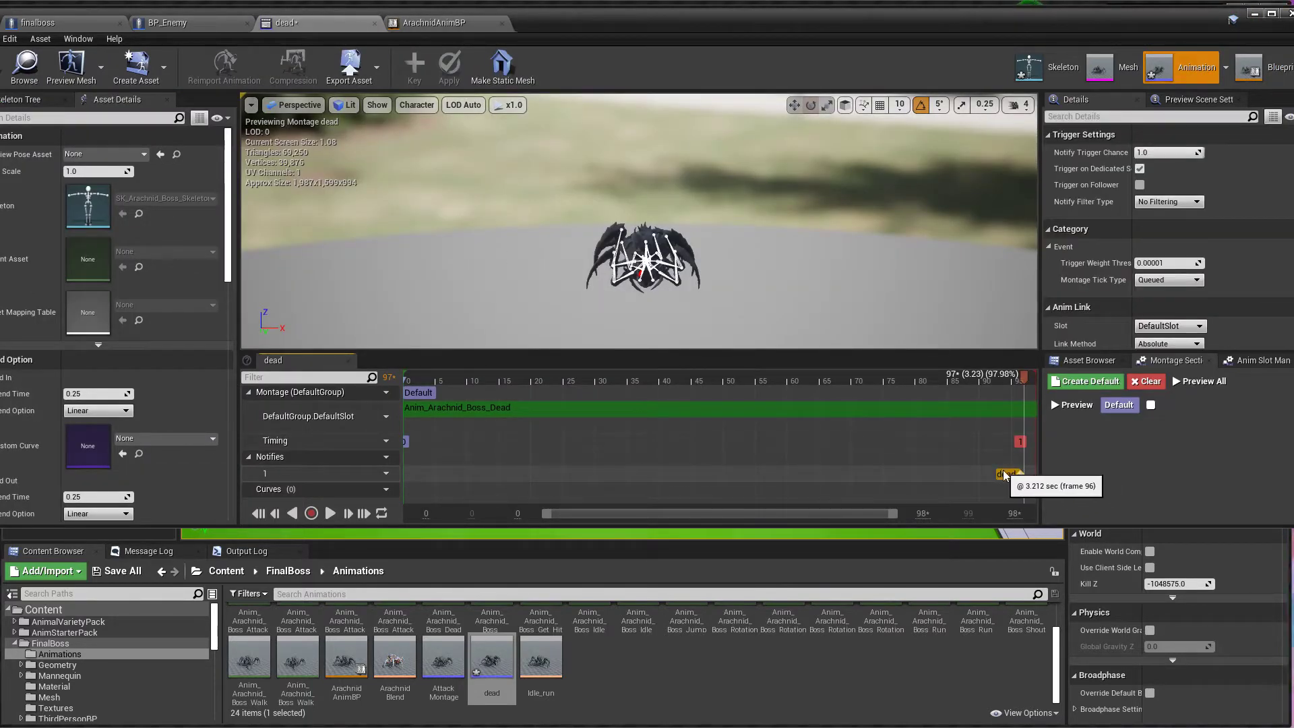
{"action": "key", "text": "Delete"}
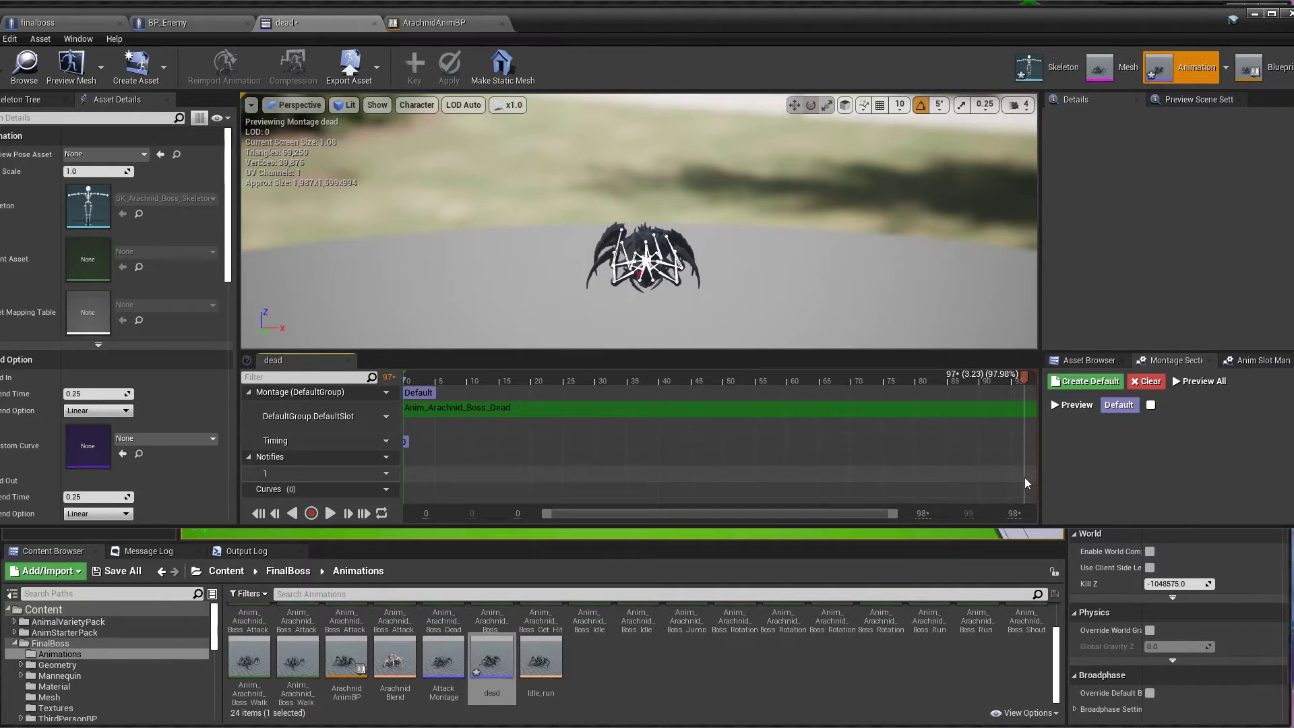
{"action": "right_click", "coordinate": [1023, 480]}
{"action": "mouse_move", "coordinate": [1053, 495]}
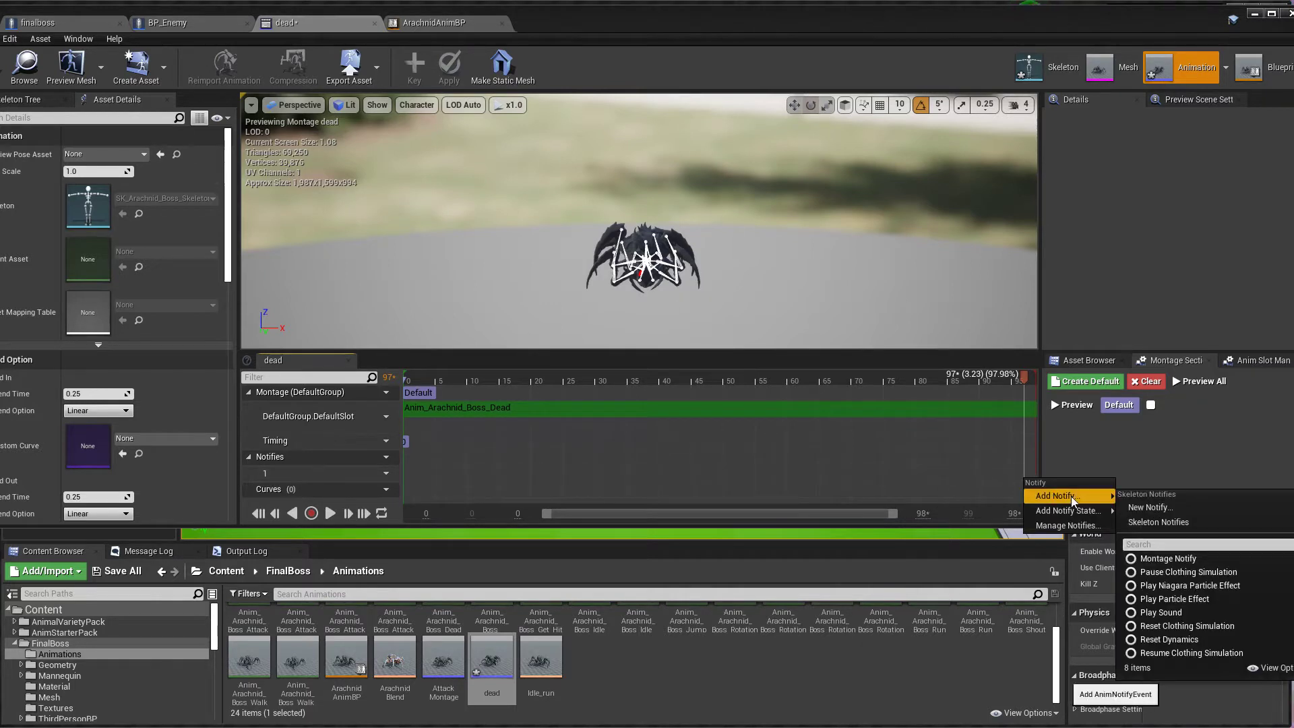
{"action": "left_click", "coordinate": [1158, 507]}
{"action": "type", "text": "Da"}
{"action": "type", "text": "ad"}
{"action": "type", "text": "_Pause"}
{"action": "key", "text": "Return"}
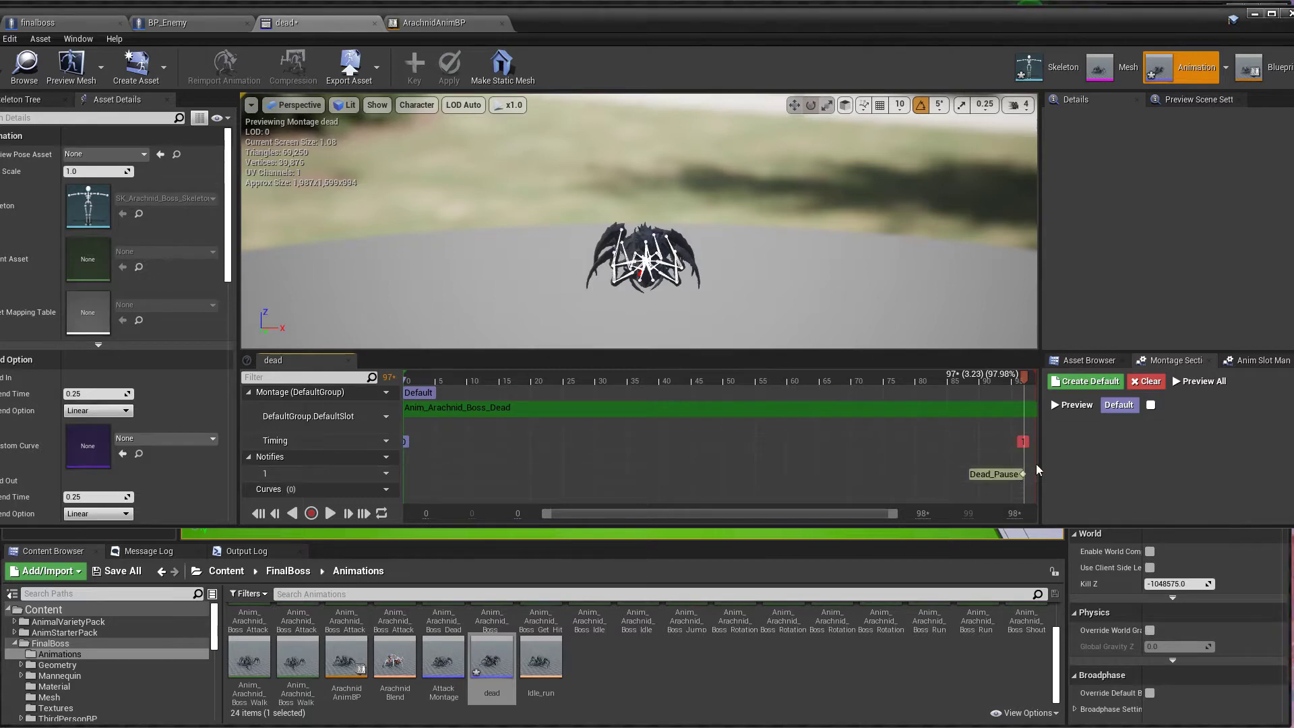
Search ArachnidAnimBP's AnimGraph node actions for "pause", turning context-sensitive filtering back on.
{"action": "left_click", "coordinate": [451, 23]}
{"action": "right_click", "coordinate": [529, 300]}
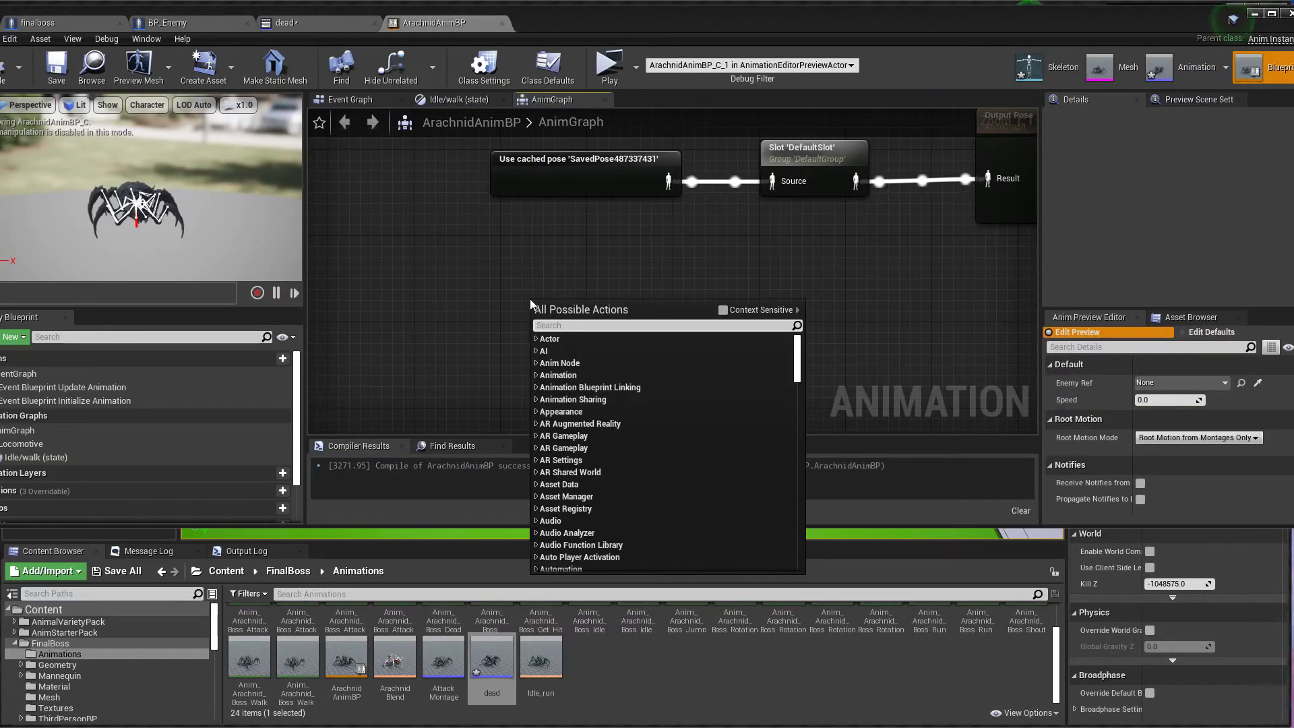
{"action": "type", "text": "pause"}
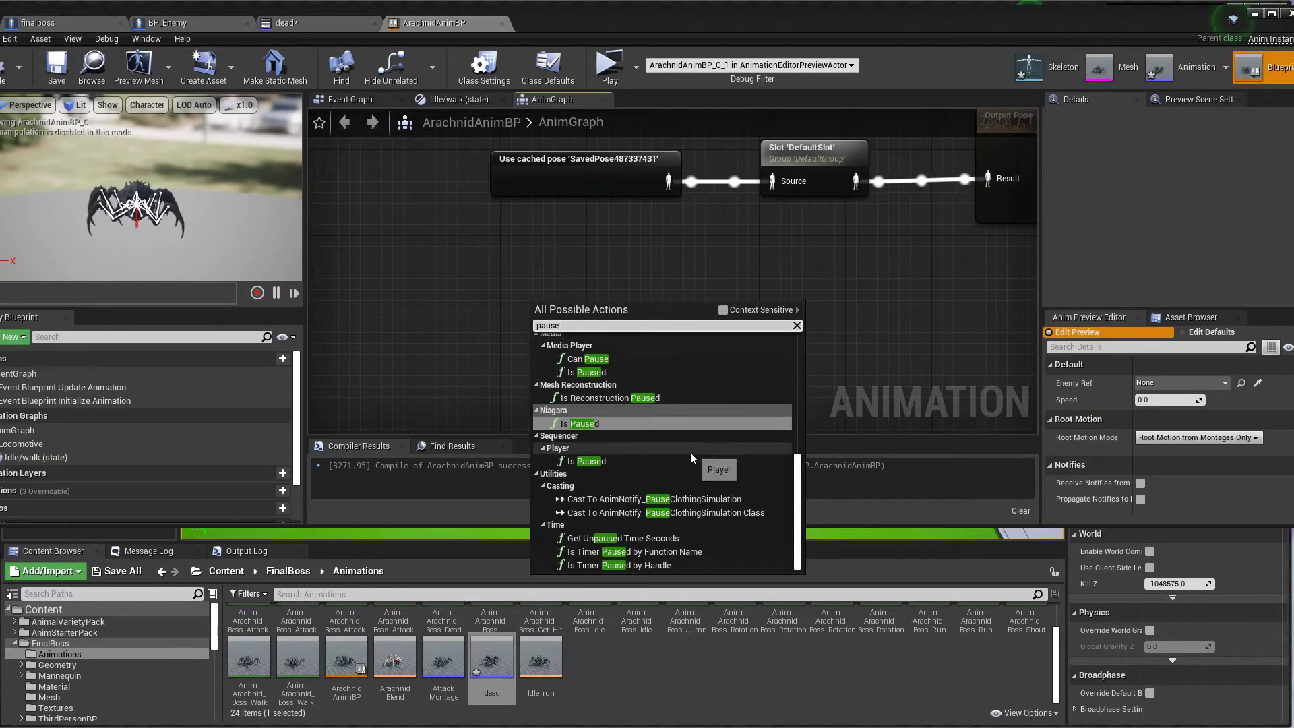
{"action": "scroll", "coordinate": [690, 453], "scroll_direction": "up", "scroll_amount": 10}
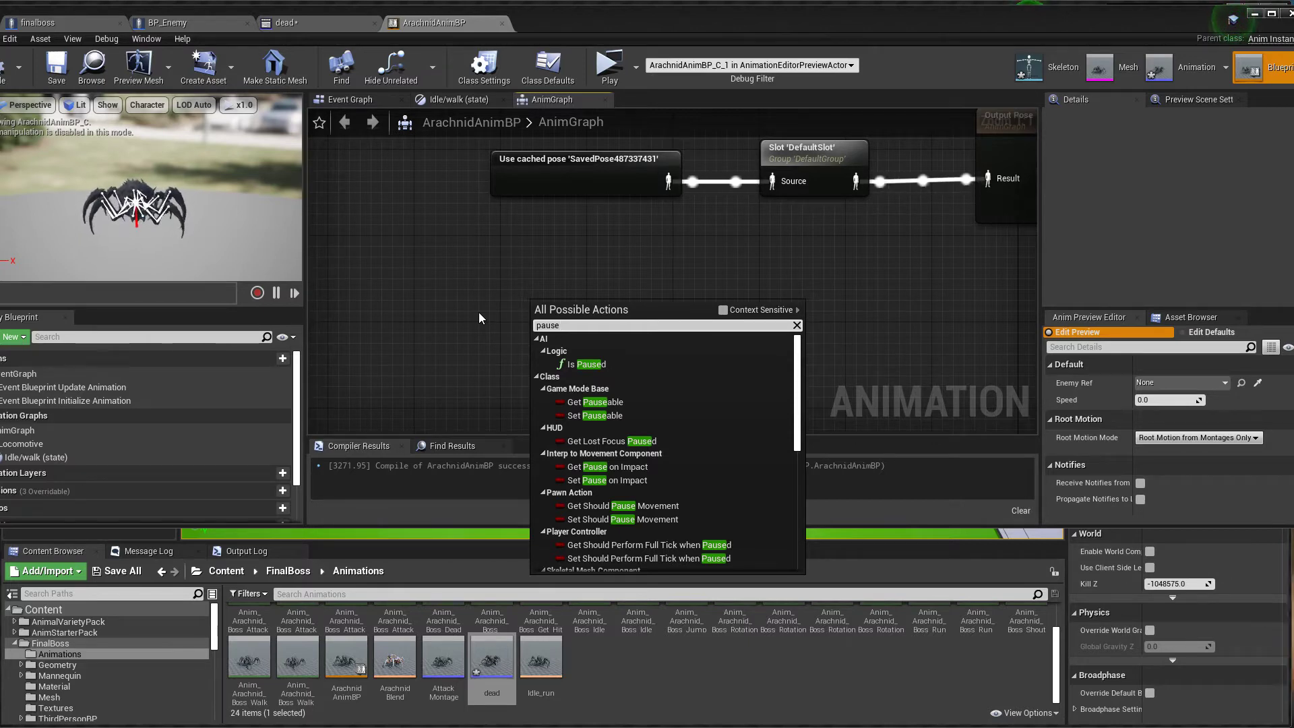
{"action": "left_click", "coordinate": [723, 310]}
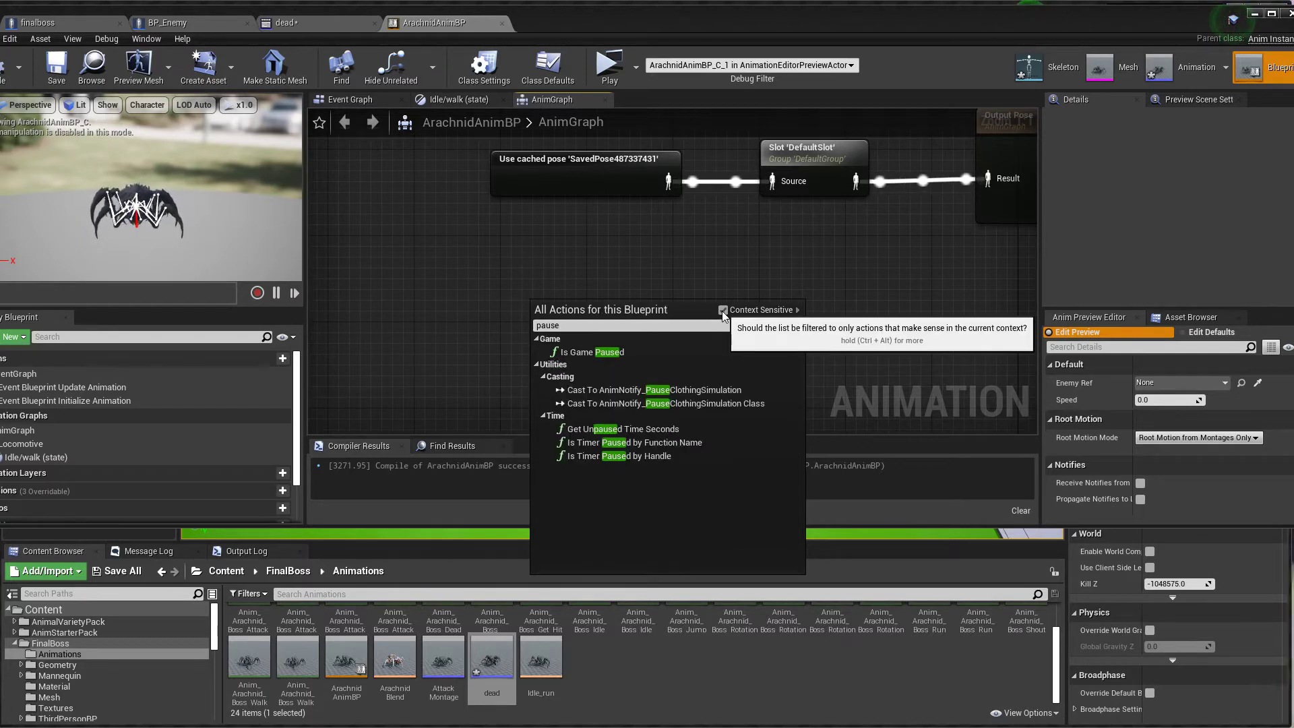
{"action": "left_click", "coordinate": [586, 263]}
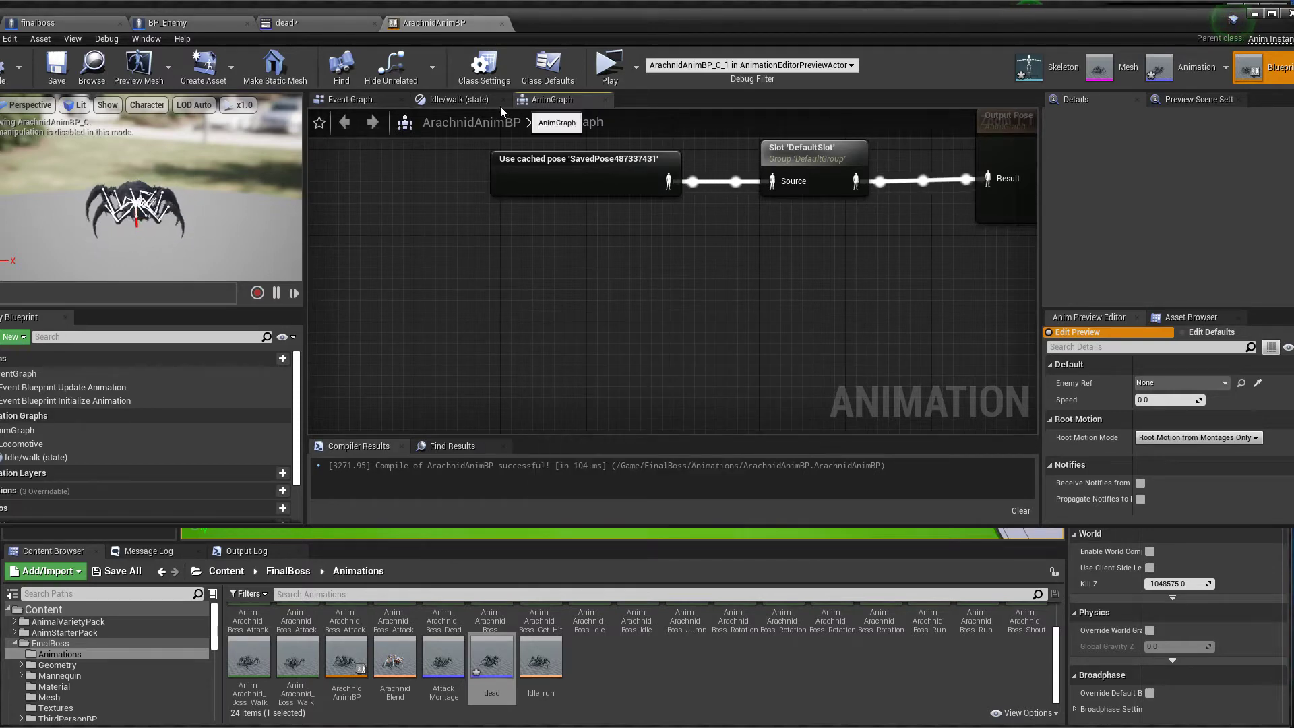
Add the AnimNotify_Dead_Pause event to ArachnidAnimBP's Event Graph, in the empty space below the update animation chain.
{"action": "left_click", "coordinate": [362, 105]}
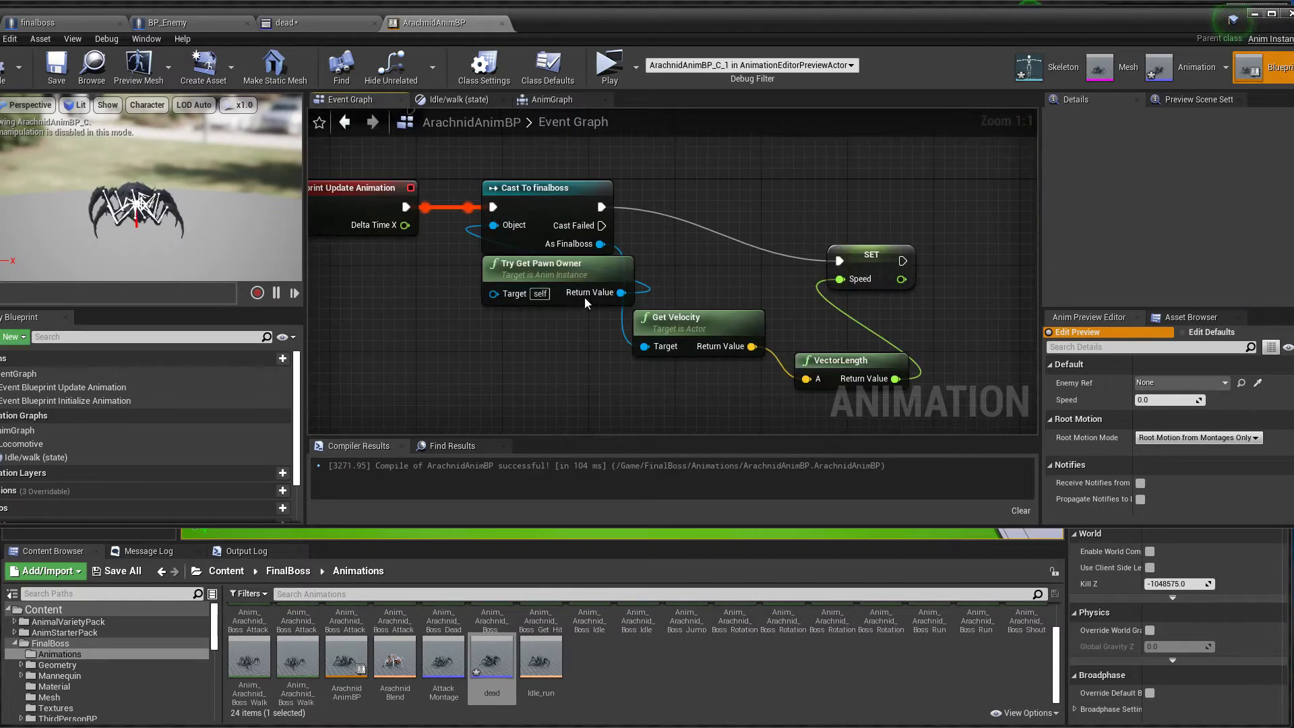
{"action": "right_click", "coordinate": [556, 353]}
{"action": "type", "text": "dead"}
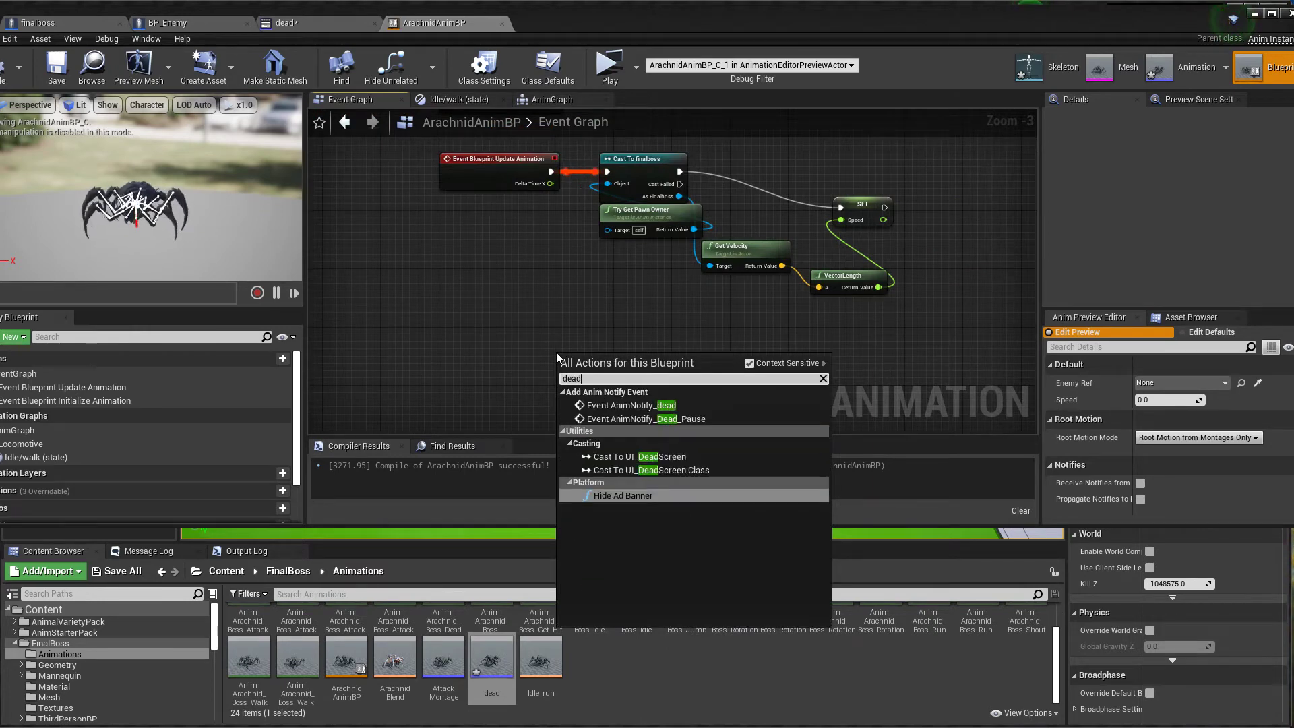
{"action": "left_click", "coordinate": [655, 419]}
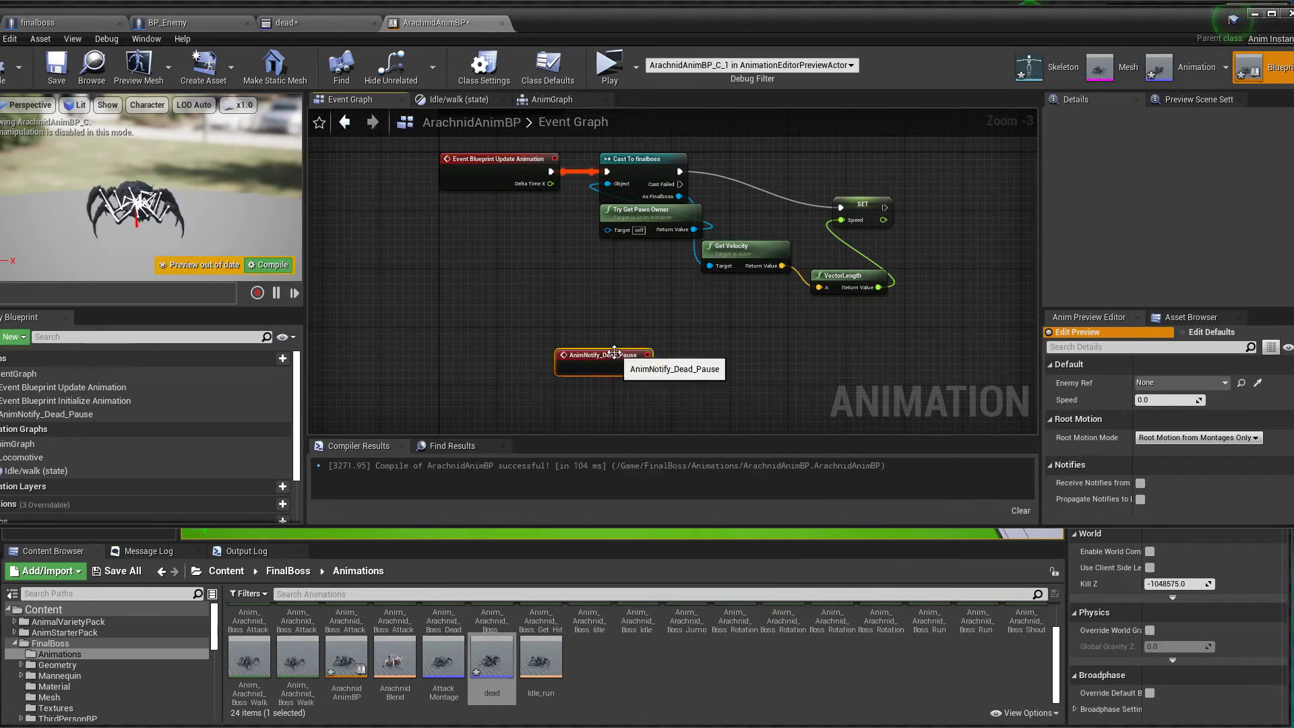
{"action": "left_click_drag", "start_coordinate": [614, 352], "coordinate": [539, 381]}
{"action": "scroll", "coordinate": [602, 404], "scroll_direction": "up", "scroll_amount": 3}
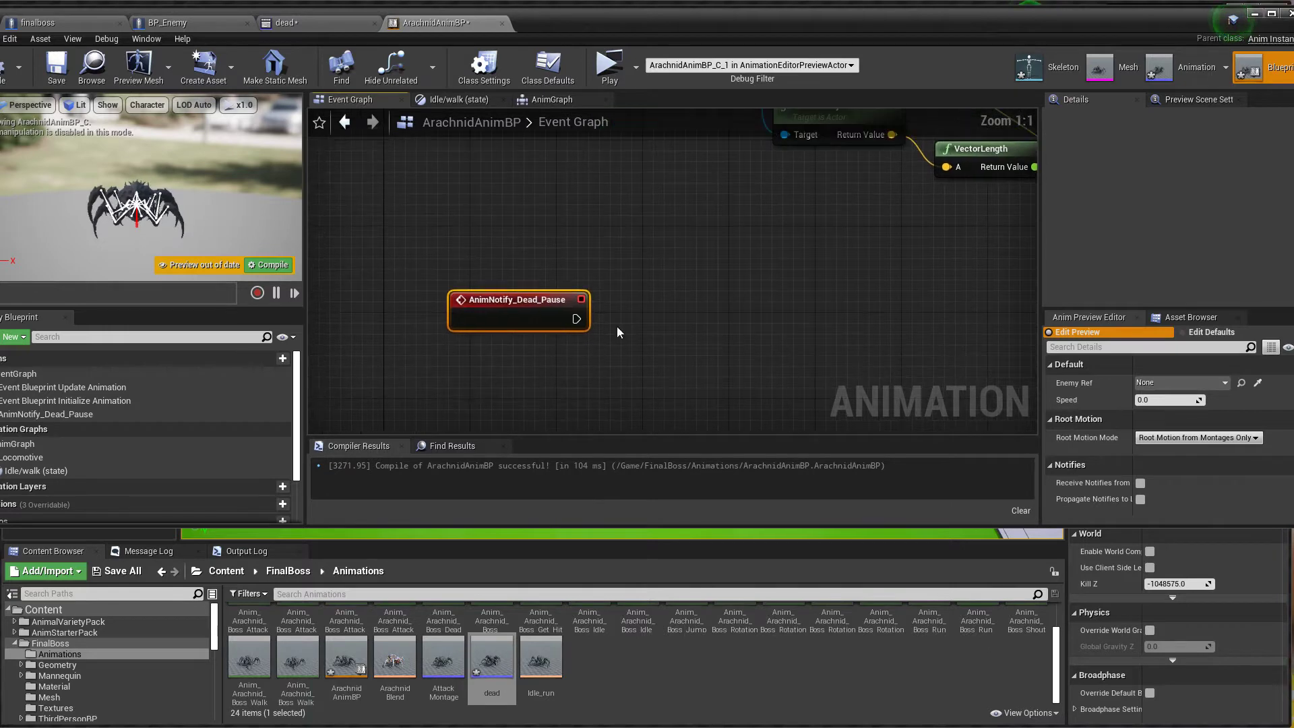
Add a Get Current Active Montage node and feed its return value into a new Montage Pause node.
{"action": "right_click", "coordinate": [591, 342]}
{"action": "type", "text": "current mon"}
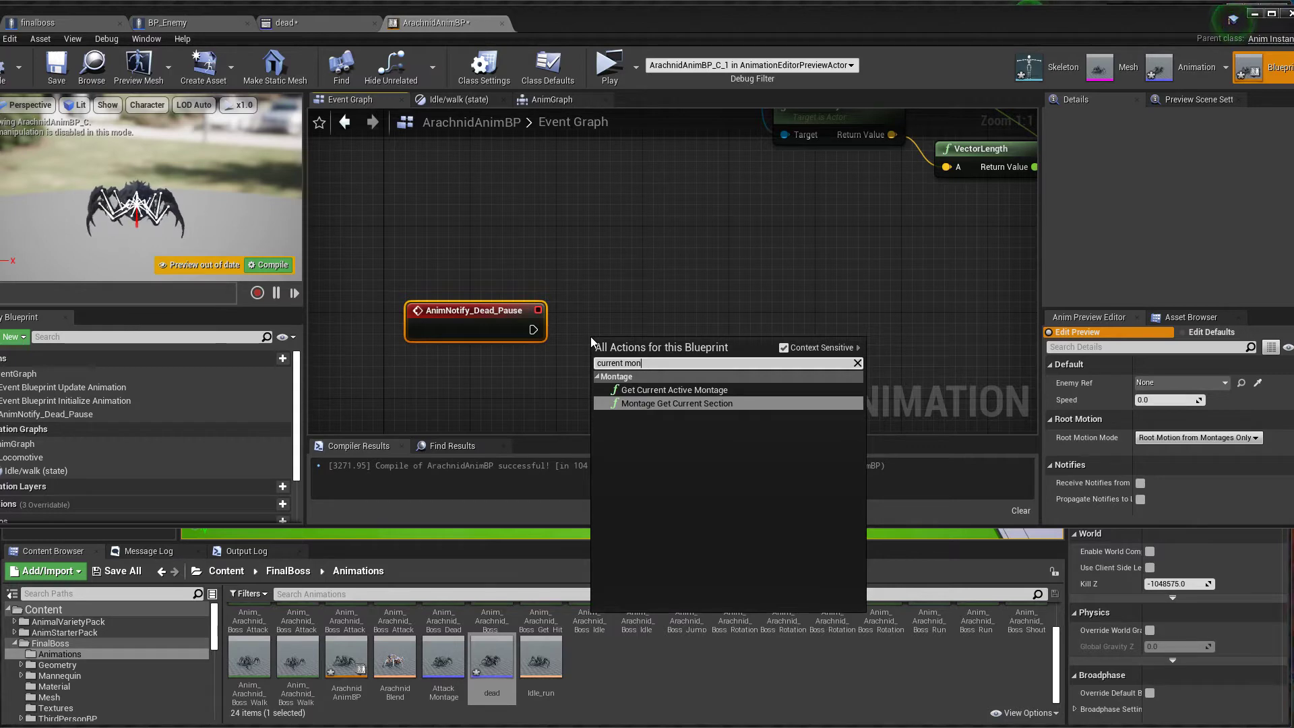
{"action": "left_click", "coordinate": [673, 389]}
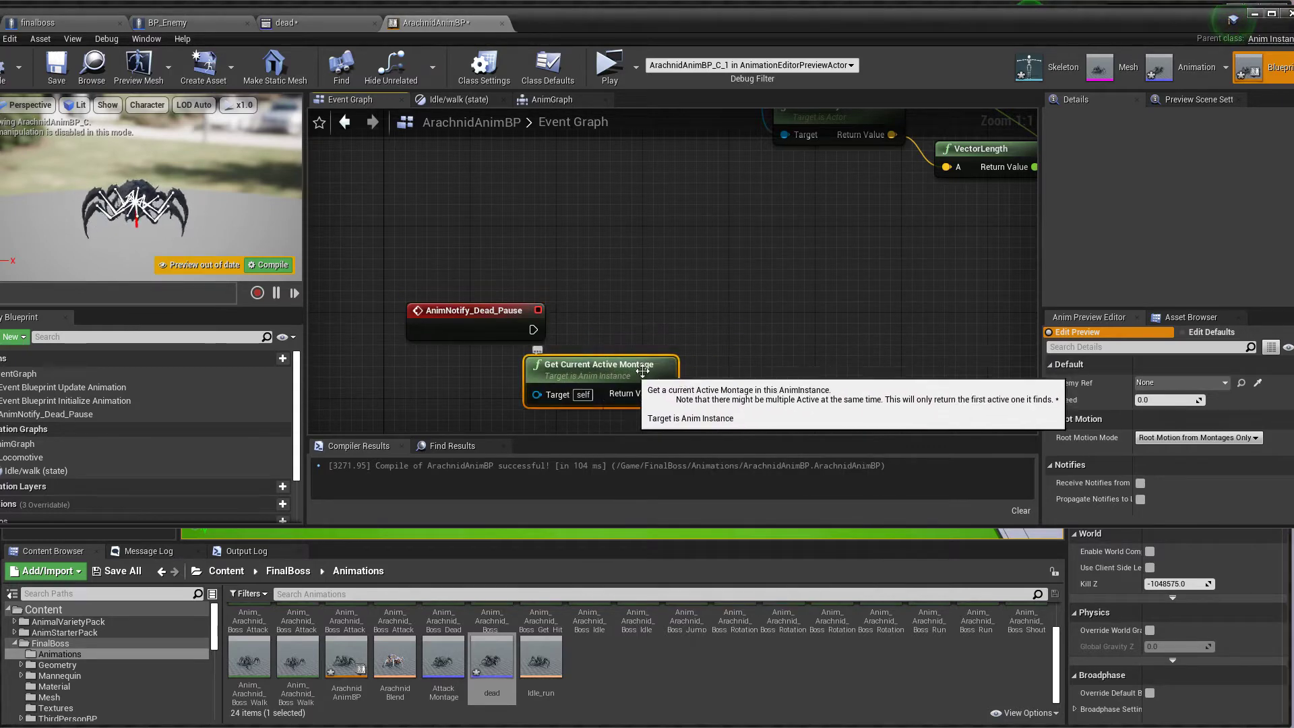
{"action": "right_click_drag", "start_coordinate": [619, 373], "coordinate": [630, 303]}
{"action": "left_click_drag", "start_coordinate": [733, 274], "coordinate": [733, 274]}
{"action": "type", "text": "pause"}
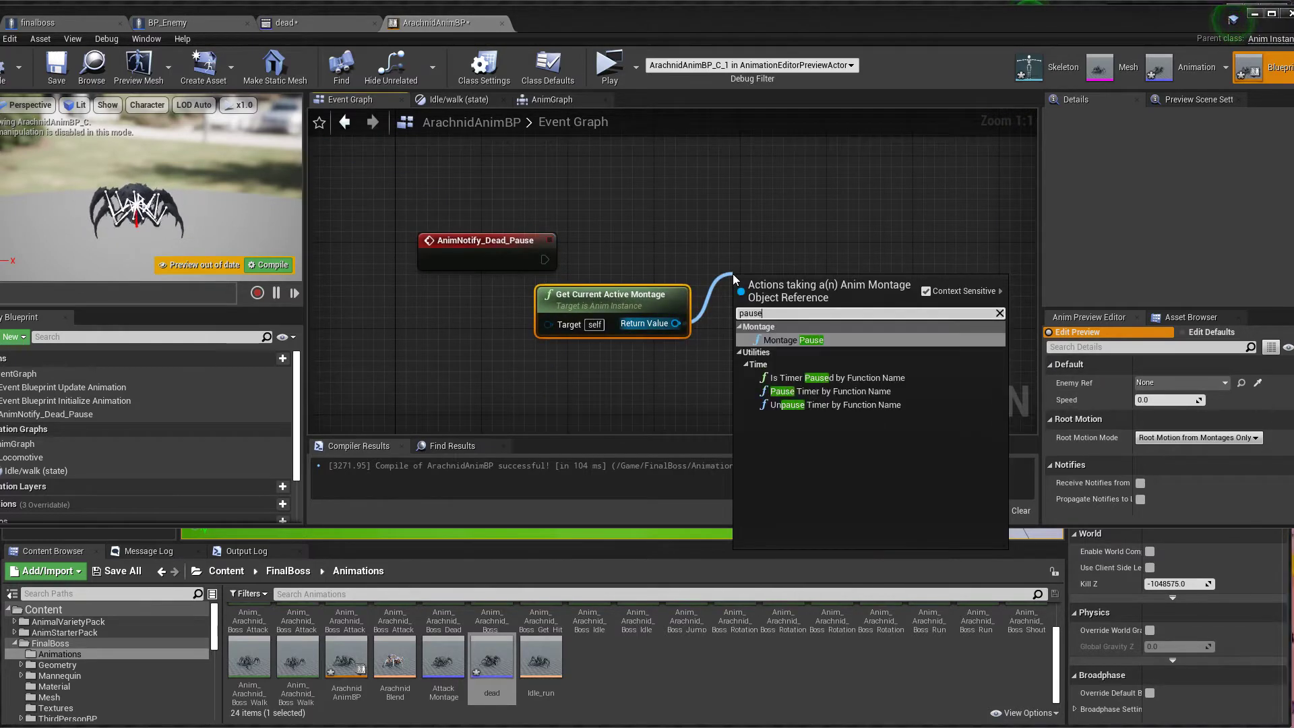
{"action": "left_click", "coordinate": [789, 341]}
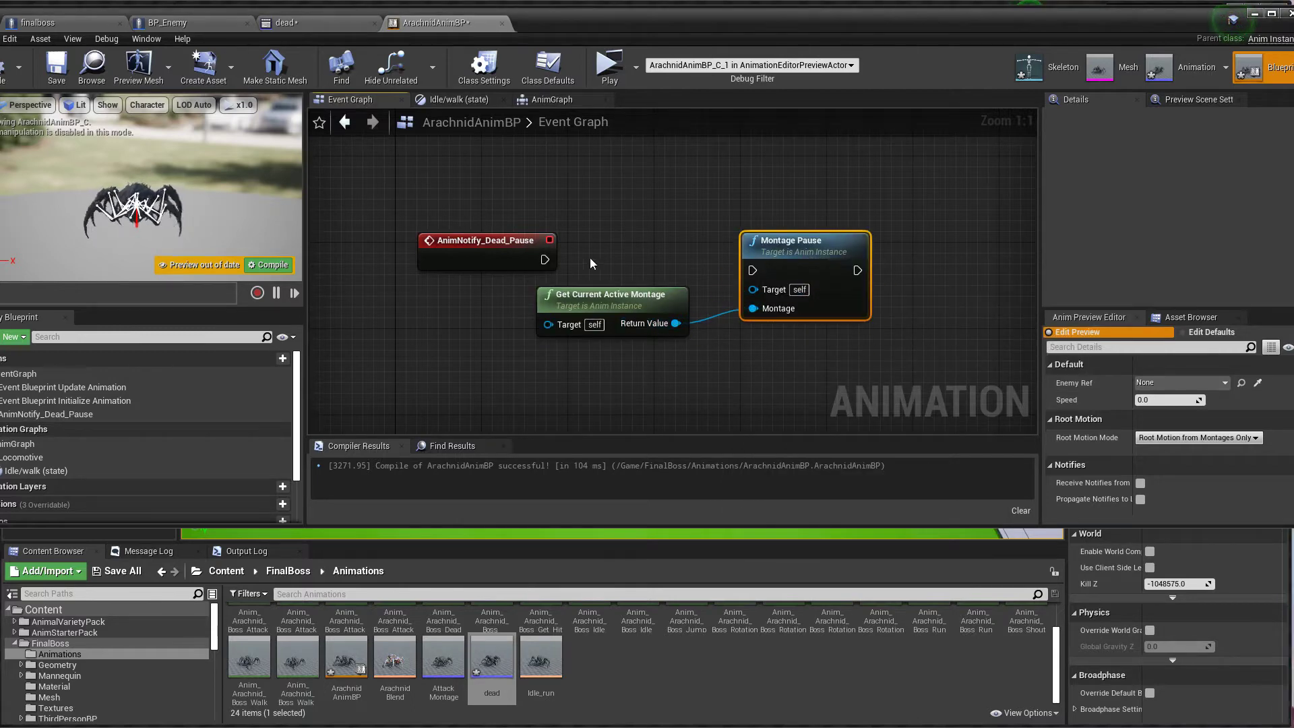
Run Montage Pause from the AnimNotify_Dead_Pause event, and compile and save ArachnidAnimBP.
{"action": "left_click_drag", "start_coordinate": [576, 270], "coordinate": [786, 230]}
{"action": "left_click", "coordinate": [278, 264]}
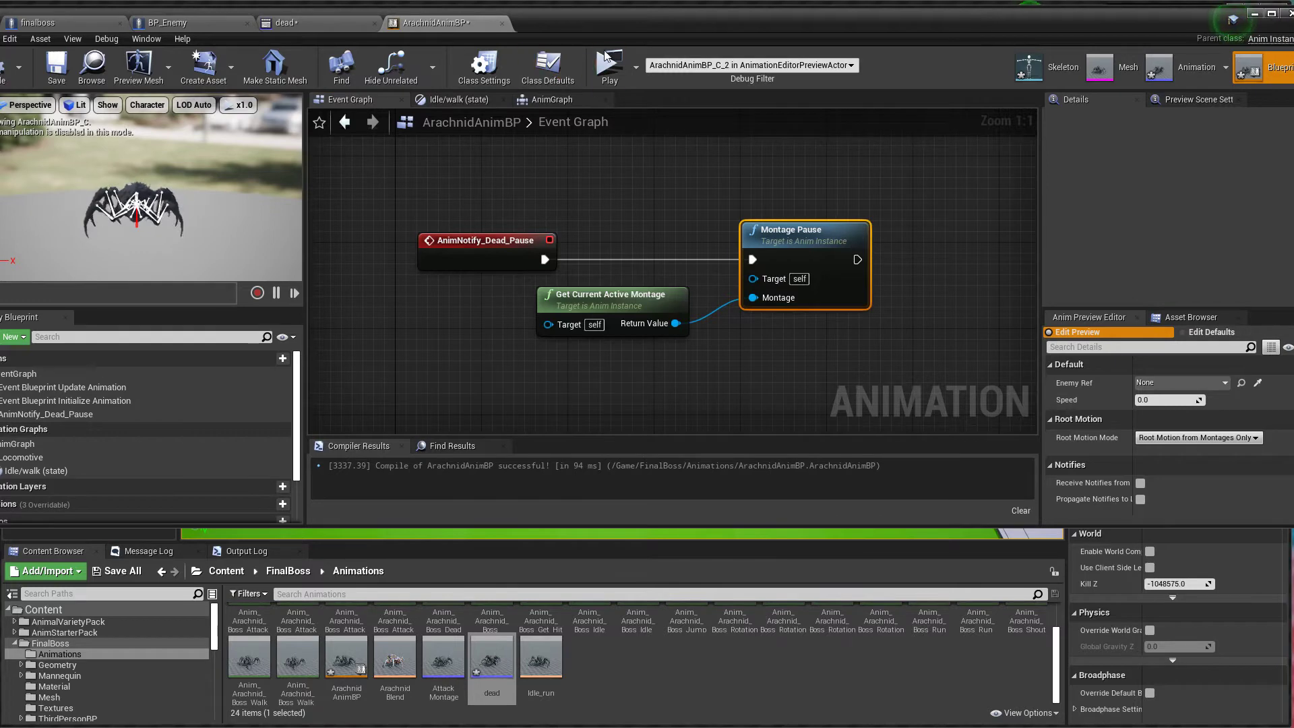
{"action": "left_click", "coordinate": [103, 71]}
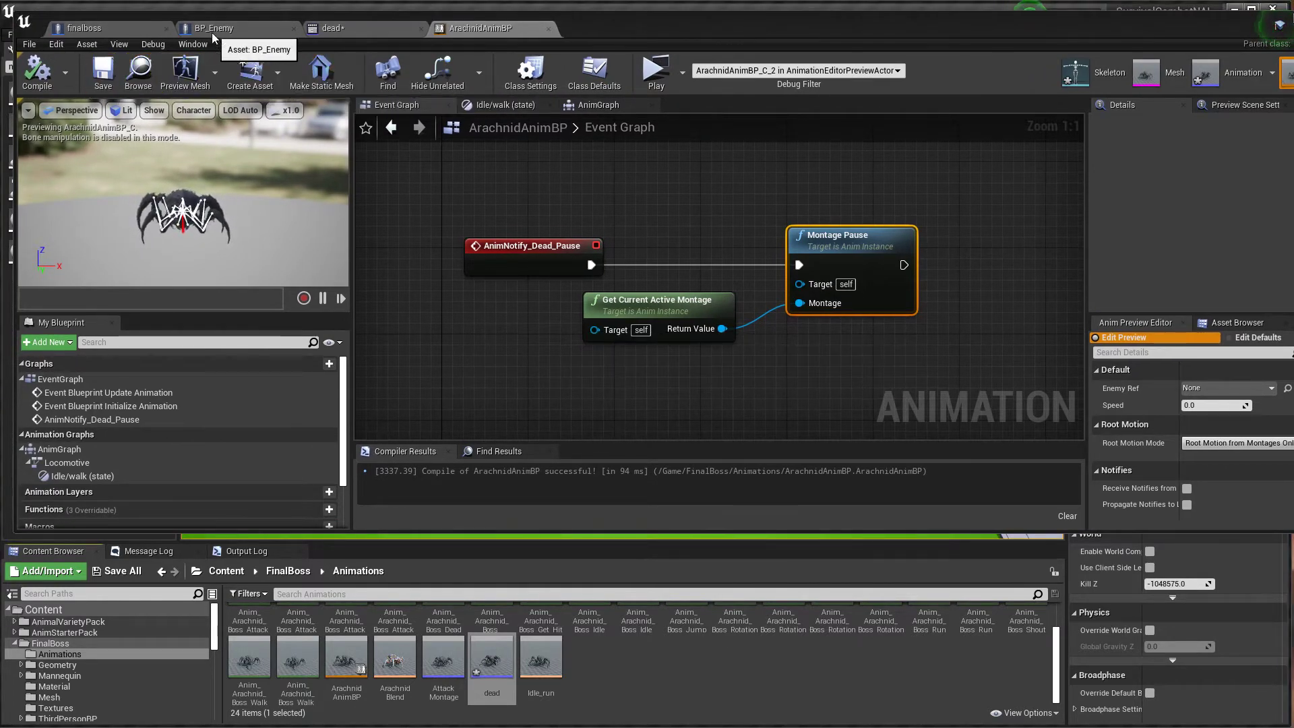
In BP_Enemy's Event Graph, insert a Branch between the AttackMotion event and Montage Play, using its True output.
{"action": "scroll", "coordinate": [69, 644], "scroll_direction": "down", "scroll_amount": 3}
{"action": "scroll", "coordinate": [68, 644], "scroll_direction": "down", "scroll_amount": 3}
{"action": "left_click", "coordinate": [51, 643]}
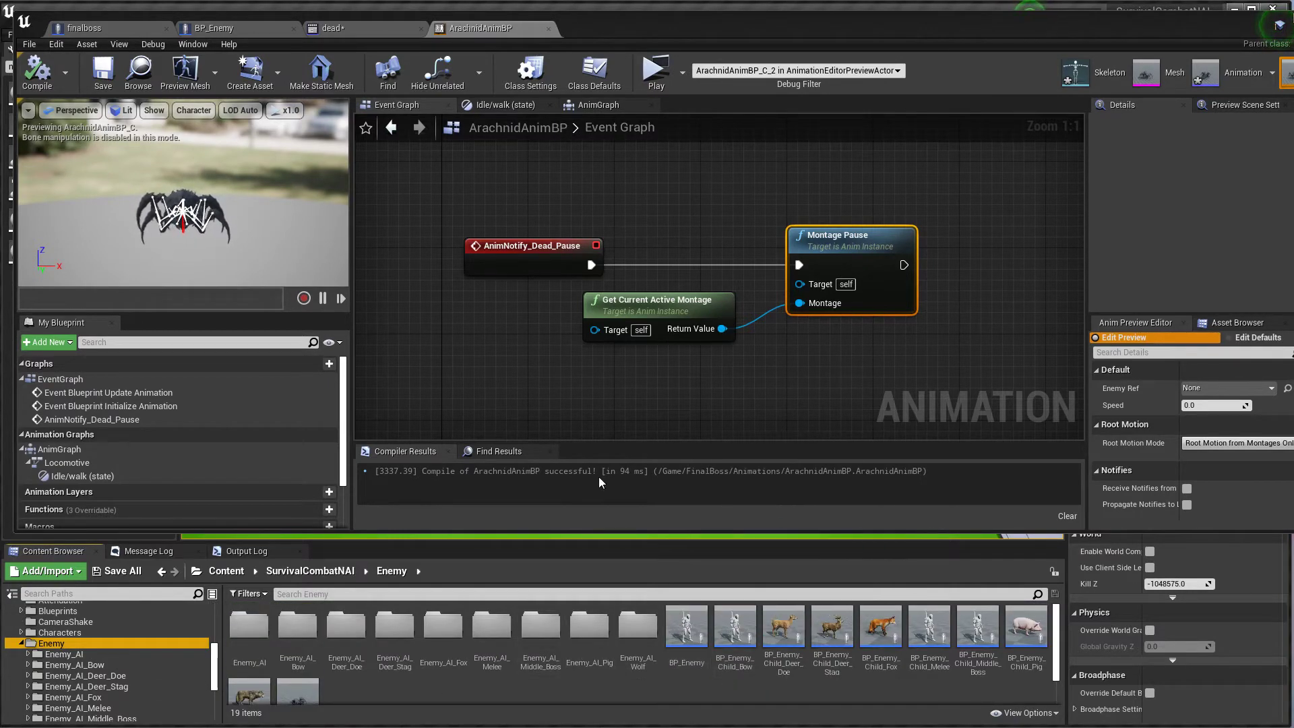
{"action": "left_click", "coordinate": [246, 29]}
{"action": "scroll", "coordinate": [508, 236], "scroll_direction": "down", "scroll_amount": 1}
{"action": "scroll", "coordinate": [508, 237], "scroll_direction": "up", "scroll_amount": 5}
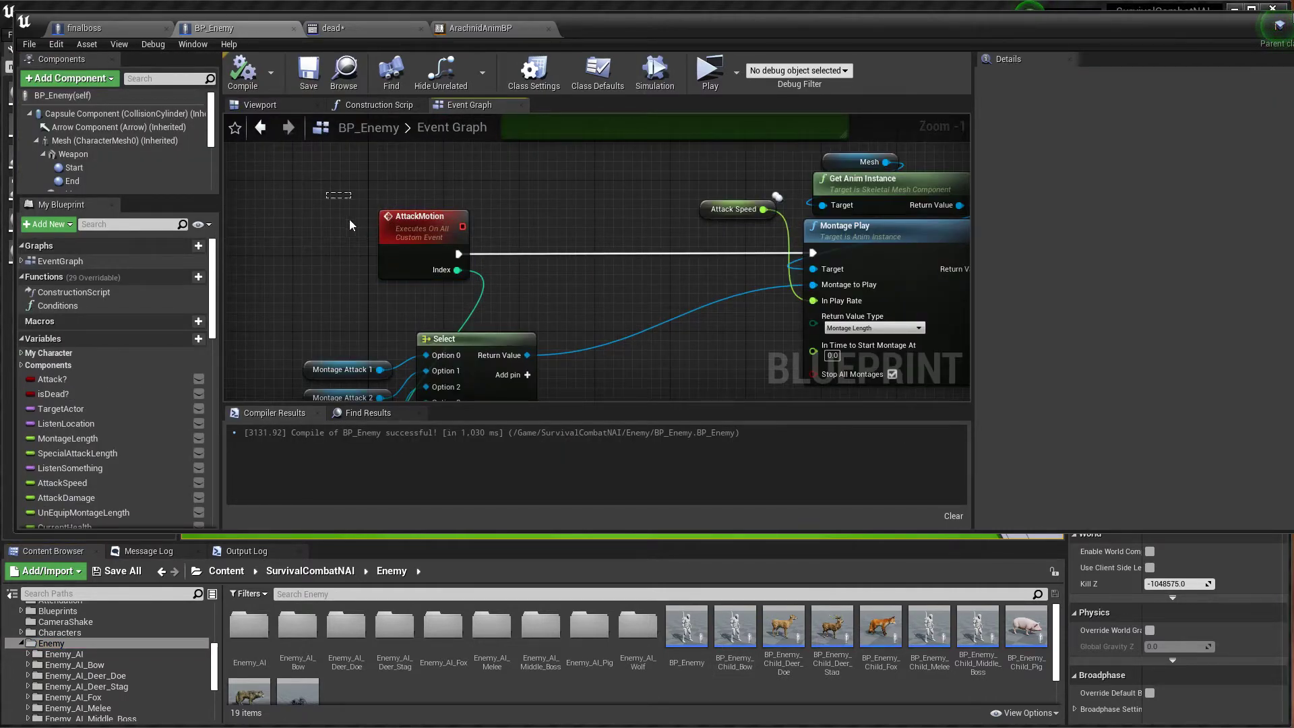
{"action": "right_click_drag", "start_coordinate": [565, 236], "coordinate": [525, 222]}
{"action": "key", "text": "b"}
{"action": "left_click", "coordinate": [528, 221]}
{"action": "left_click_drag", "start_coordinate": [418, 241], "coordinate": [543, 245]}
{"action": "left_click_drag", "start_coordinate": [634, 245], "coordinate": [772, 239]}
Drive the AttackMotion Branch's condition with the isDead? variable through a NOT Boolean, and compile and save BP_Enemy.
{"action": "left_click_drag", "start_coordinate": [53, 393], "coordinate": [578, 326]}
{"action": "type", "text": "not"}
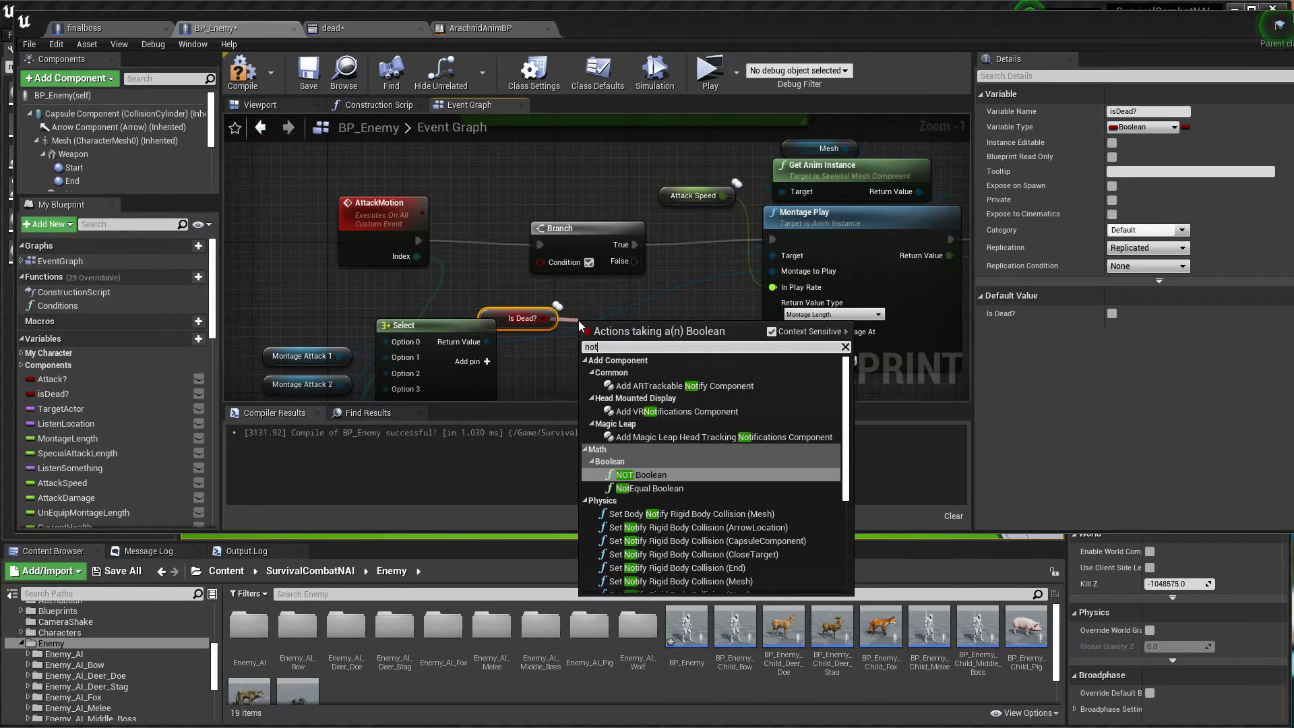
{"action": "key", "text": "Return"}
{"action": "left_click_drag", "start_coordinate": [667, 329], "coordinate": [539, 260]}
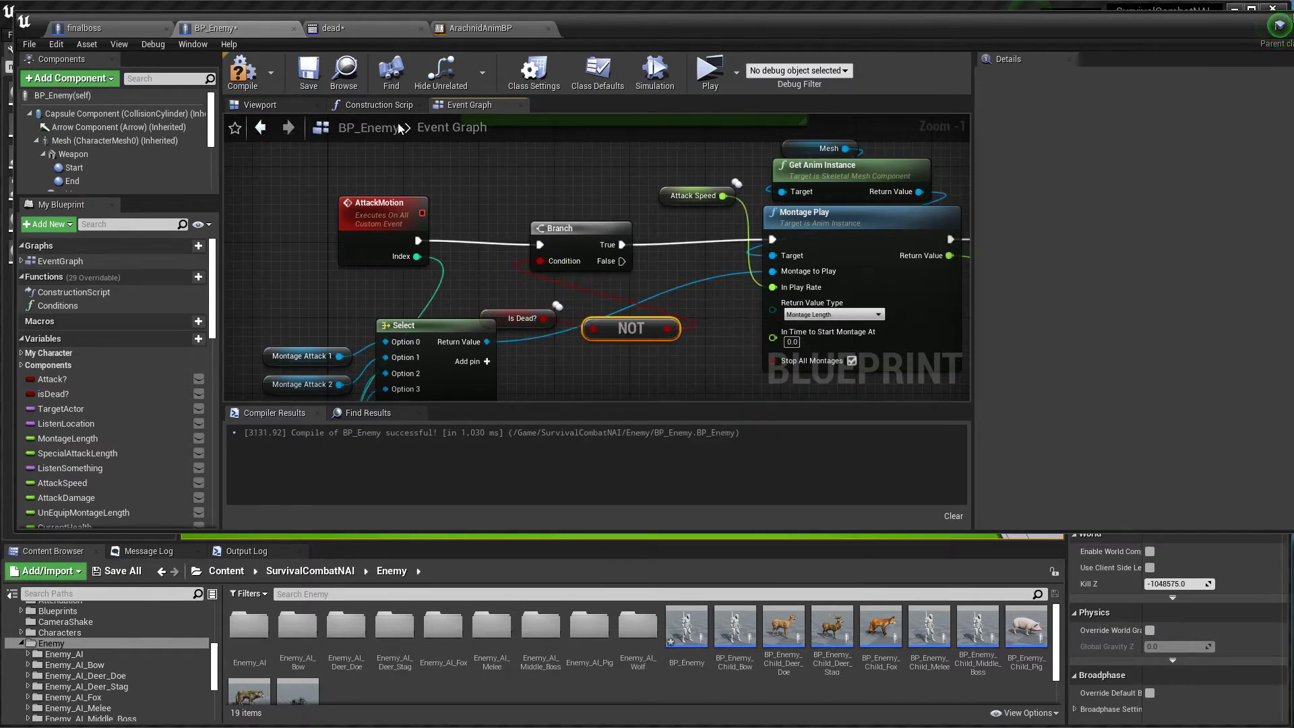
{"action": "left_click", "coordinate": [309, 81]}
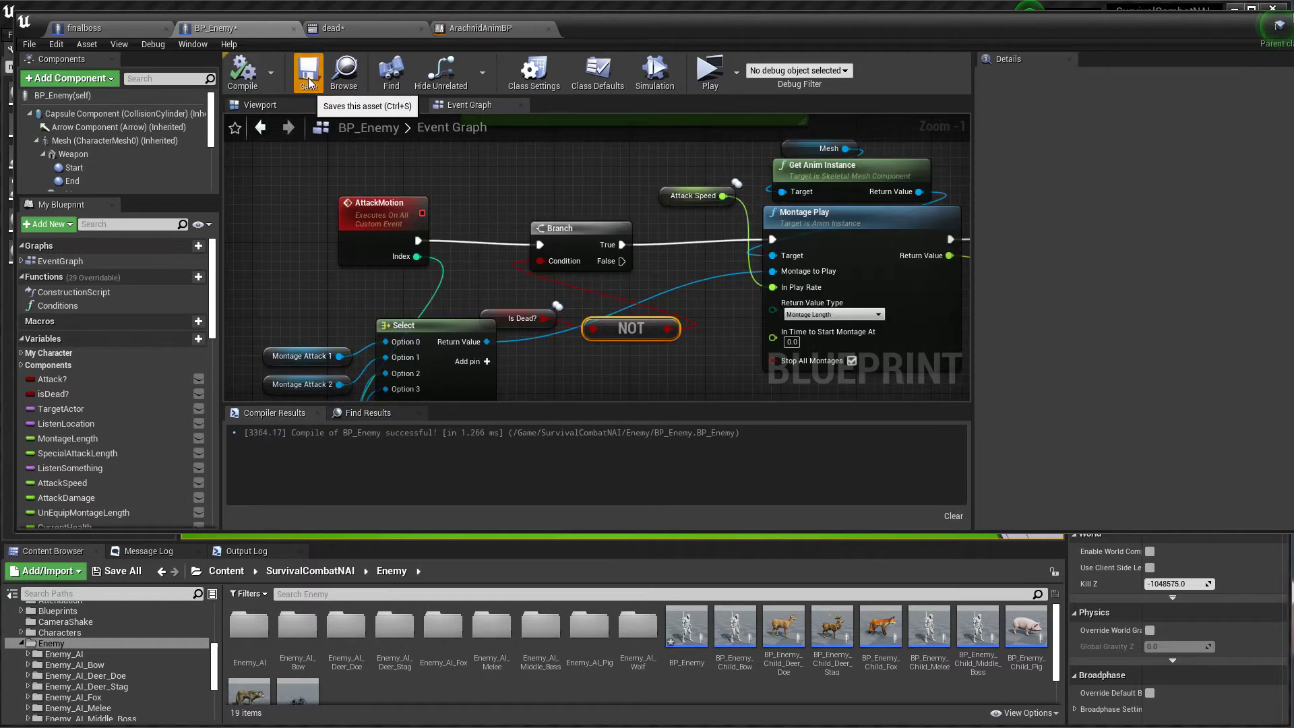
Examine finalboss's Event Graph from the AnyDamage event to the section that handles health under 0.
{"action": "left_click", "coordinate": [92, 31]}
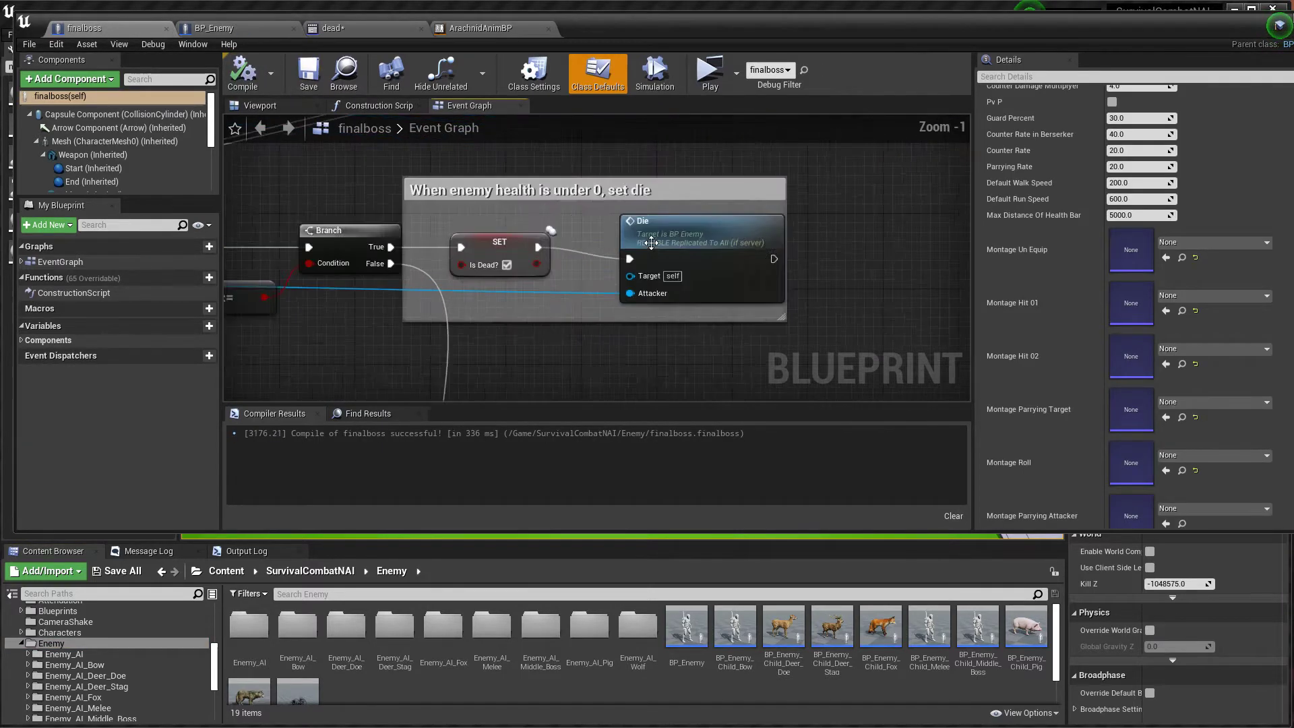
{"action": "scroll", "coordinate": [807, 237], "scroll_direction": "down", "scroll_amount": 7}
{"action": "right_click_drag", "start_coordinate": [808, 237], "coordinate": [967, 266]}
{"action": "scroll", "coordinate": [676, 259], "scroll_direction": "up", "scroll_amount": 10}
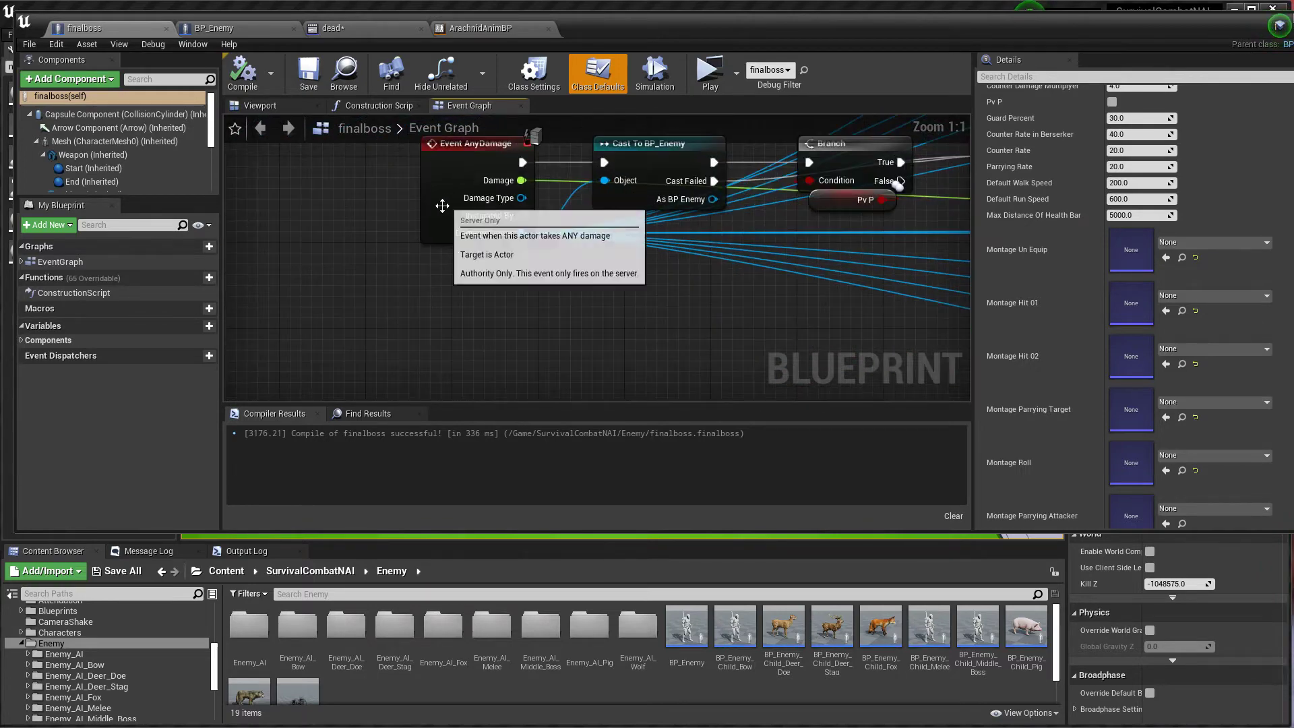
{"action": "right_click_drag", "start_coordinate": [442, 205], "coordinate": [437, 291]}
{"action": "scroll", "coordinate": [474, 292], "scroll_direction": "down", "scroll_amount": 5}
{"action": "scroll", "coordinate": [506, 287], "scroll_direction": "up", "scroll_amount": 6}
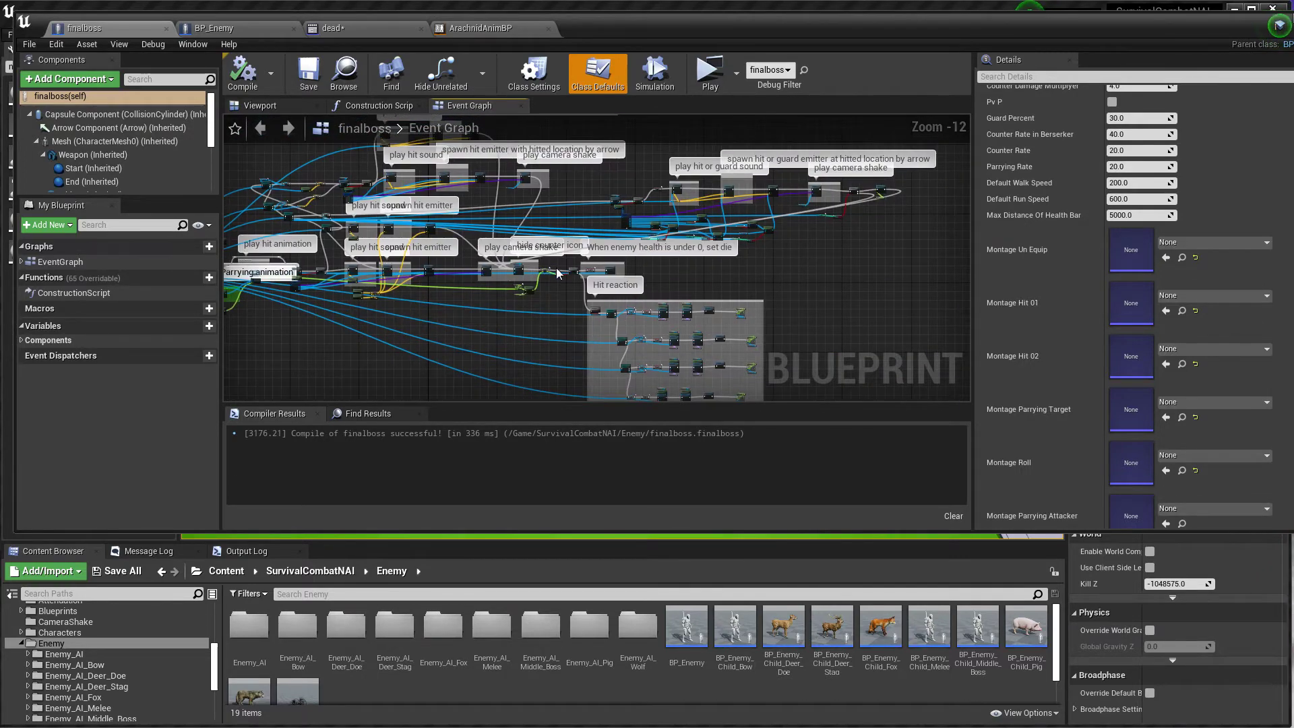
{"action": "right_click_drag", "start_coordinate": [505, 282], "coordinate": [336, 293]}
Add a Play Montage node for finalboss's Mesh component and run it after the Die call.
{"action": "left_click_drag", "start_coordinate": [529, 275], "coordinate": [668, 278]}
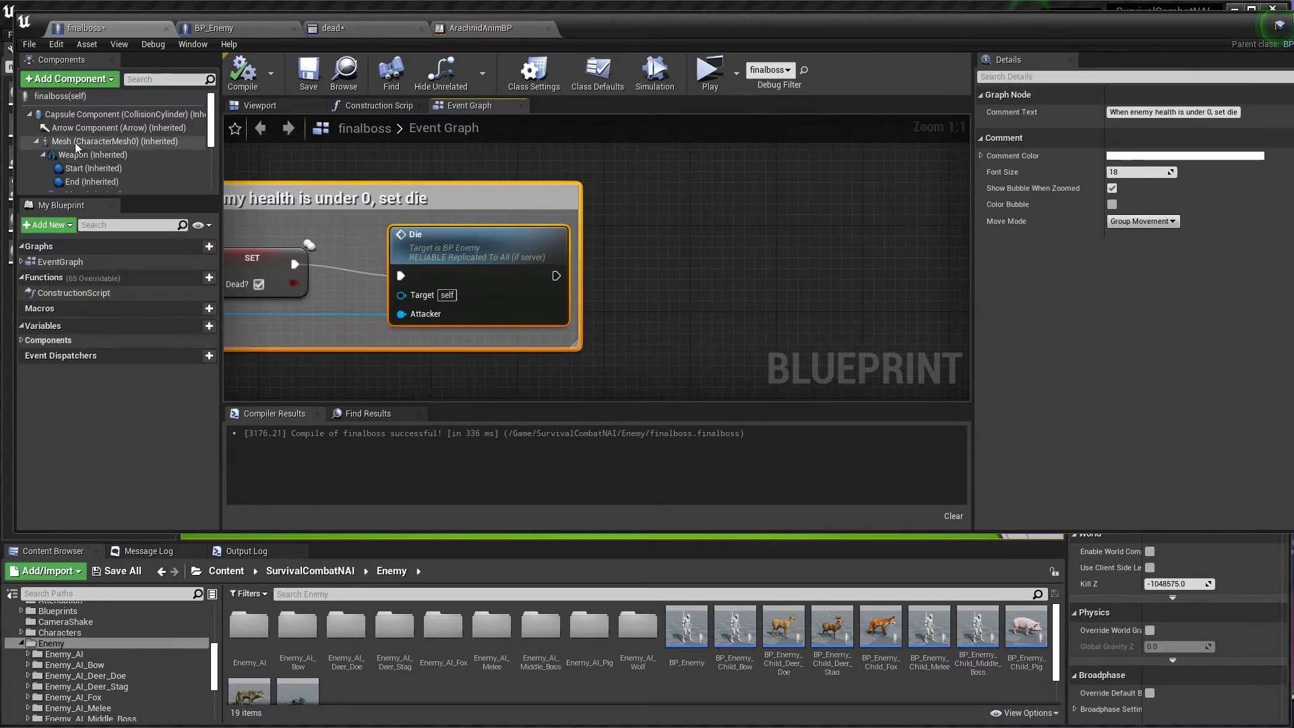
{"action": "left_click_drag", "start_coordinate": [76, 142], "coordinate": [771, 254]}
{"action": "type", "text": "montag"}
{"action": "left_click", "coordinate": [828, 332]}
{"action": "right_click_drag", "start_coordinate": [838, 293], "coordinate": [647, 211]}
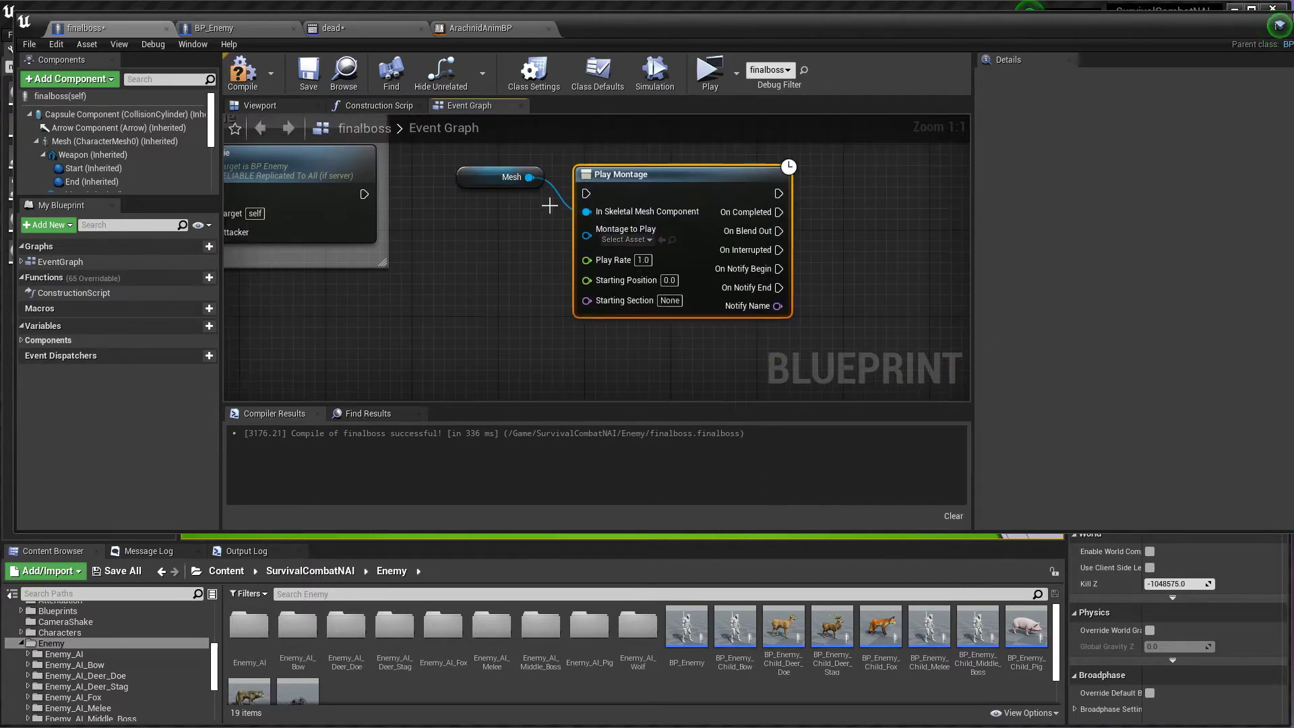
{"action": "left_click_drag", "start_coordinate": [572, 194], "coordinate": [583, 192]}
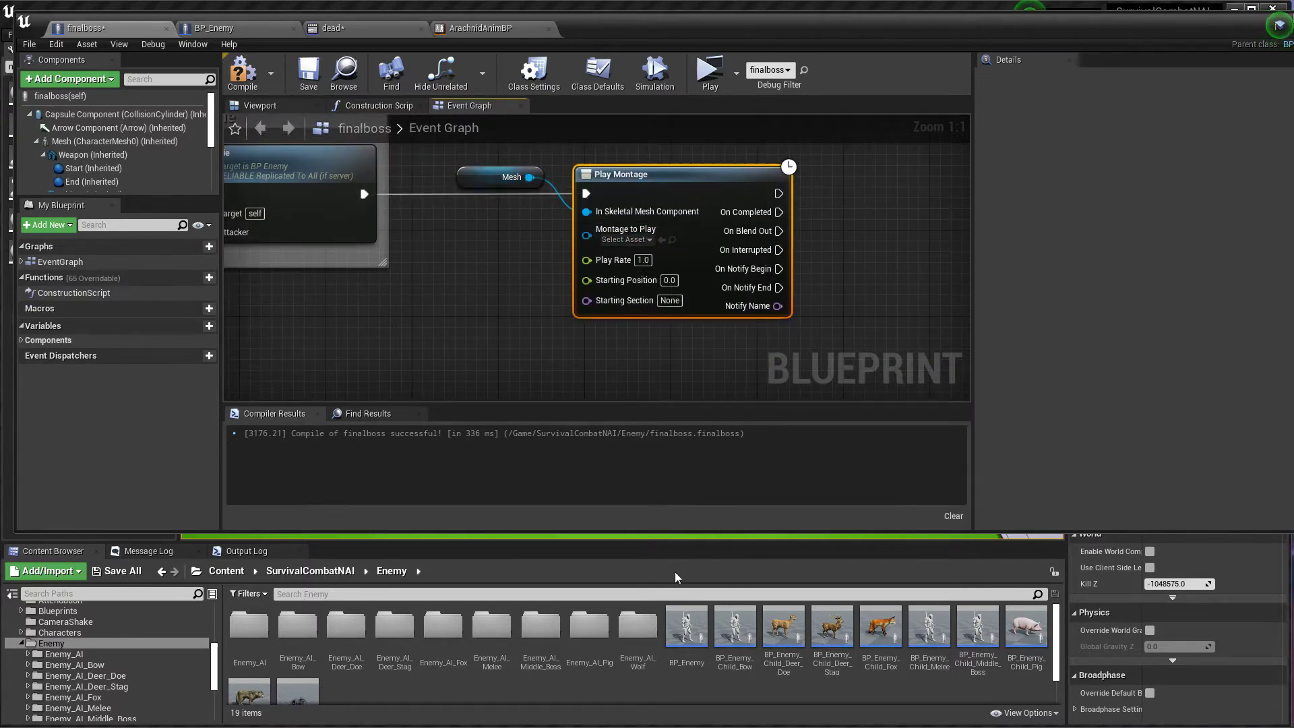
Assign the dead montage from FinalBoss/Animations as the Play Montage node's Montage to Play.
{"action": "scroll", "coordinate": [79, 636], "scroll_direction": "up", "scroll_amount": 5}
{"action": "scroll", "coordinate": [80, 642], "scroll_direction": "up", "scroll_amount": 1}
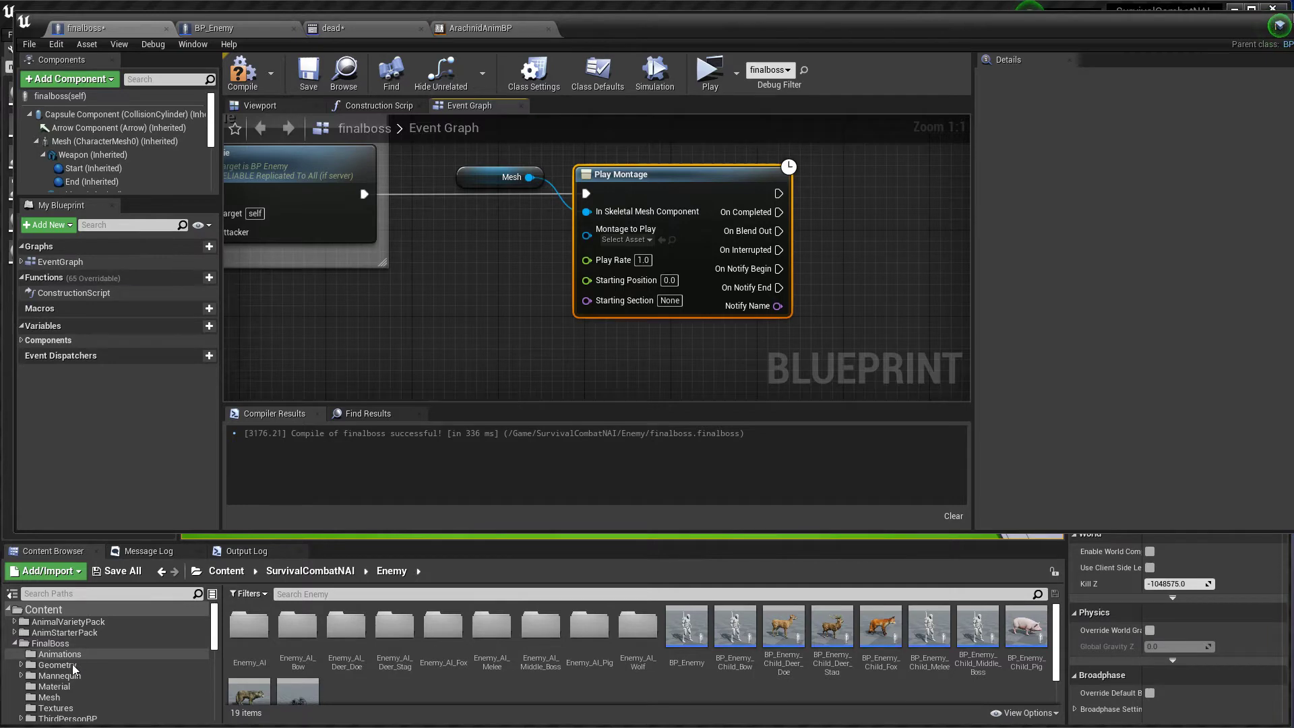
{"action": "left_click", "coordinate": [48, 653]}
{"action": "scroll", "coordinate": [640, 658], "scroll_direction": "down", "scroll_amount": 1}
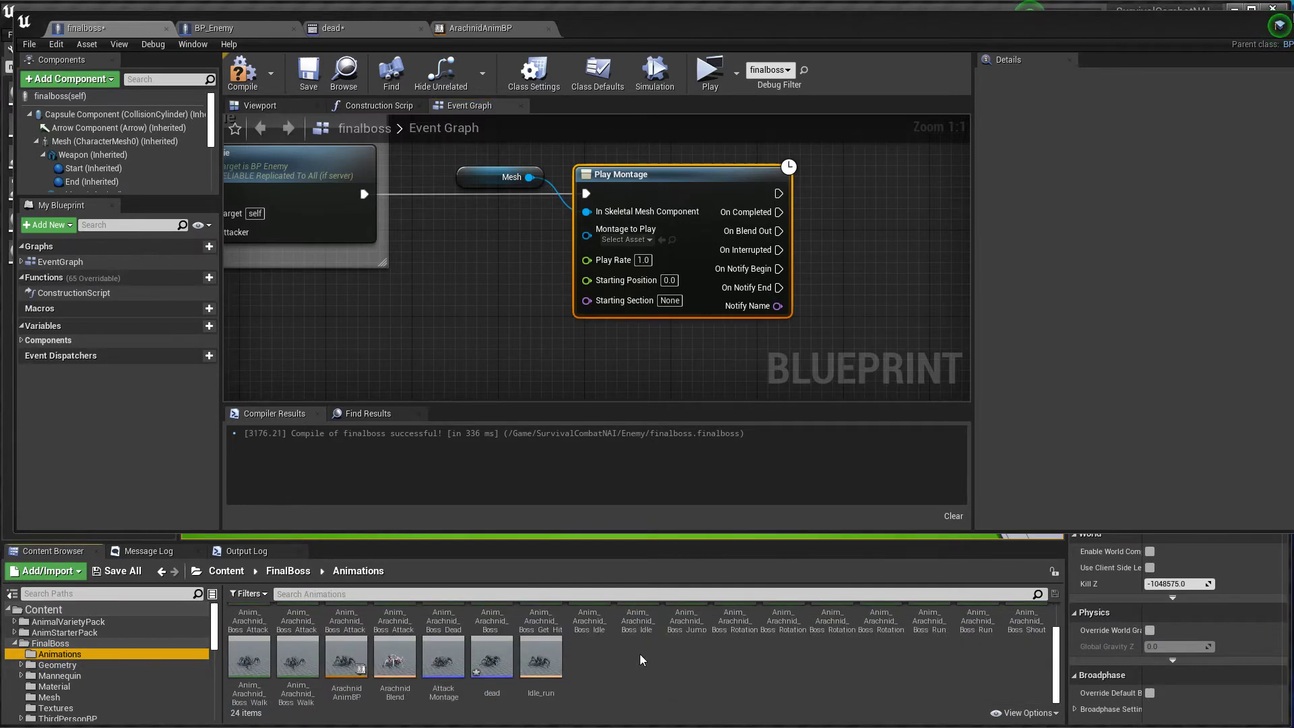
{"action": "left_click_drag", "start_coordinate": [497, 658], "coordinate": [622, 252]}
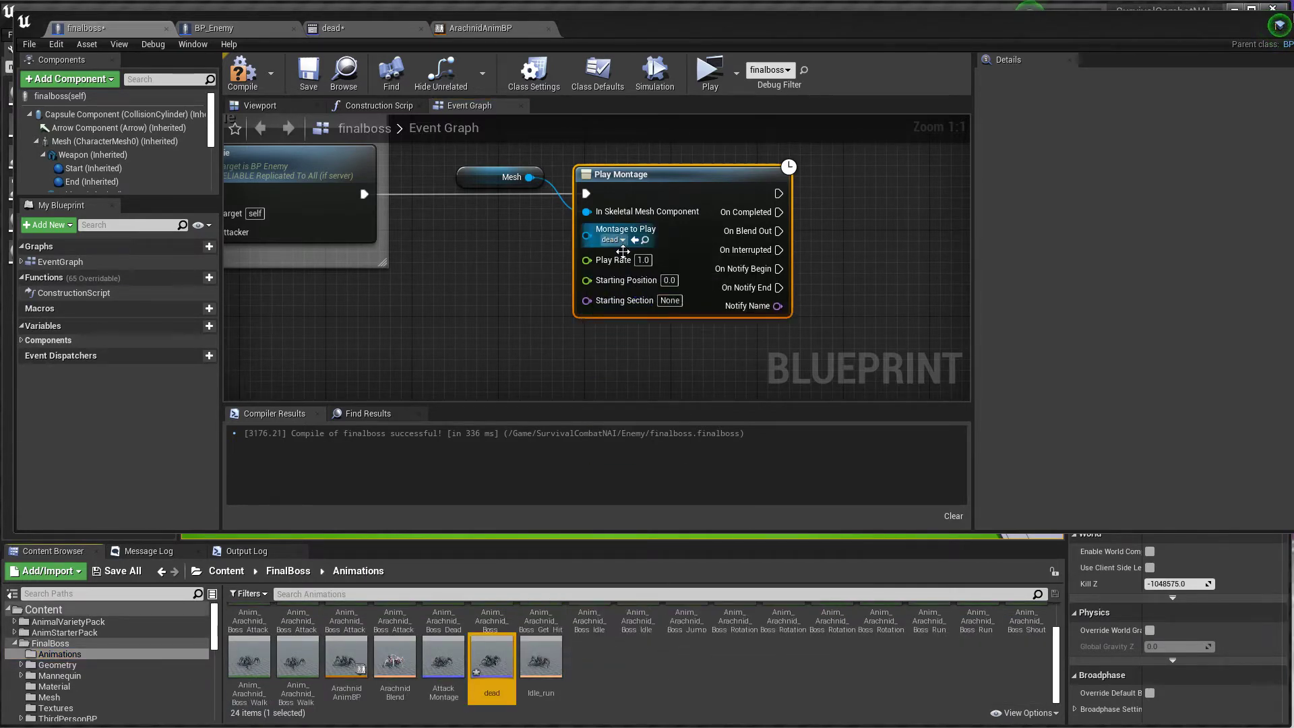
Compile finalboss and play-test the boss's death.
{"action": "right_click_drag", "start_coordinate": [629, 319], "coordinate": [619, 348]}
{"action": "left_click", "coordinate": [243, 72]}
{"action": "left_click", "coordinate": [724, 71]}
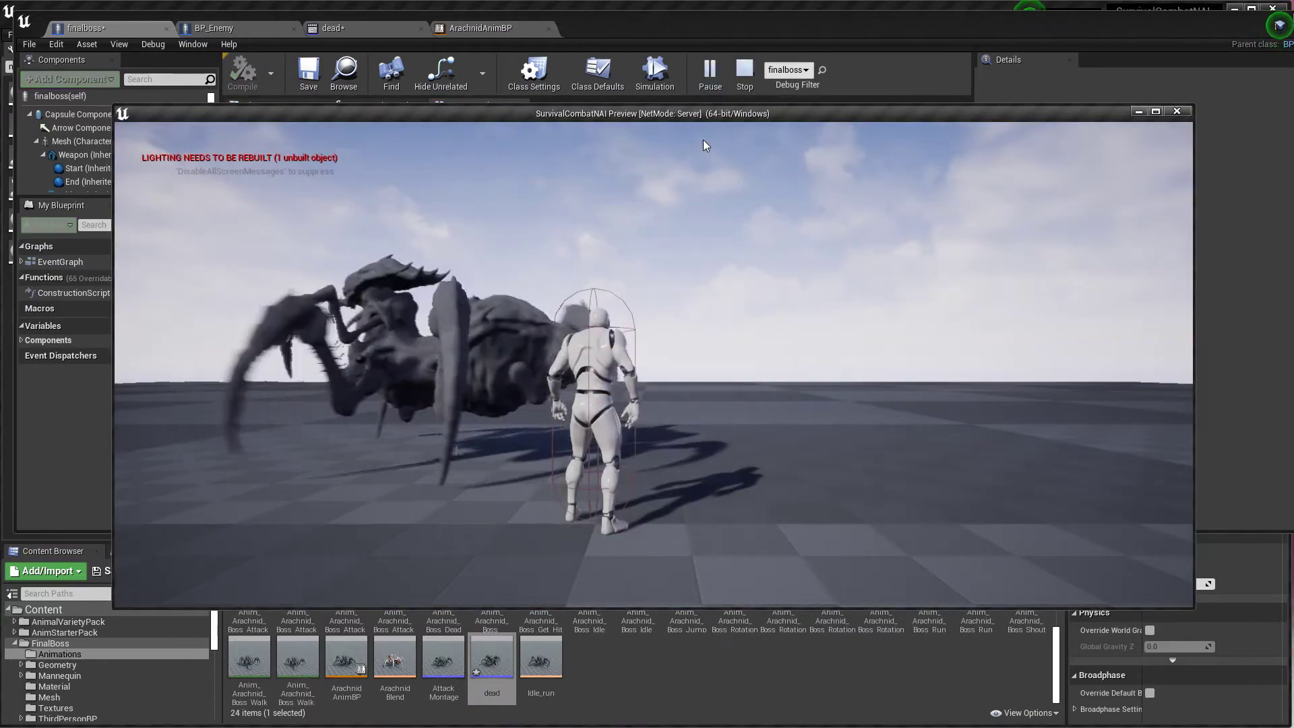
{"action": "key", "text": "w"}
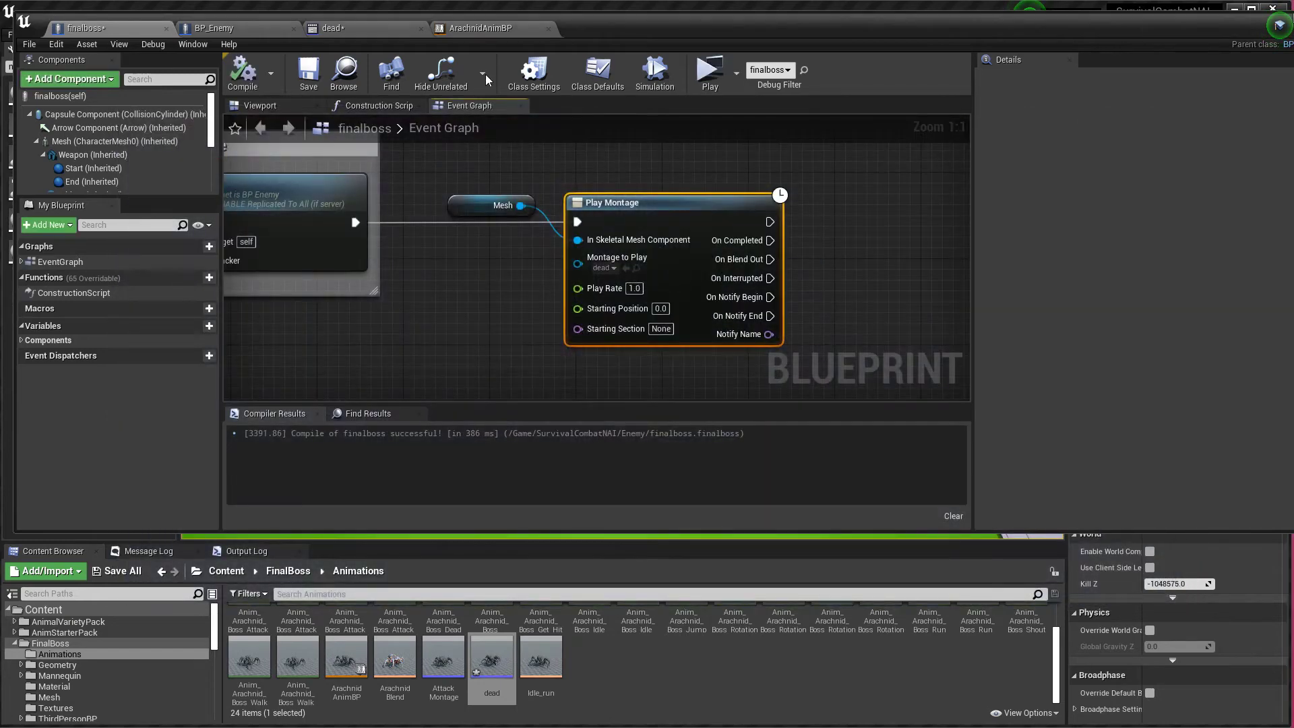
Add a Print String node after Montage Pause in ArachnidAnimBP and play-test whether the Dead_Pause notify fires.
{"action": "left_click", "coordinate": [475, 30]}
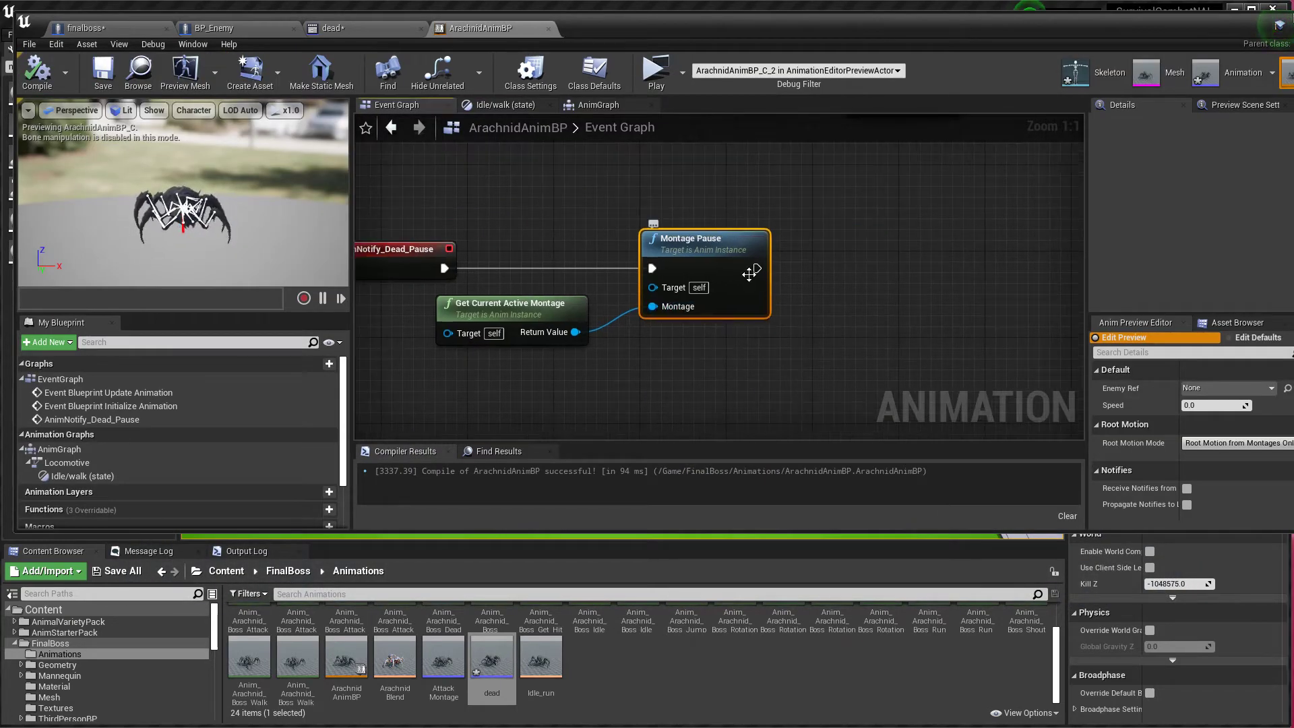
{"action": "left_click_drag", "start_coordinate": [834, 258], "coordinate": [834, 257]}
{"action": "type", "text": "print"}
{"action": "key", "text": "Return"}
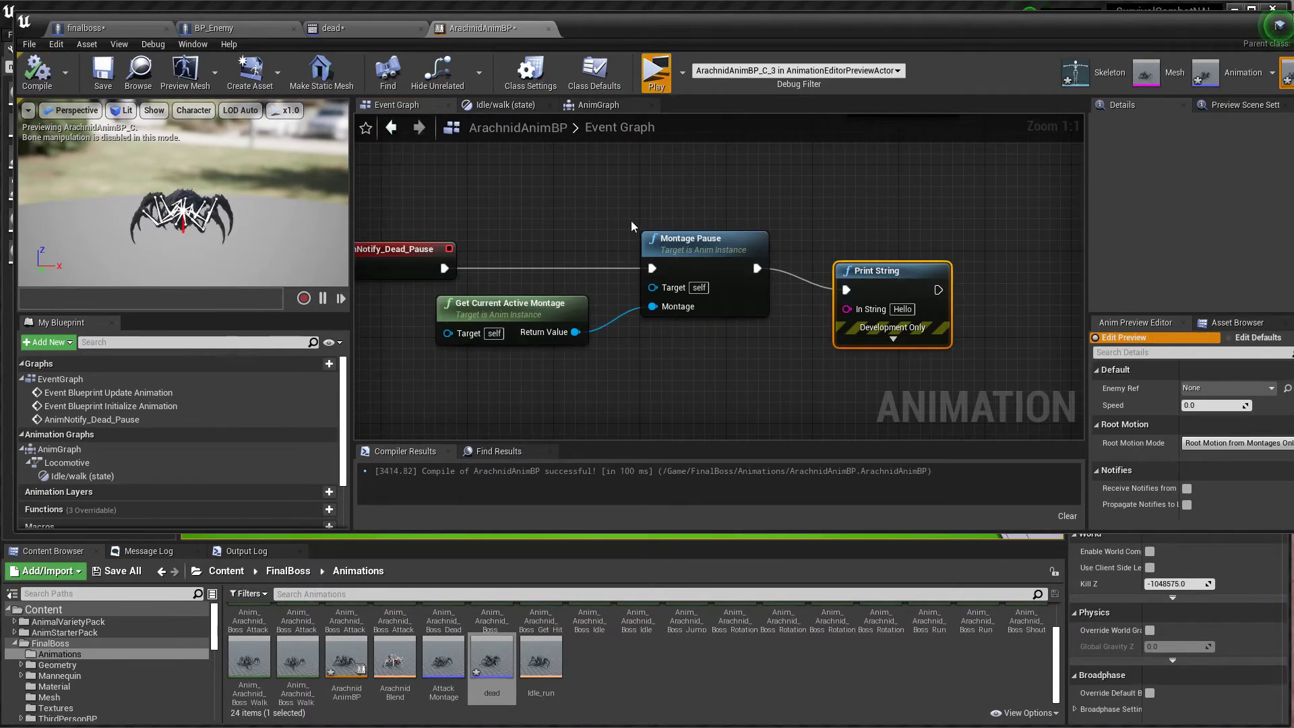
{"action": "left_click", "coordinate": [655, 70]}
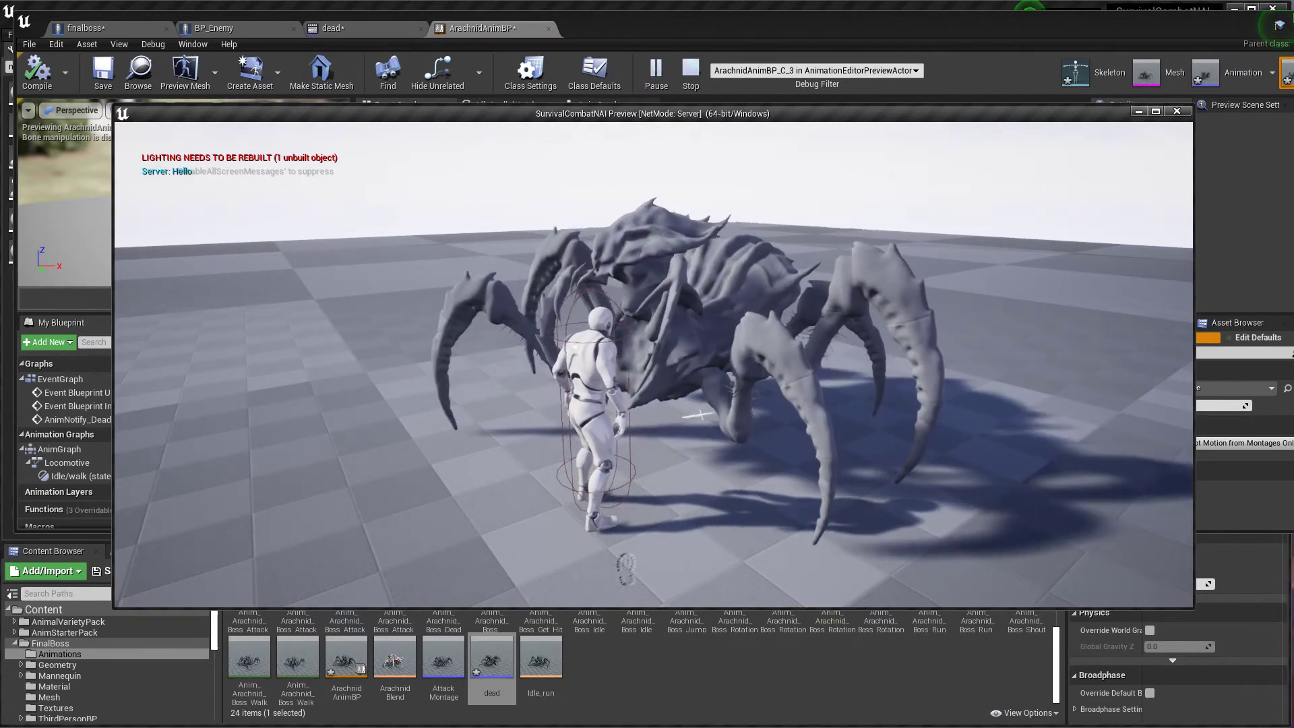
{"action": "key", "text": "Escape"}
Move the Dead_Pause notify in the dead montage to about frame 89 and save the montage.
{"action": "left_click", "coordinate": [353, 30]}
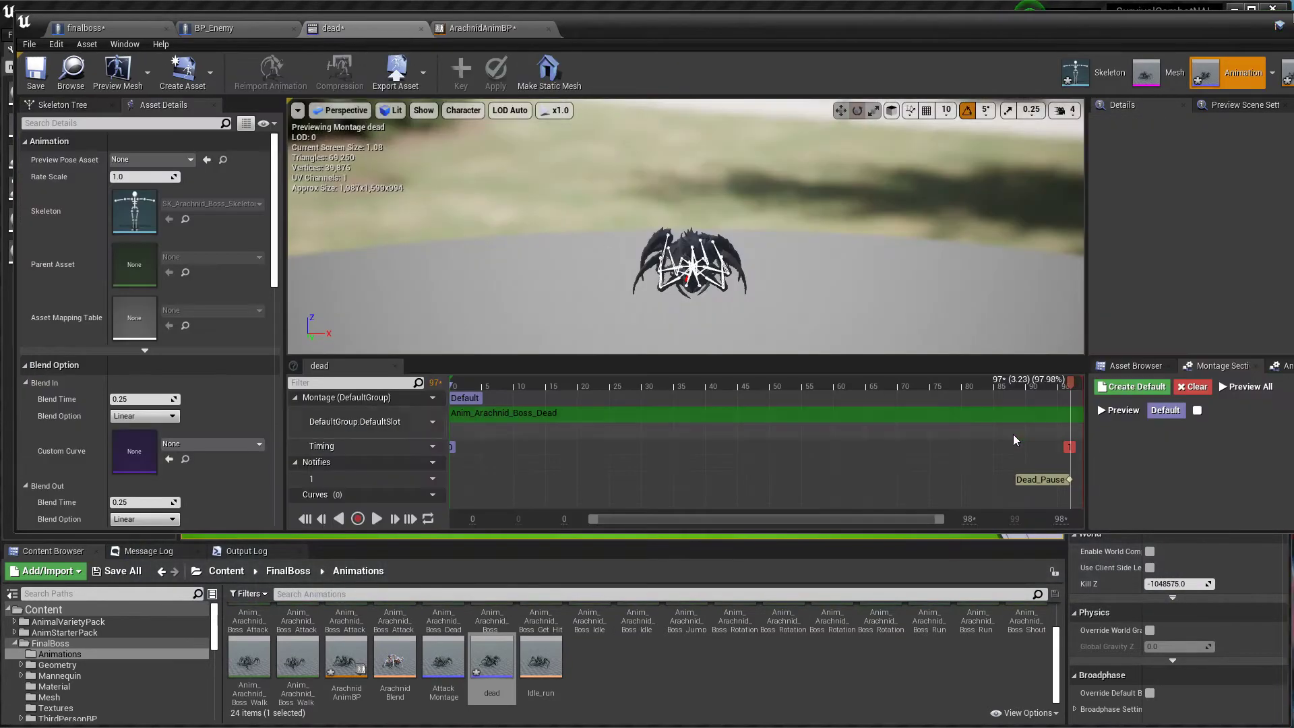
{"action": "left_click_drag", "start_coordinate": [1053, 482], "coordinate": [1012, 478]}
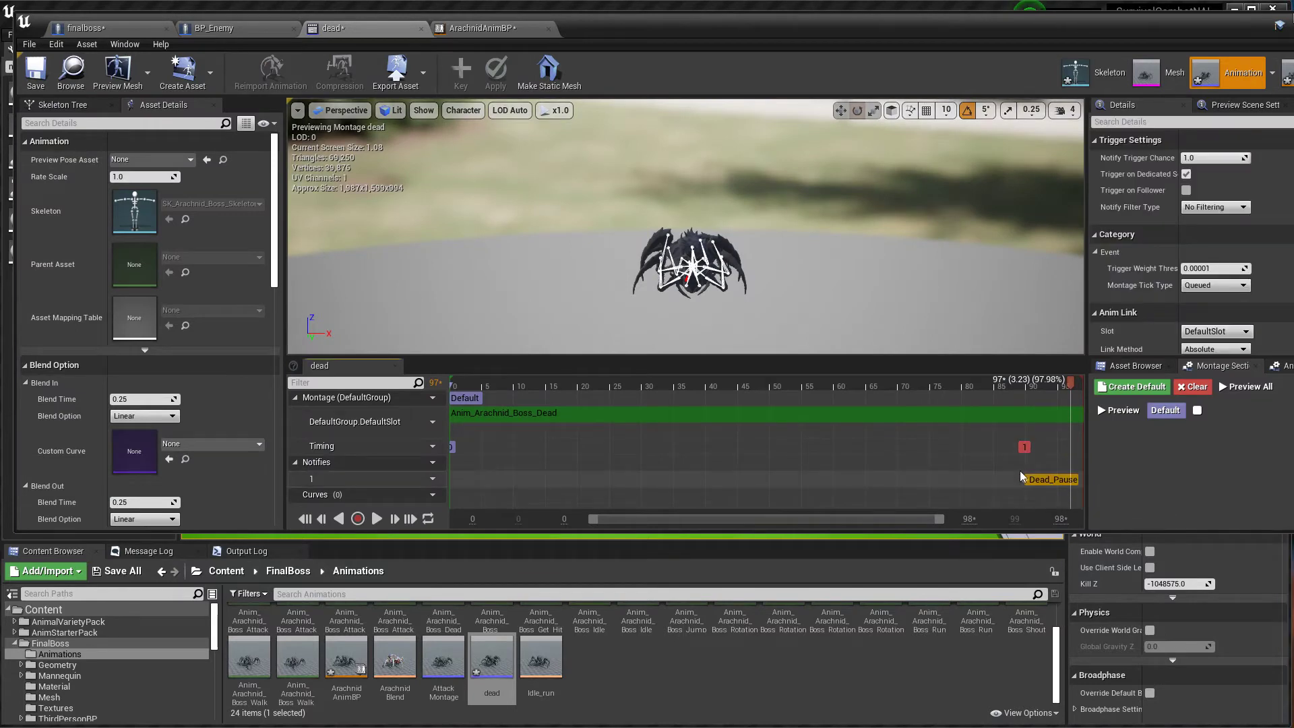
{"action": "left_click_drag", "start_coordinate": [1038, 382], "coordinate": [1025, 387]}
{"action": "left_click", "coordinate": [51, 81]}
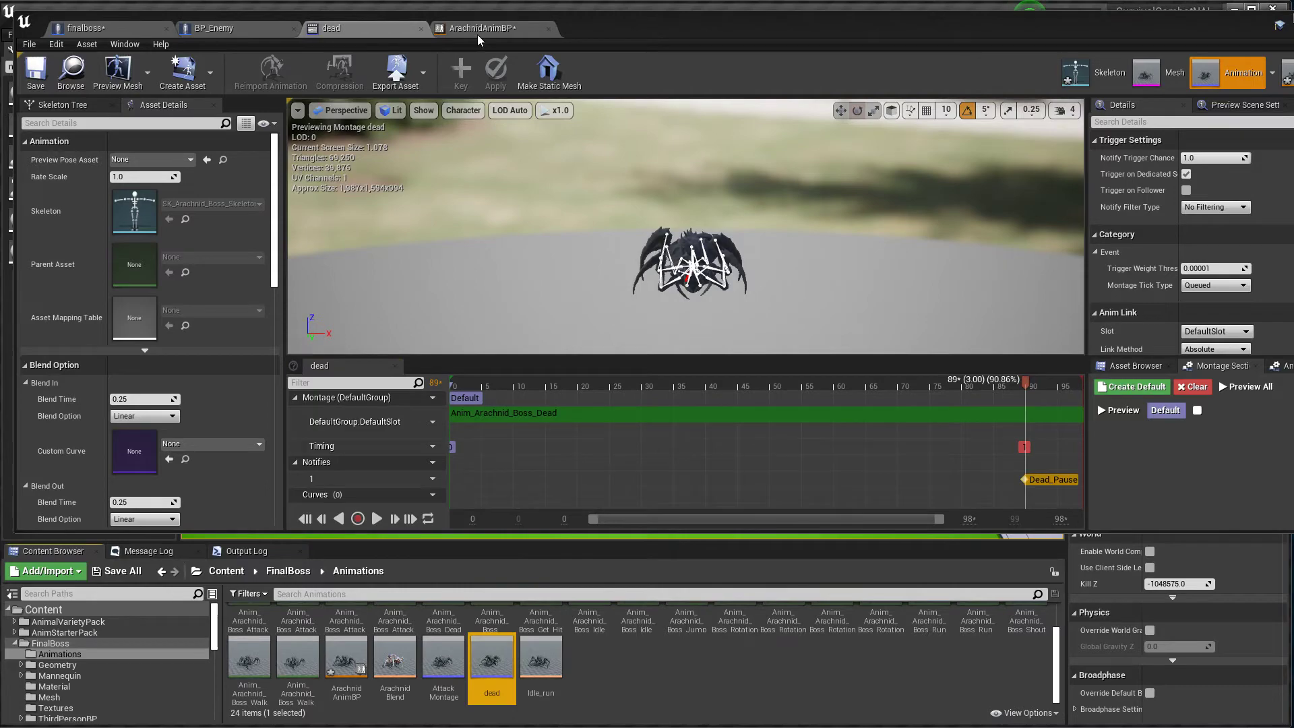
Play-test the boss's death again from ArachnidAnimBP with the earlier Dead_Pause notify.
{"action": "left_click", "coordinate": [482, 27]}
{"action": "left_click", "coordinate": [658, 74]}
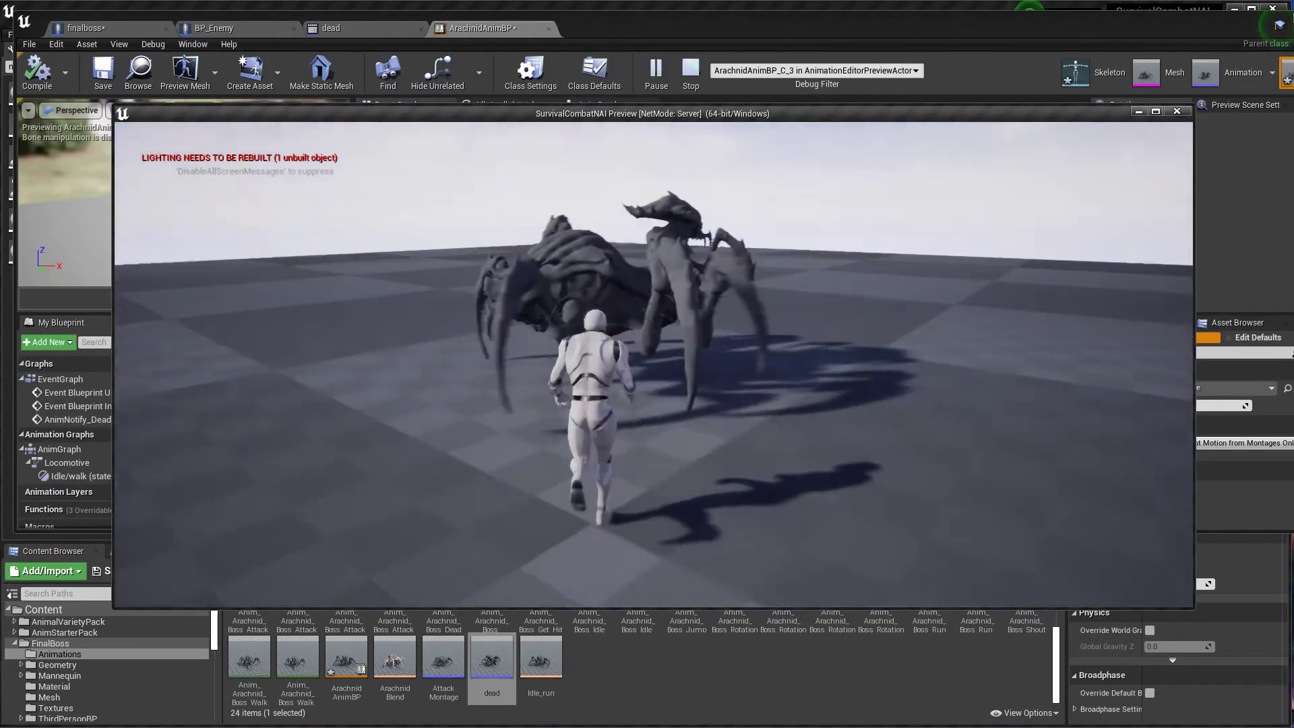
{"action": "key", "text": "w"}
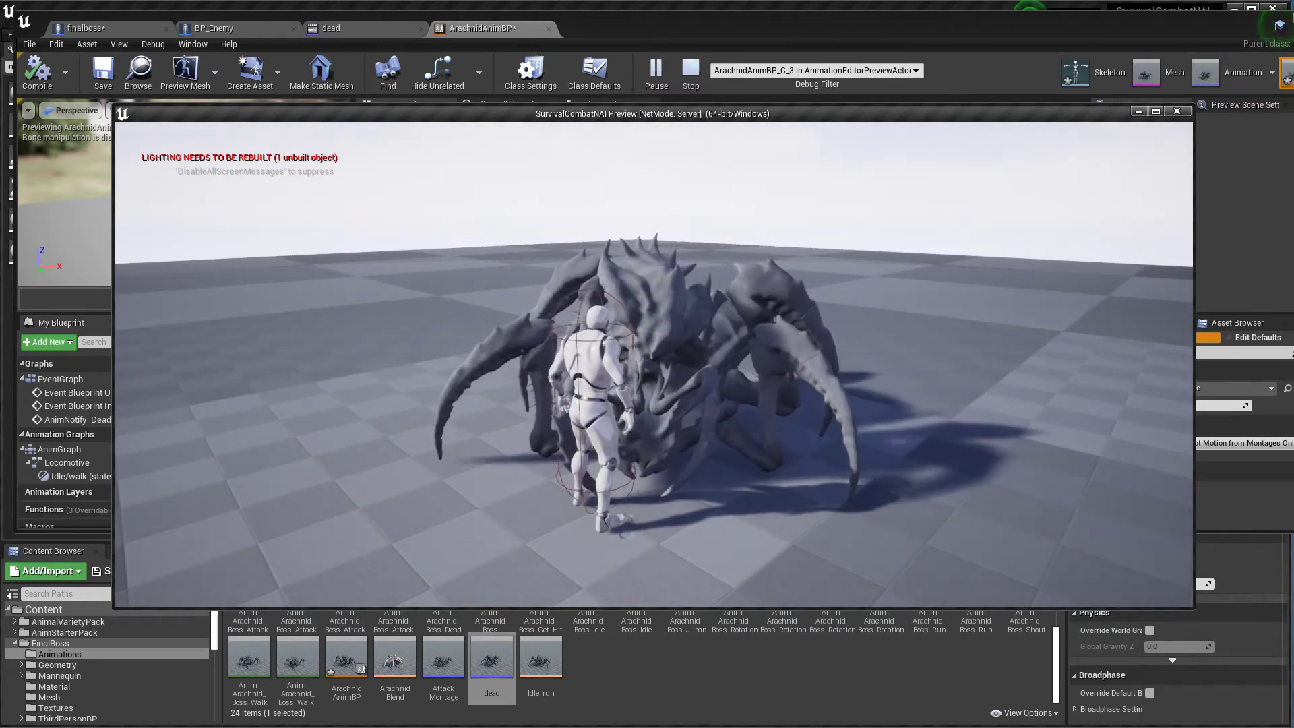
{"action": "key", "text": "s"}
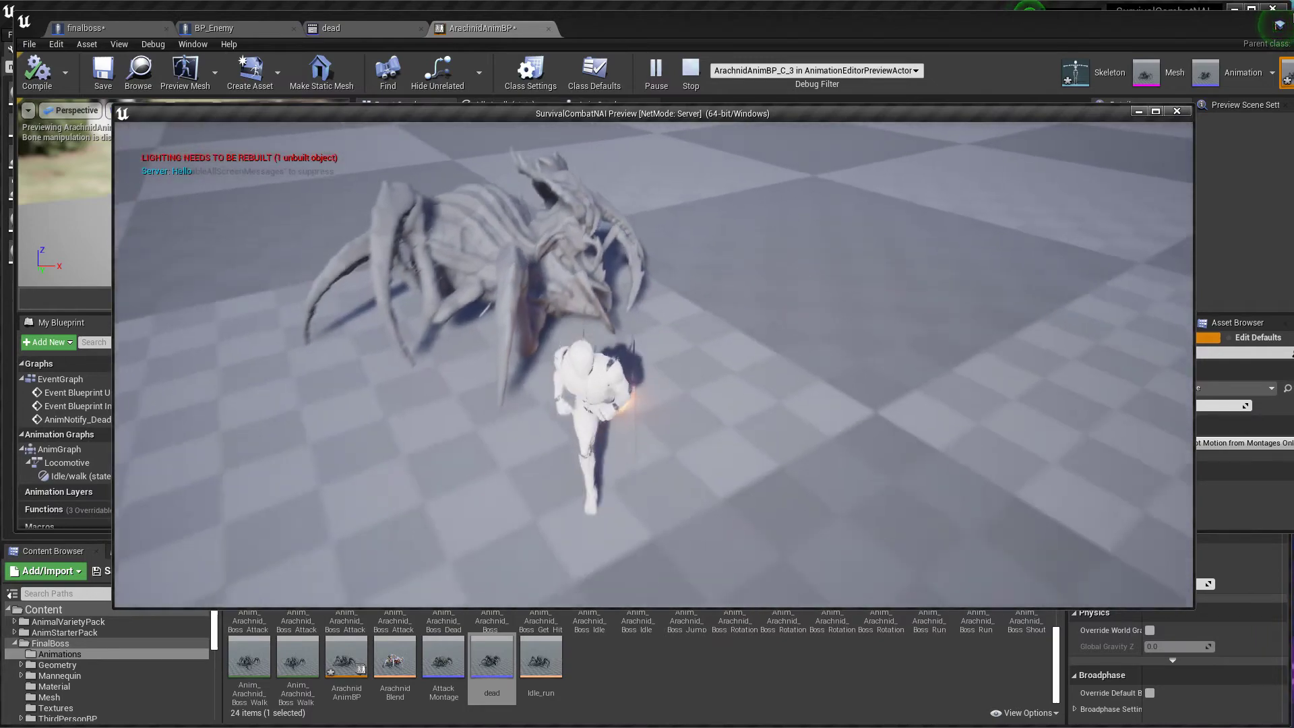
Finish the running play-test and fight the boss once more to watch how its death plays.
{"action": "key", "text": "a"}
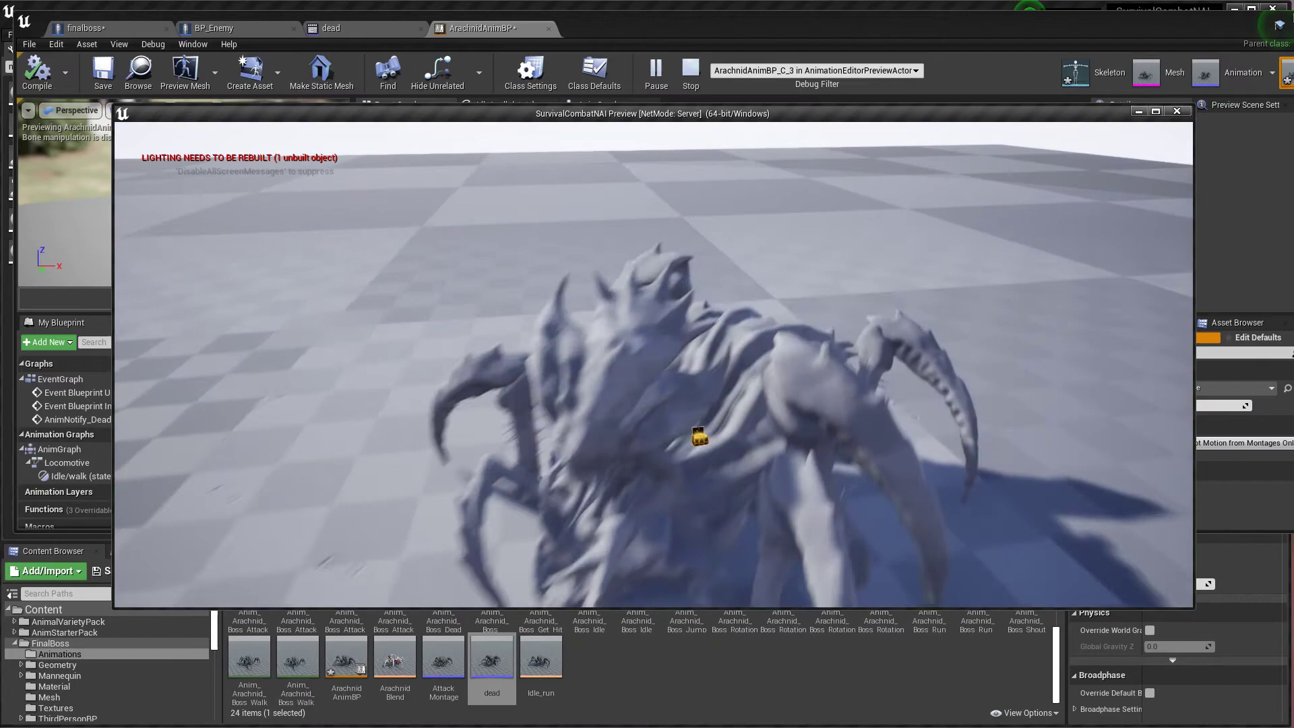
{"action": "key", "text": "Escape"}
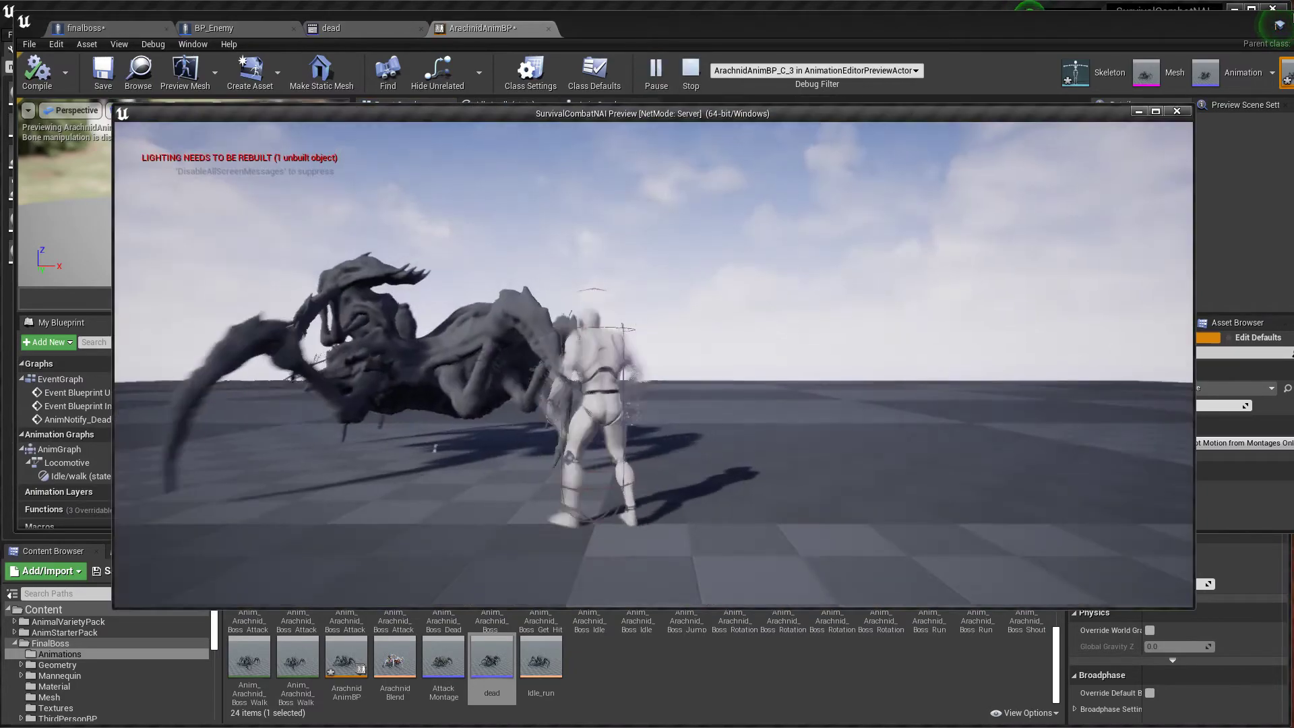
{"action": "key", "text": "w"}
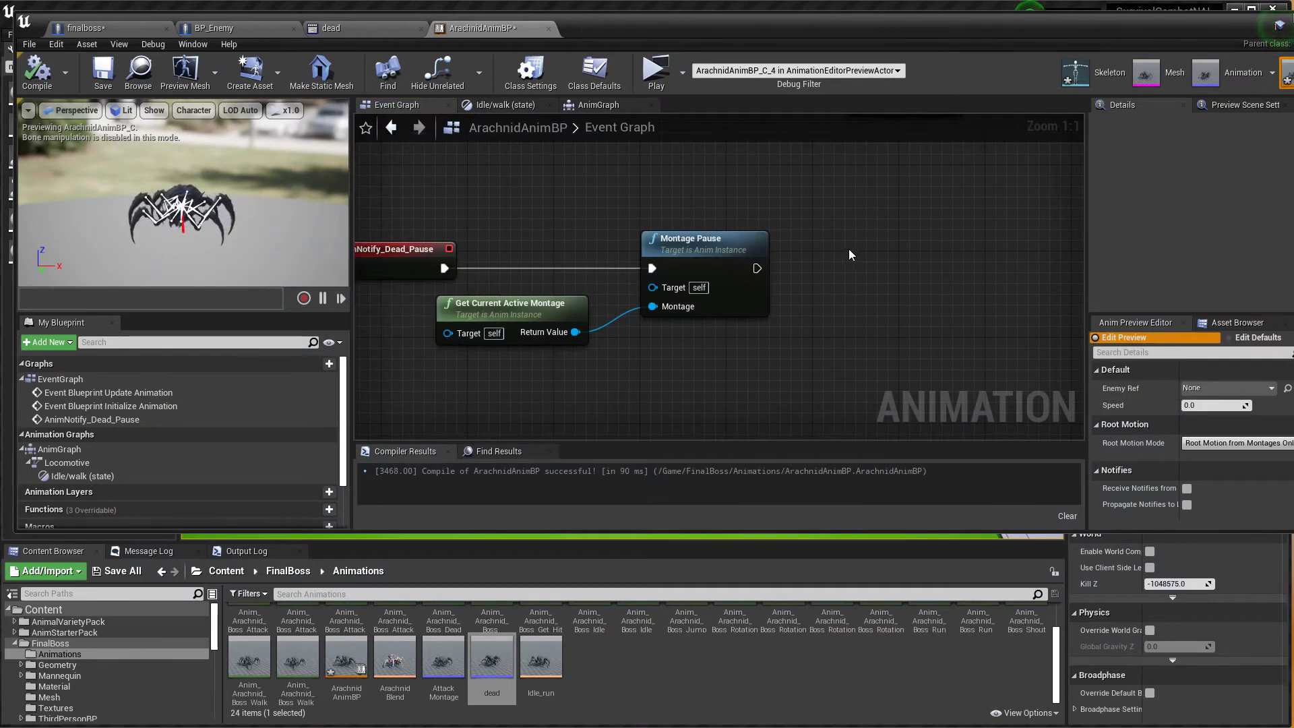
Run a new play-test from ArachnidAnimBP, fight the boss while circling it to observe its behaviour, and end the session.
{"action": "left_click", "coordinate": [657, 78]}
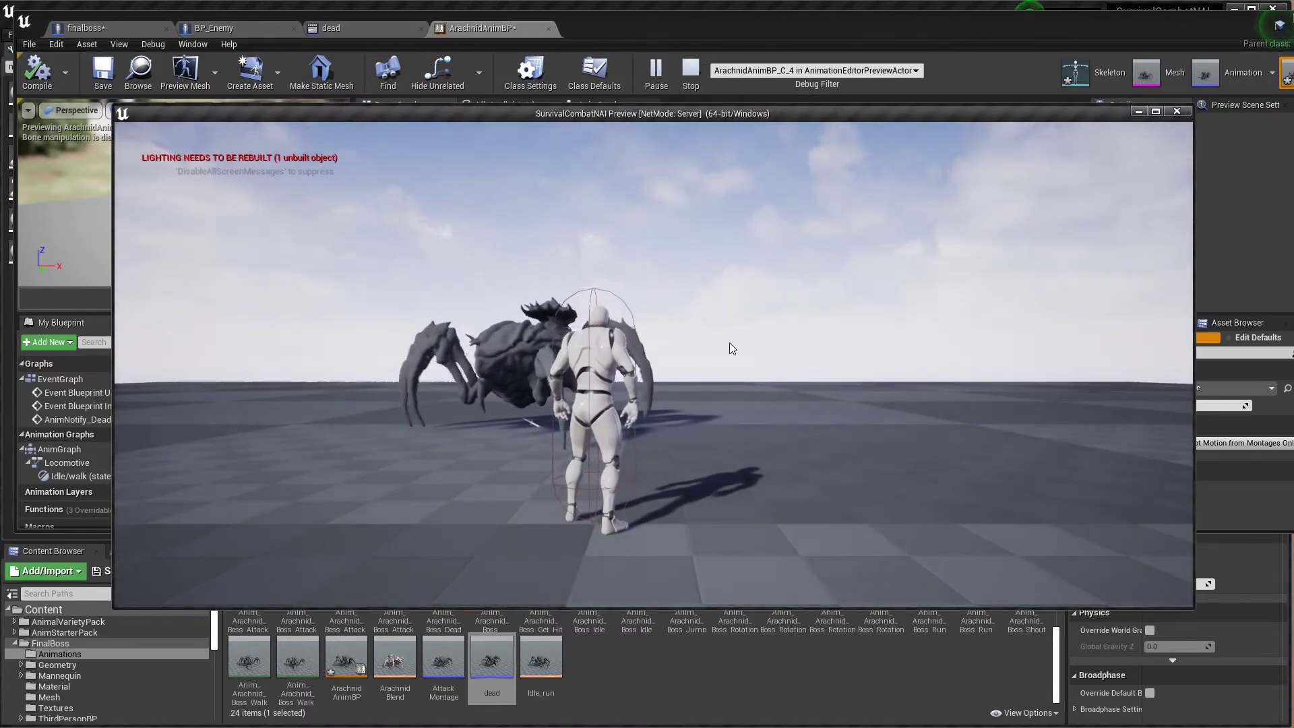
{"action": "left_click", "coordinate": [730, 343]}
{"action": "key", "text": "w"}
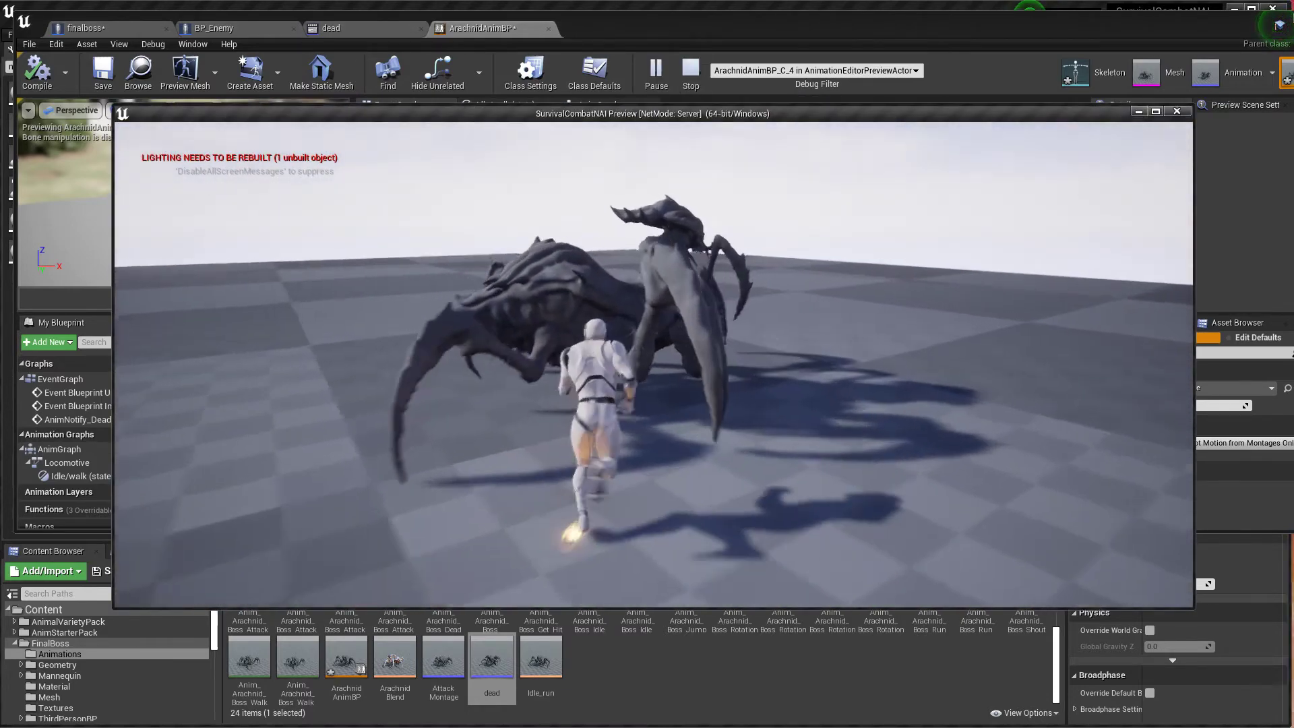
{"action": "key", "text": "s"}
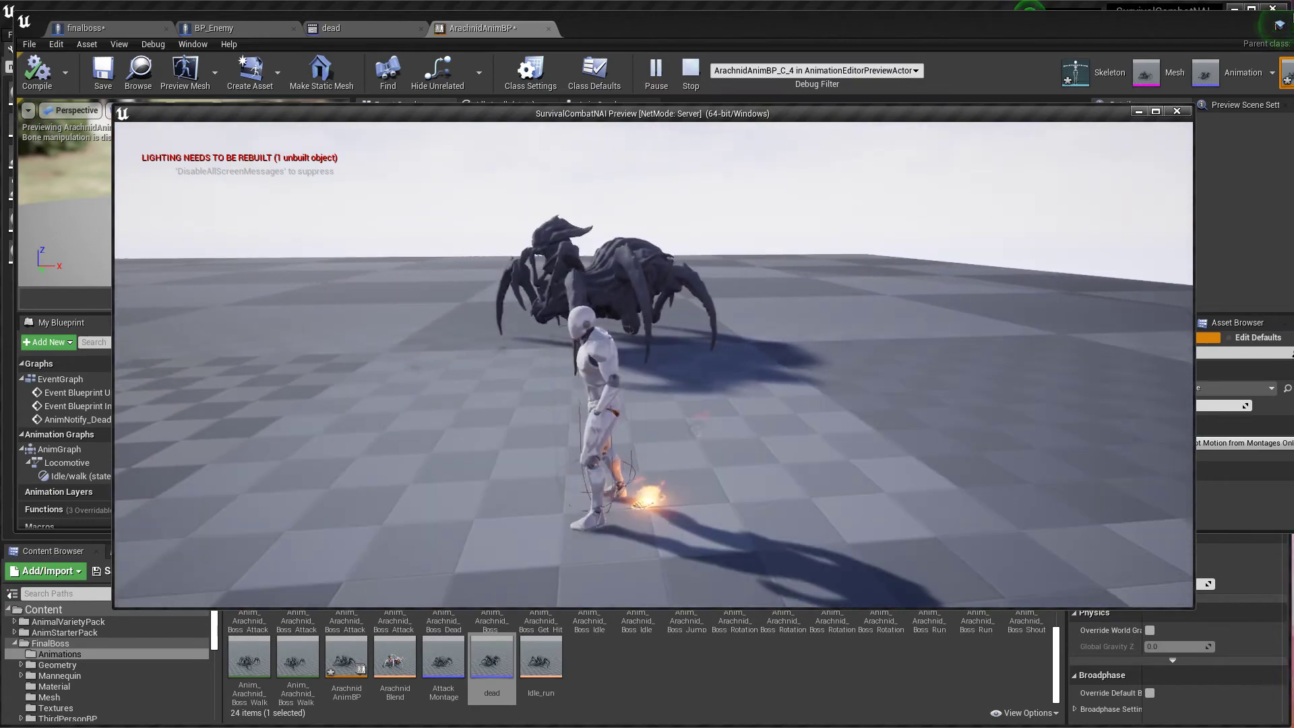
{"action": "key", "text": "a"}
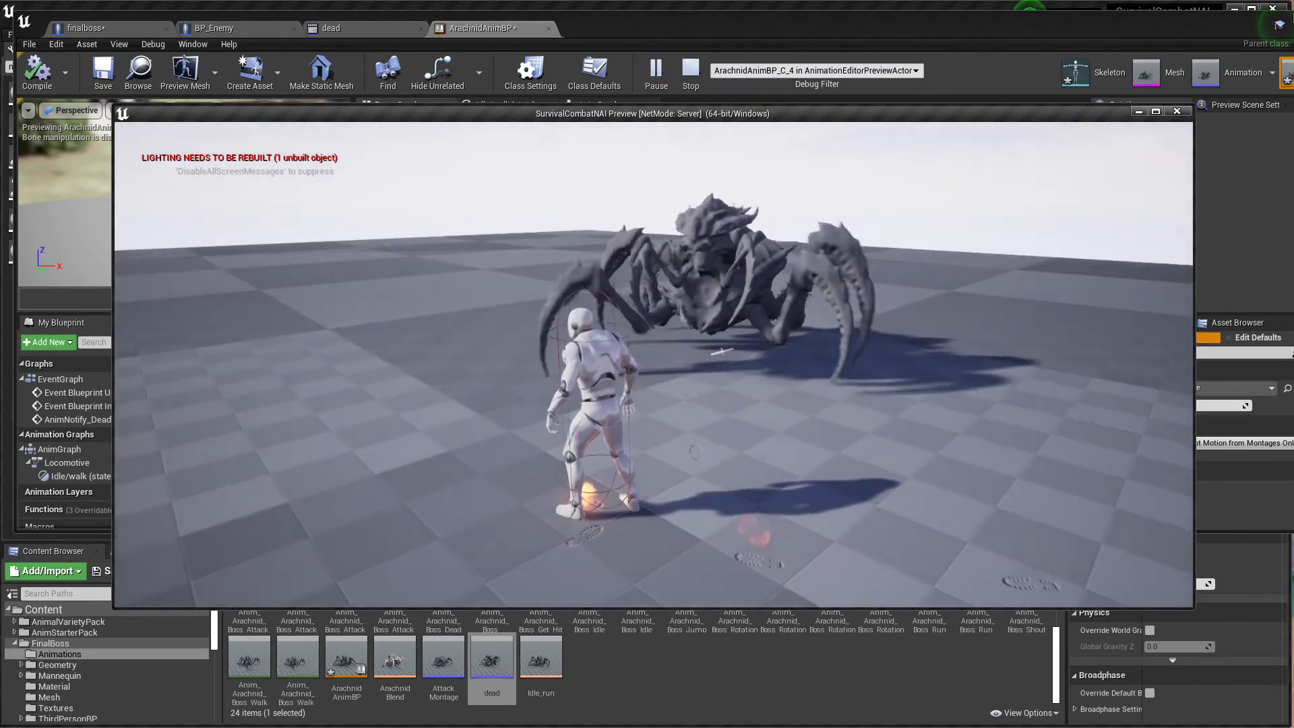
{"action": "key", "text": "s"}
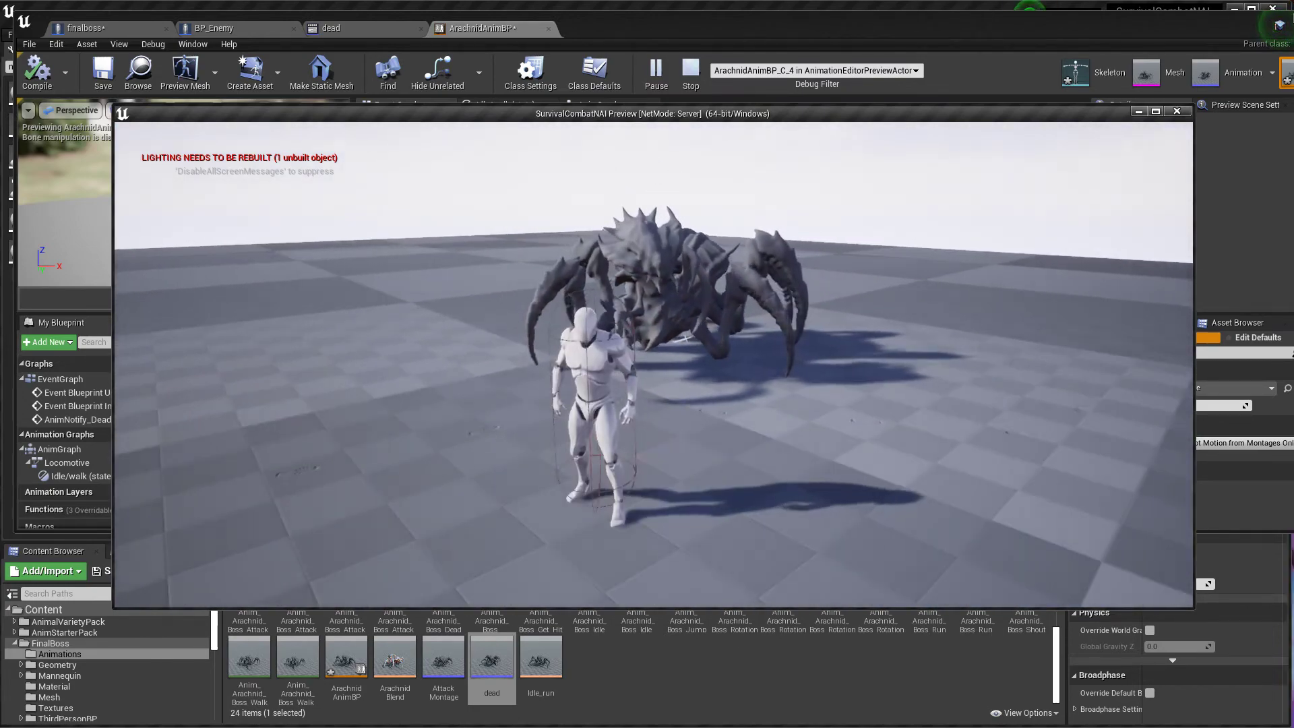
{"action": "key", "text": "s"}
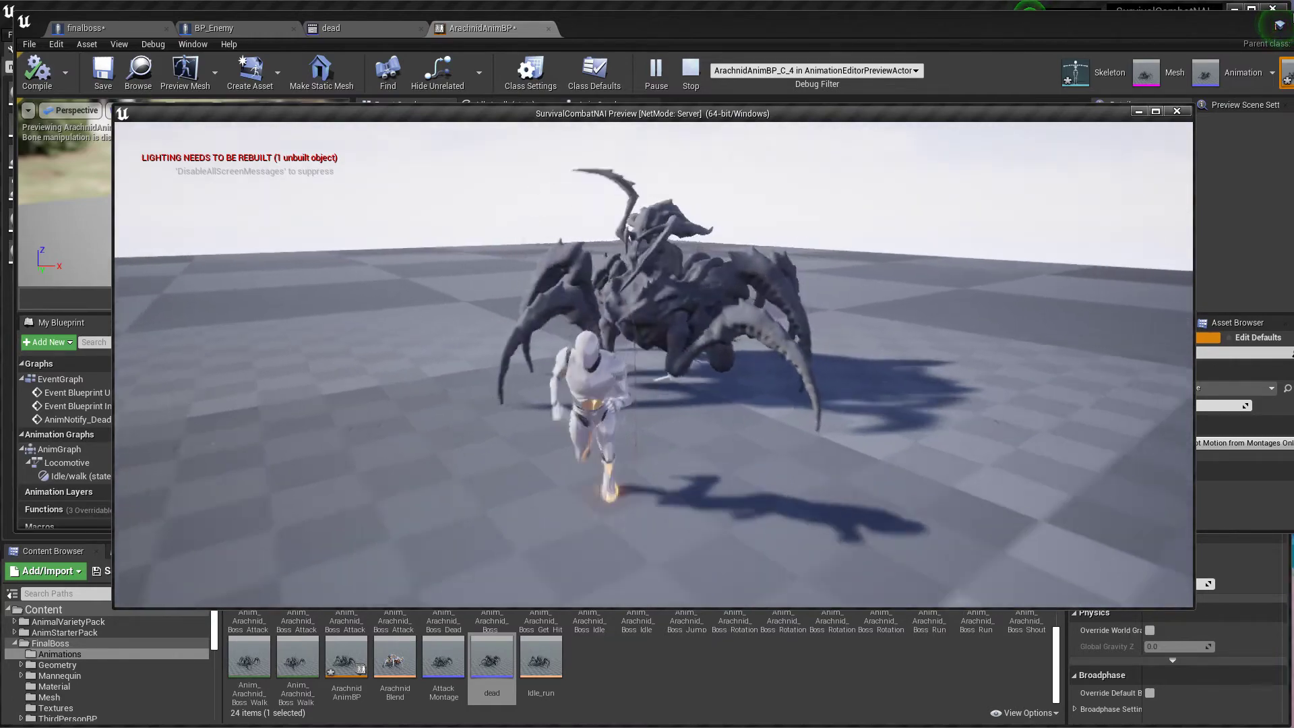
{"action": "key", "text": "d"}
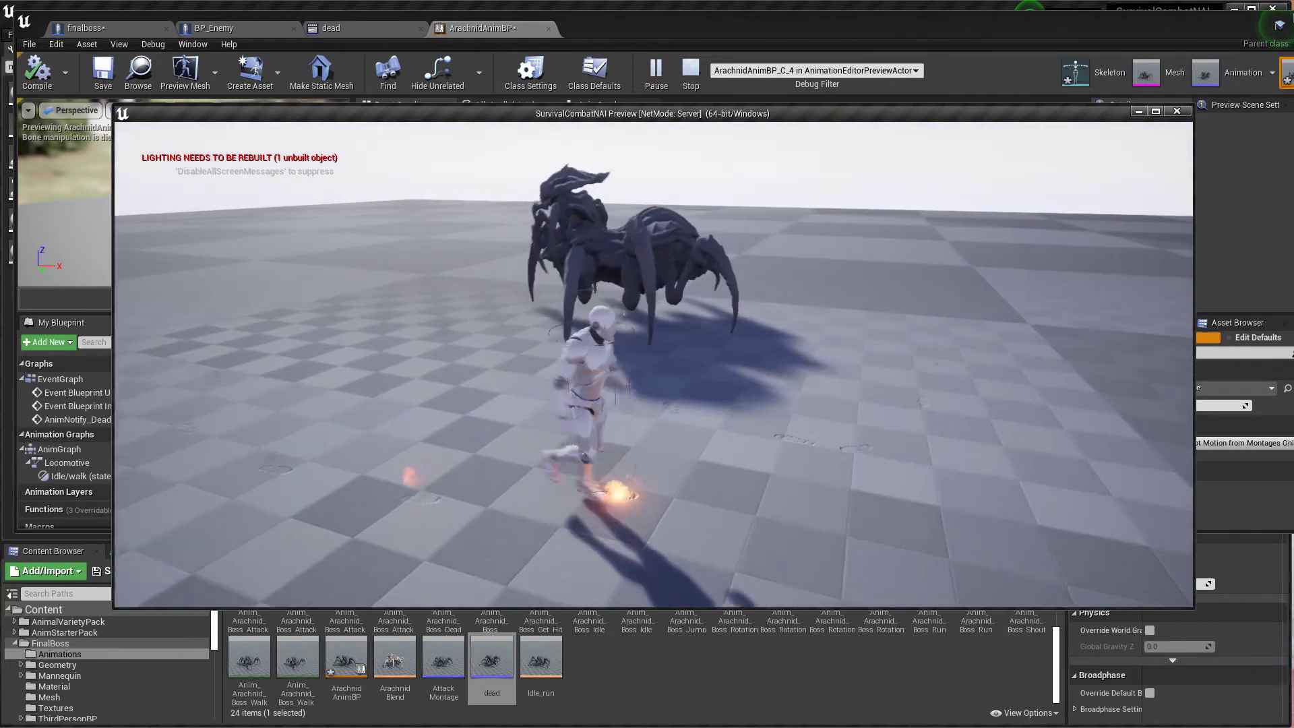
{"action": "key", "text": "s"}
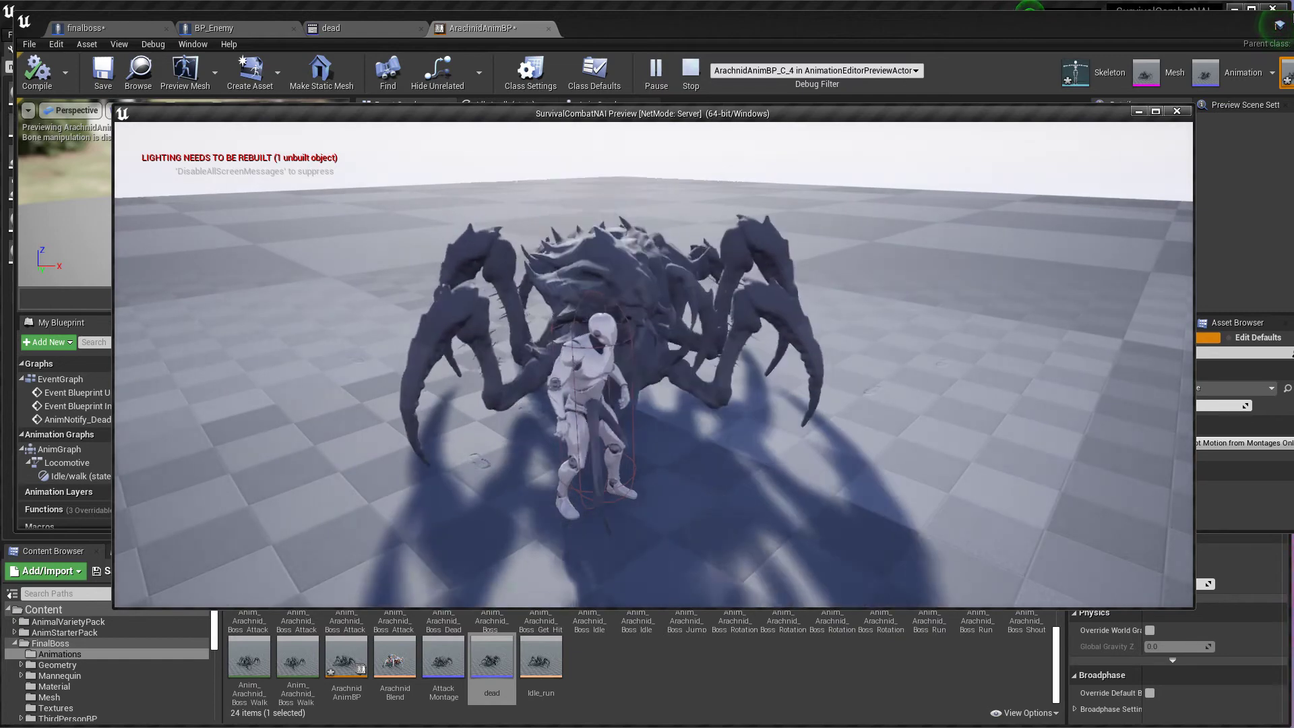
{"action": "key", "text": "Escape"}
Open the finalboss class defaults and bring the Montage Hit 01 and Montage Hit 02 settings into view.
{"action": "left_click", "coordinate": [102, 31]}
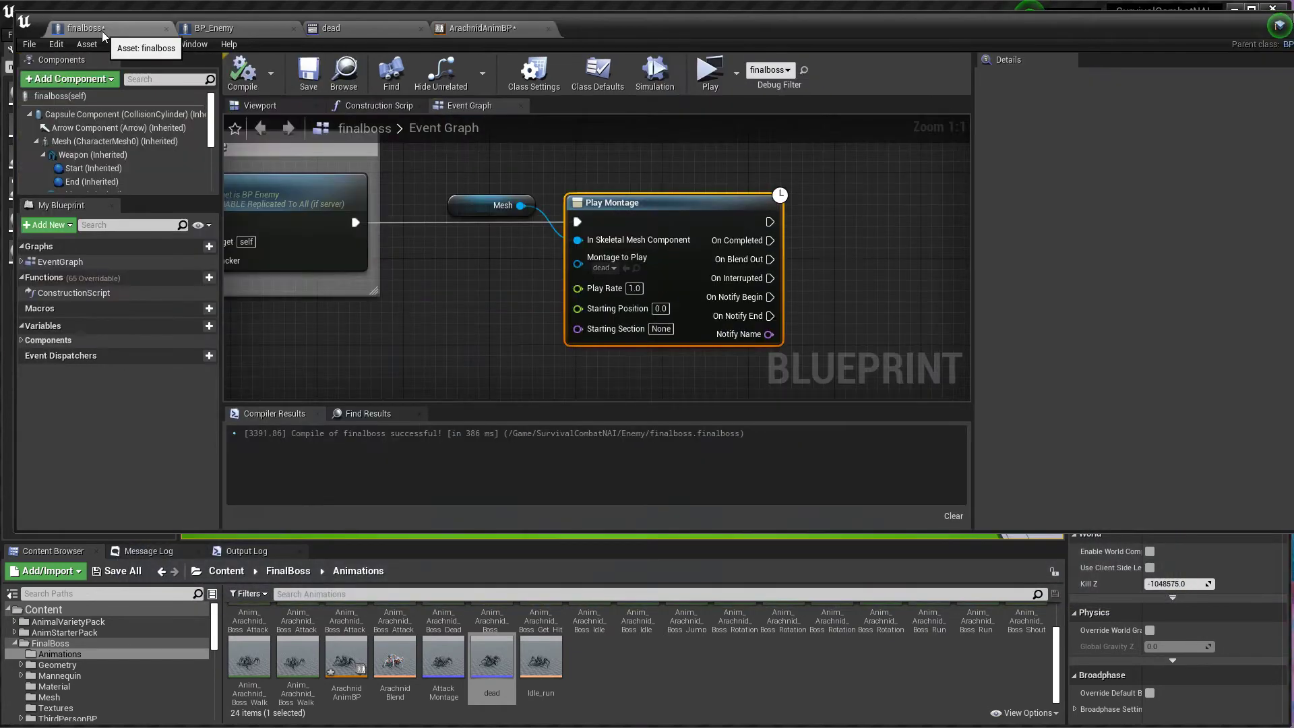
{"action": "left_click_drag", "start_coordinate": [1071, 25], "coordinate": [906, 22]}
{"action": "scroll", "coordinate": [1031, 314], "scroll_direction": "down", "scroll_amount": 8}
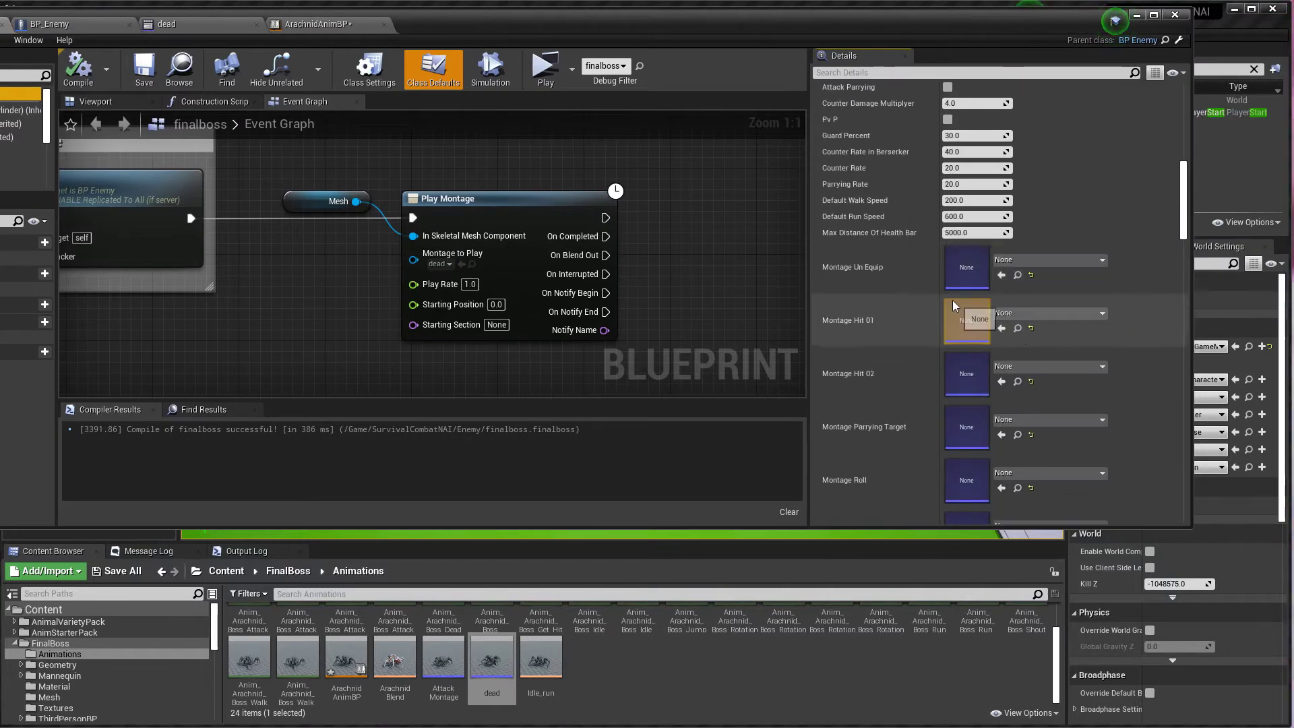
{"action": "scroll", "coordinate": [843, 325], "scroll_direction": "down", "scroll_amount": 5}
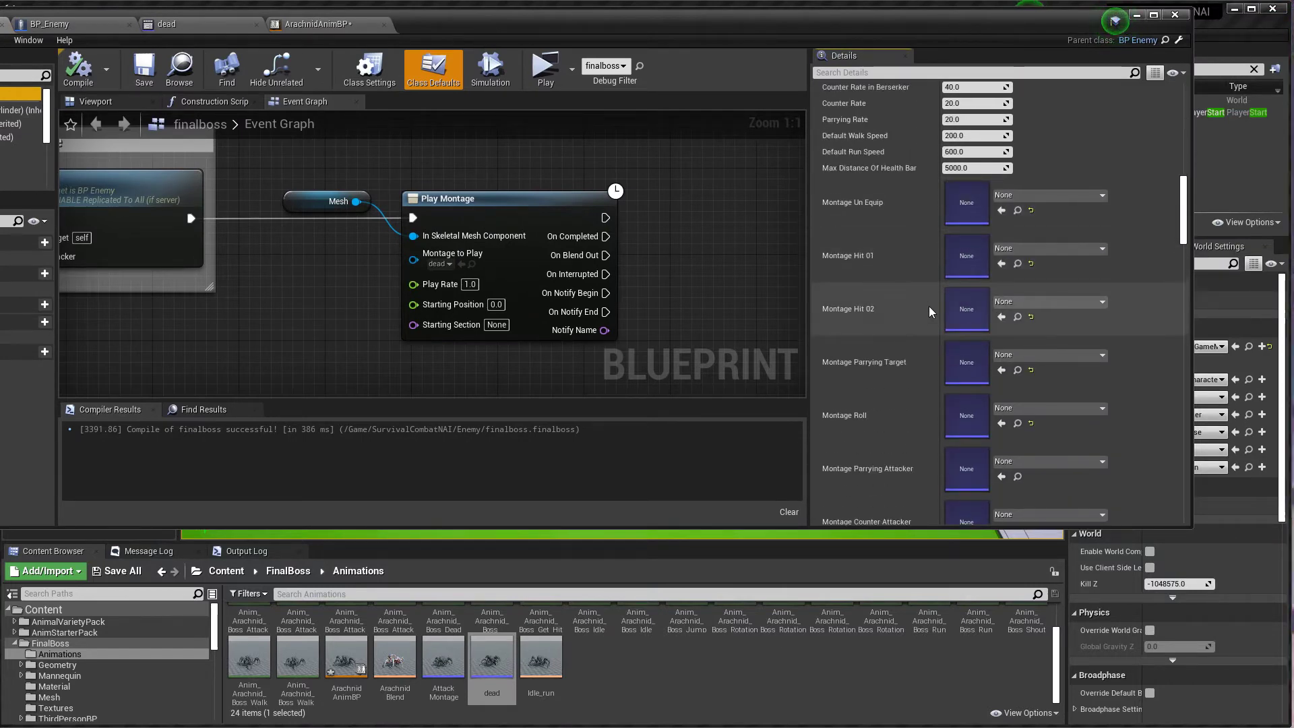
{"action": "scroll", "coordinate": [936, 378], "scroll_direction": "down", "scroll_amount": 4}
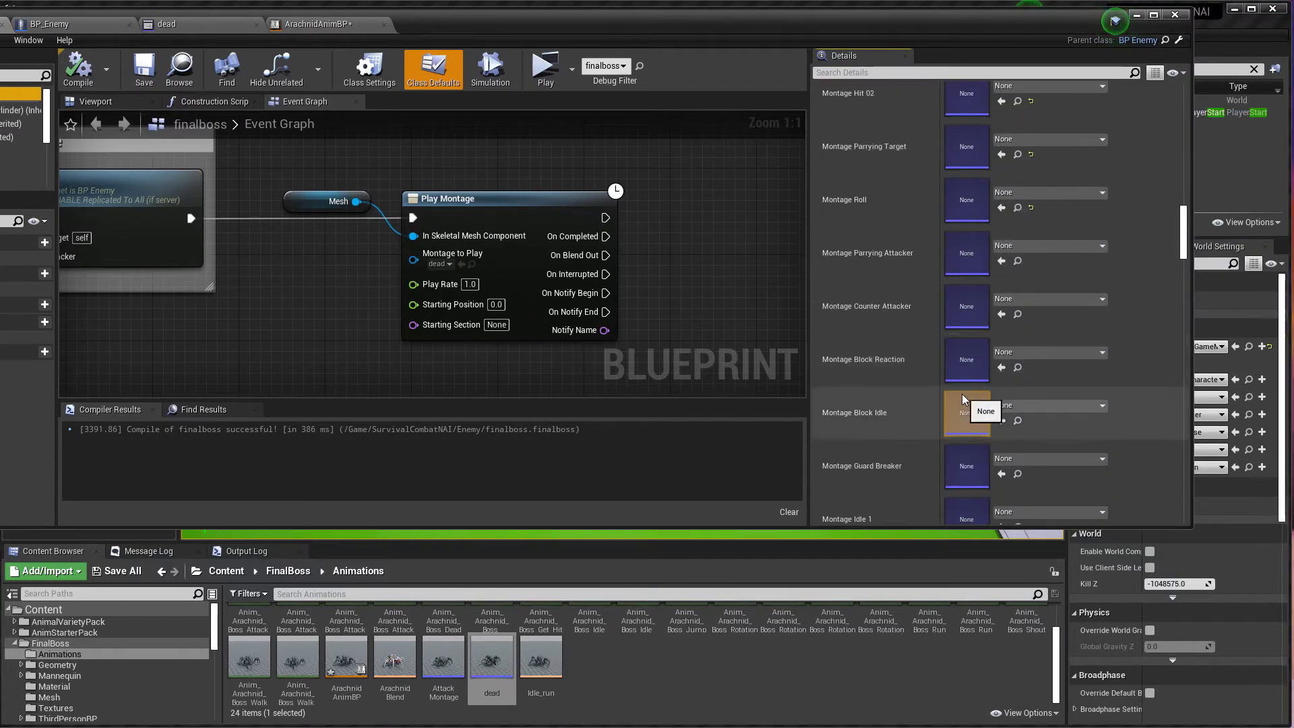
{"action": "scroll", "coordinate": [946, 389], "scroll_direction": "up", "scroll_amount": 6}
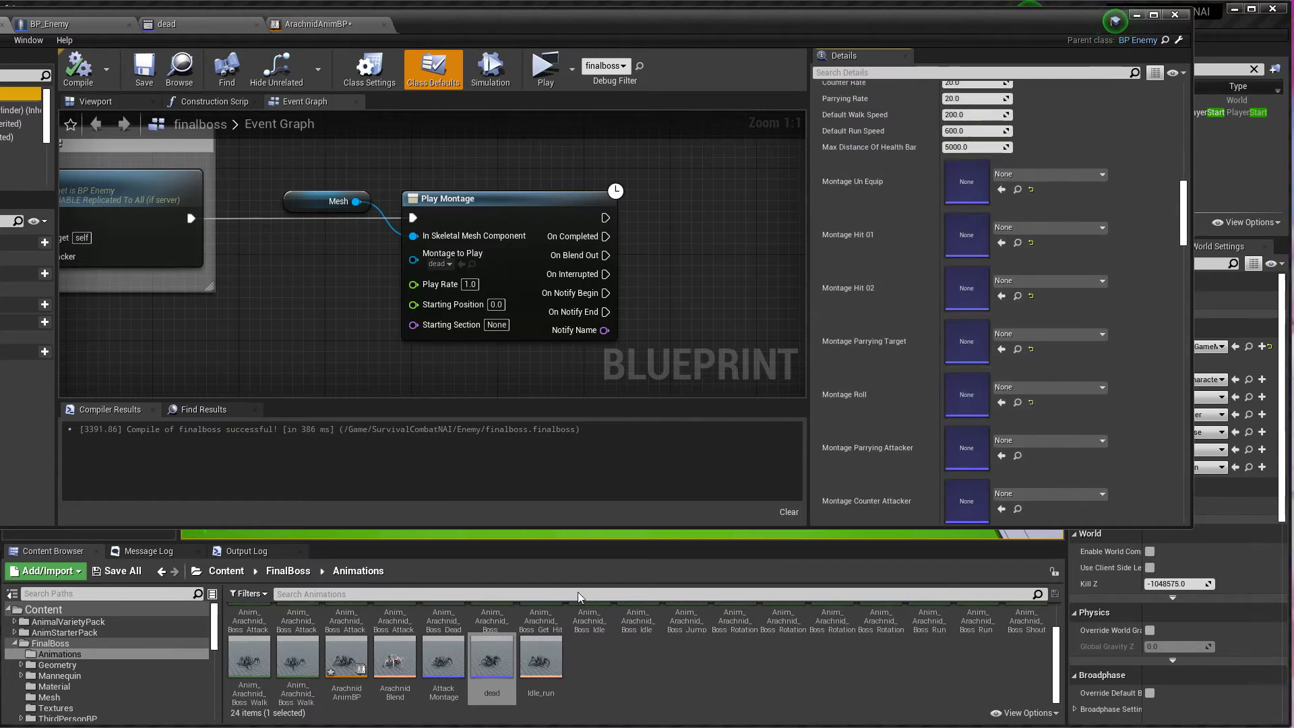
Duplicate the dead montage as hit, and duplicate hit as hit1.
{"action": "scroll", "coordinate": [513, 655], "scroll_direction": "up", "scroll_amount": 1}
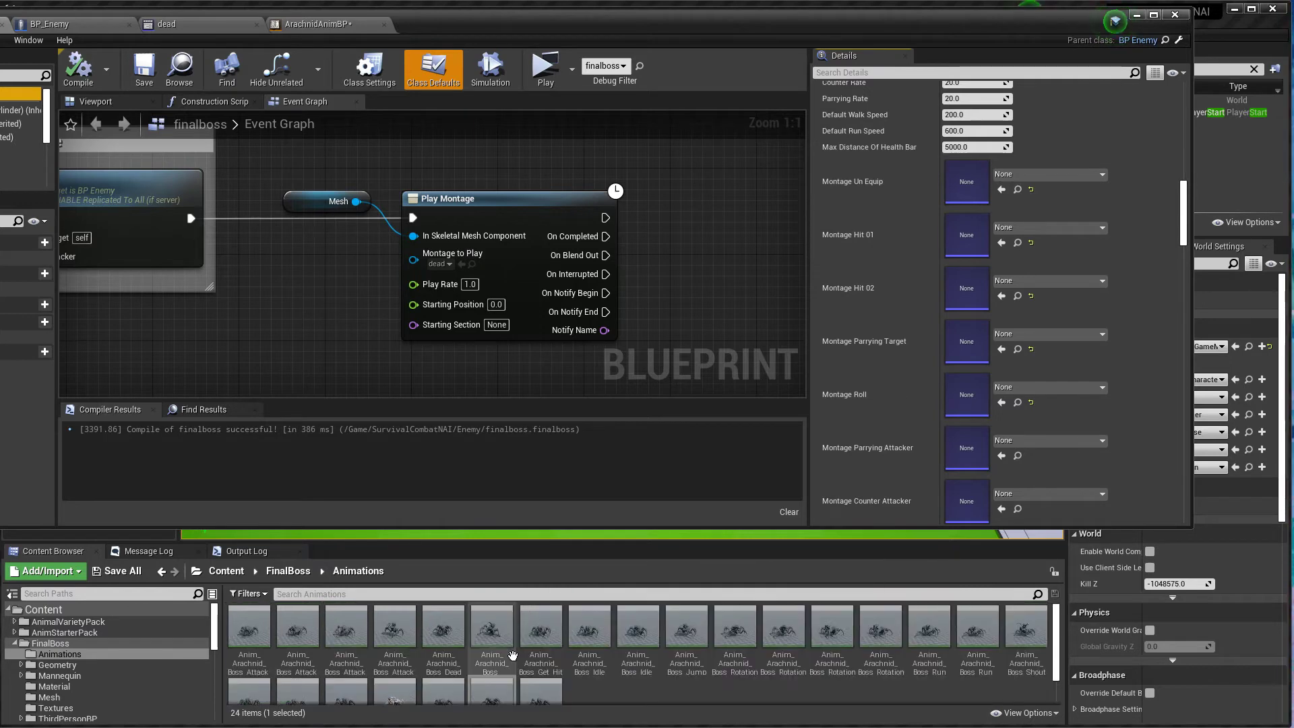
{"action": "scroll", "coordinate": [513, 654], "scroll_direction": "down", "scroll_amount": 1}
{"action": "right_click", "coordinate": [495, 663]}
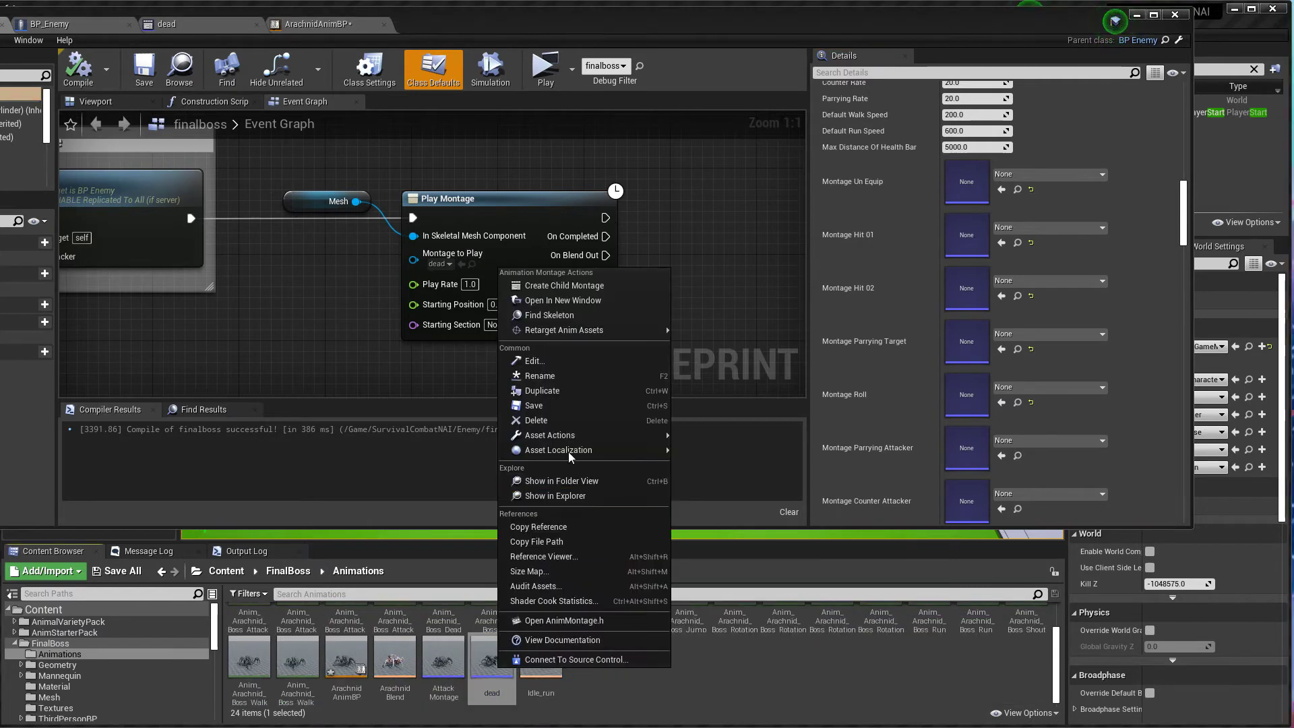
{"action": "left_click", "coordinate": [557, 386]}
{"action": "type", "text": "hit"}
{"action": "key", "text": "Return"}
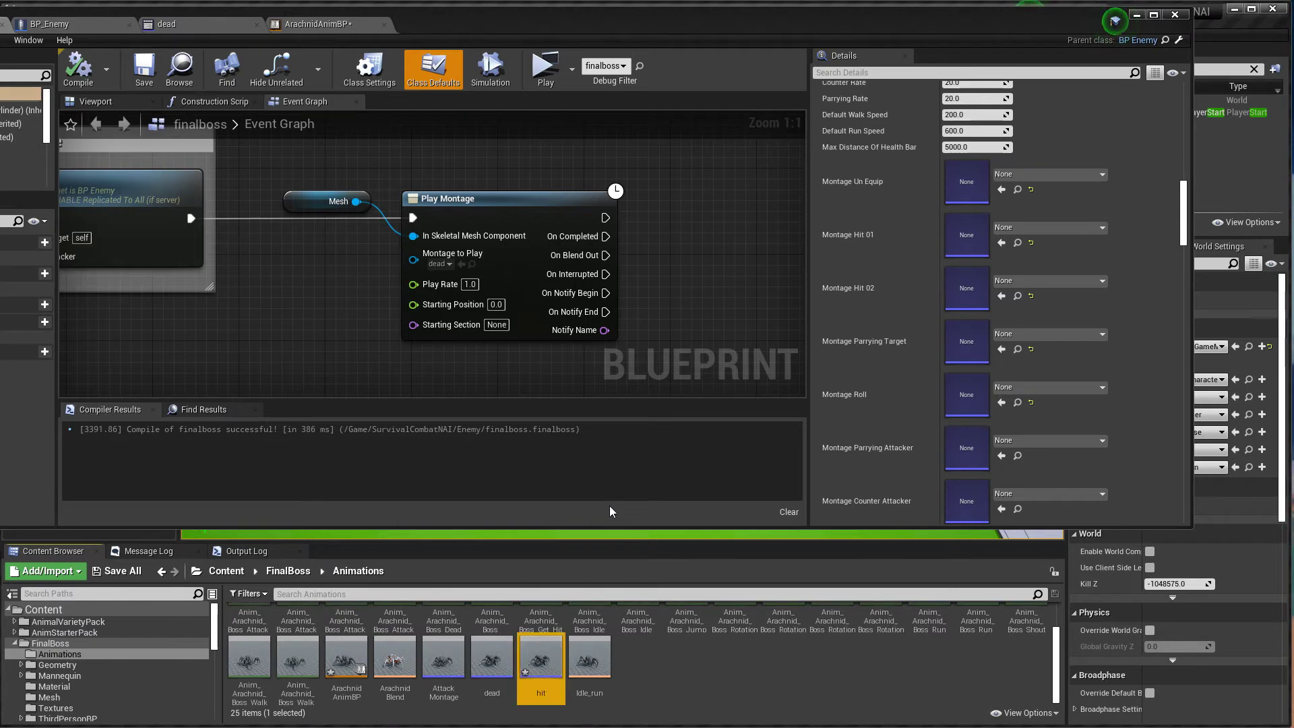
{"action": "right_click", "coordinate": [541, 655]}
{"action": "left_click", "coordinate": [589, 381]}
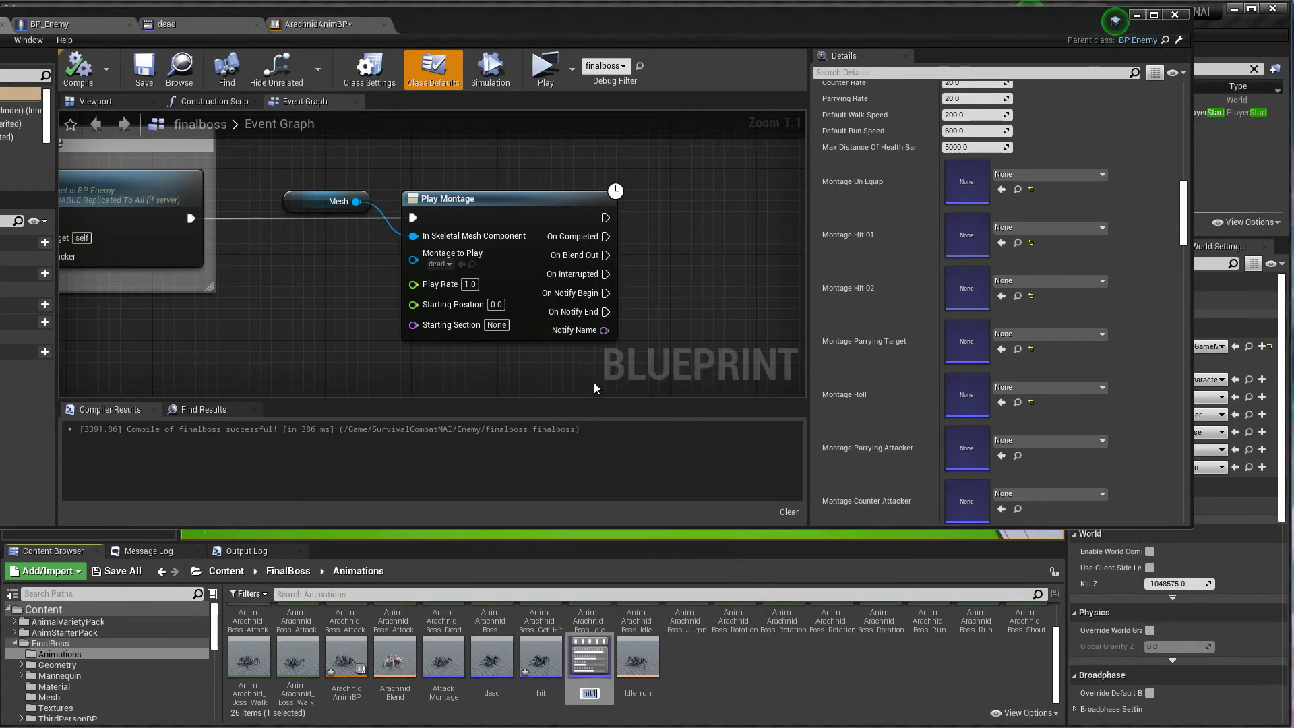
{"action": "key", "text": "Return"}
Assign hit1 to Montage Hit 02 and hit to Montage Hit 01 in the finalboss class defaults.
{"action": "left_click_drag", "start_coordinate": [589, 657], "coordinate": [810, 496]}
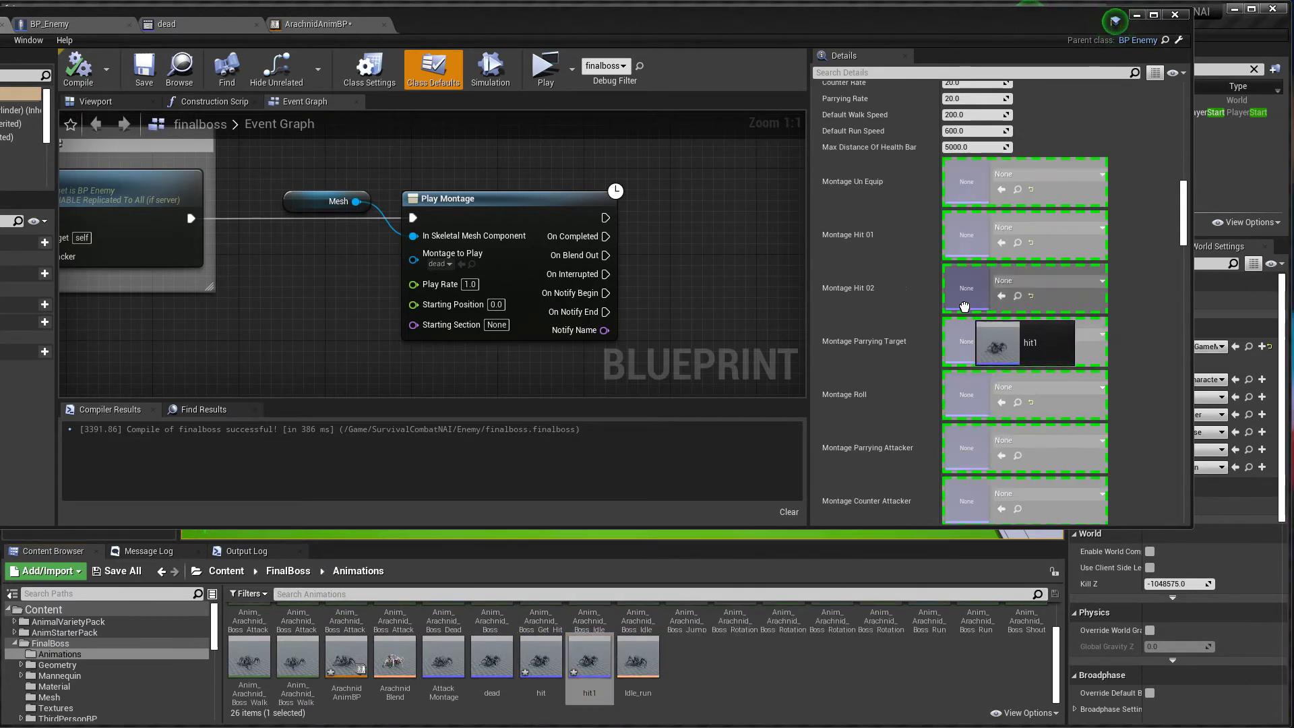
{"action": "left_click_drag", "start_coordinate": [967, 296], "coordinate": [967, 297]}
{"action": "left_click_drag", "start_coordinate": [578, 593], "coordinate": [966, 235]}
Replace the death animation in the hit montage with Anim_Arachnid_Boss_Get_Hit and save the montage.
{"action": "double_click", "coordinate": [540, 661]}
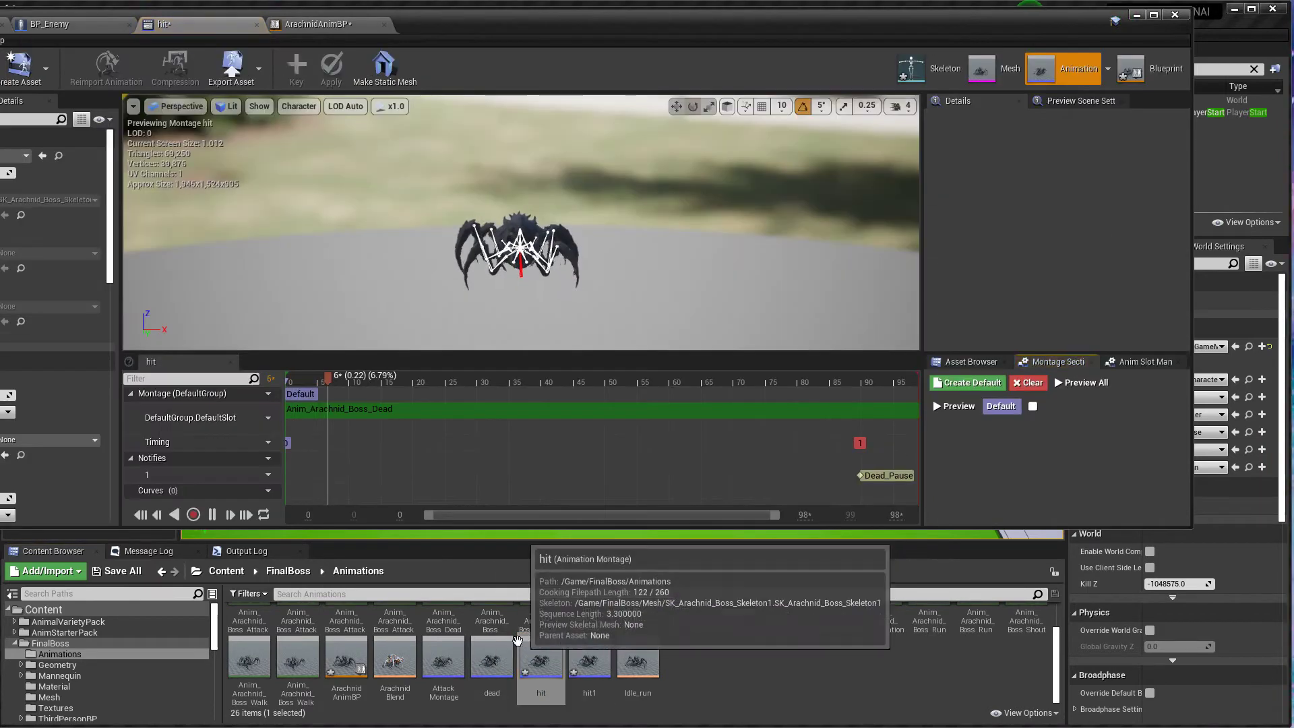
{"action": "key", "text": "Delete"}
{"action": "scroll", "coordinate": [485, 656], "scroll_direction": "up", "scroll_amount": 1}
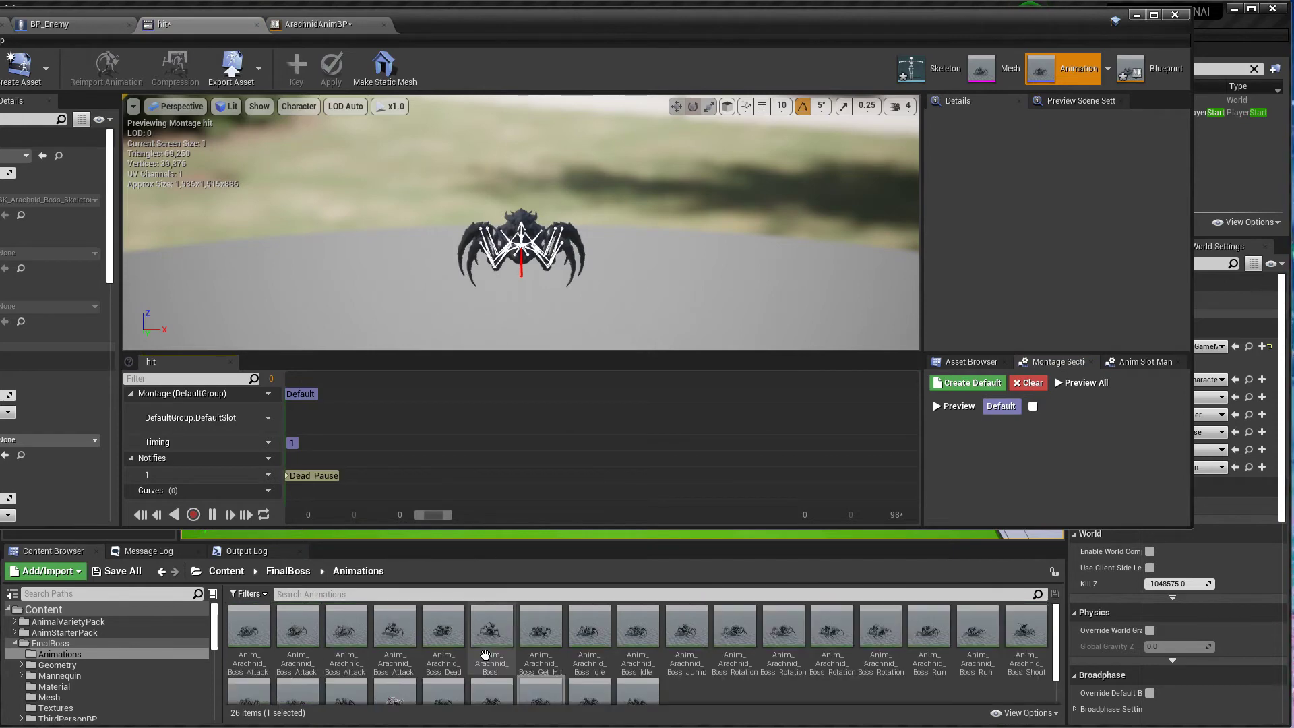
{"action": "left_click_drag", "start_coordinate": [540, 629], "coordinate": [396, 415]}
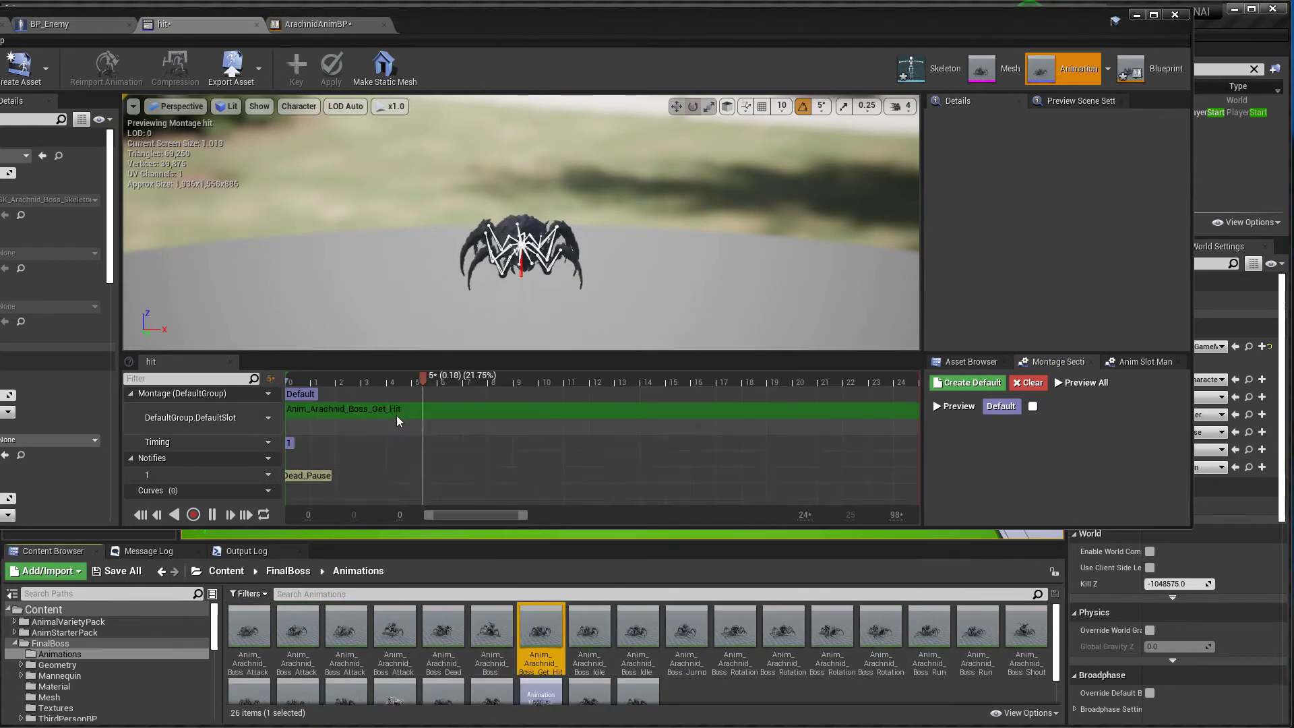
{"action": "left_click_drag", "start_coordinate": [49, 8], "coordinate": [235, 13]}
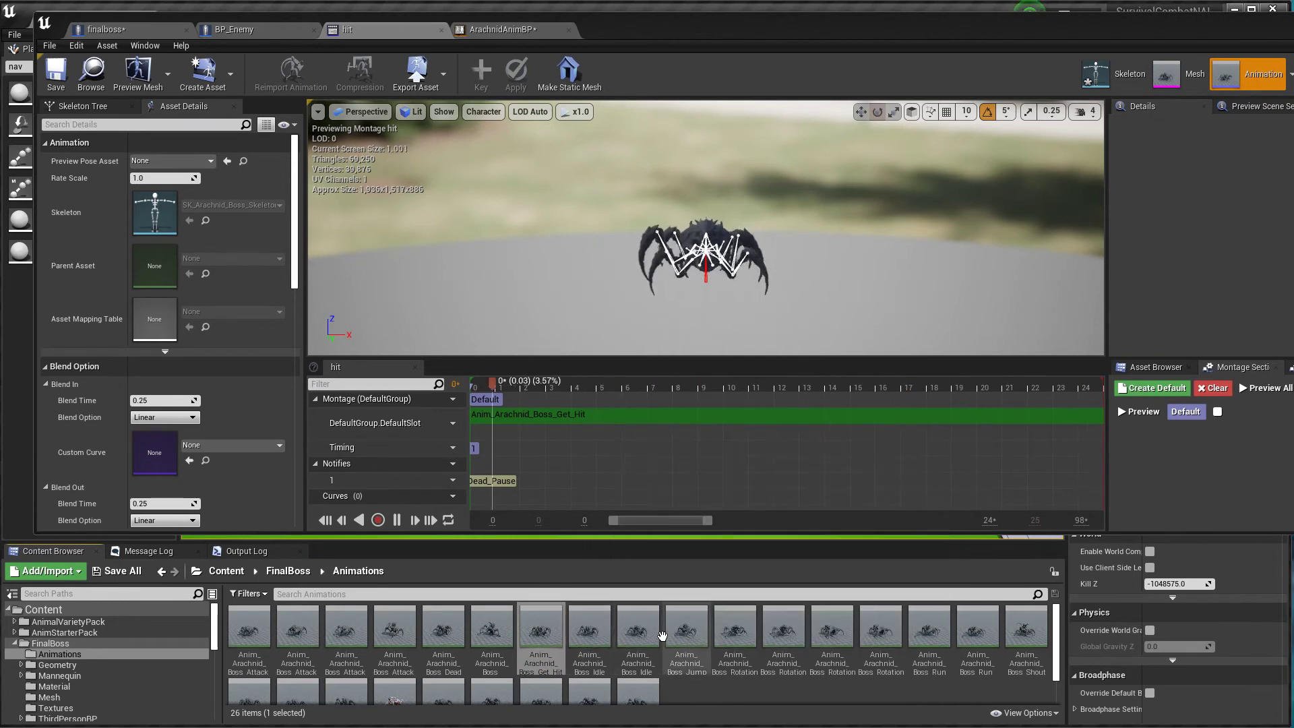
Swap the death animation in the hit1 montage for Anim_Arachnid_Boss_Get_Hit and save it.
{"action": "scroll", "coordinate": [344, 637], "scroll_direction": "down", "scroll_amount": 2}
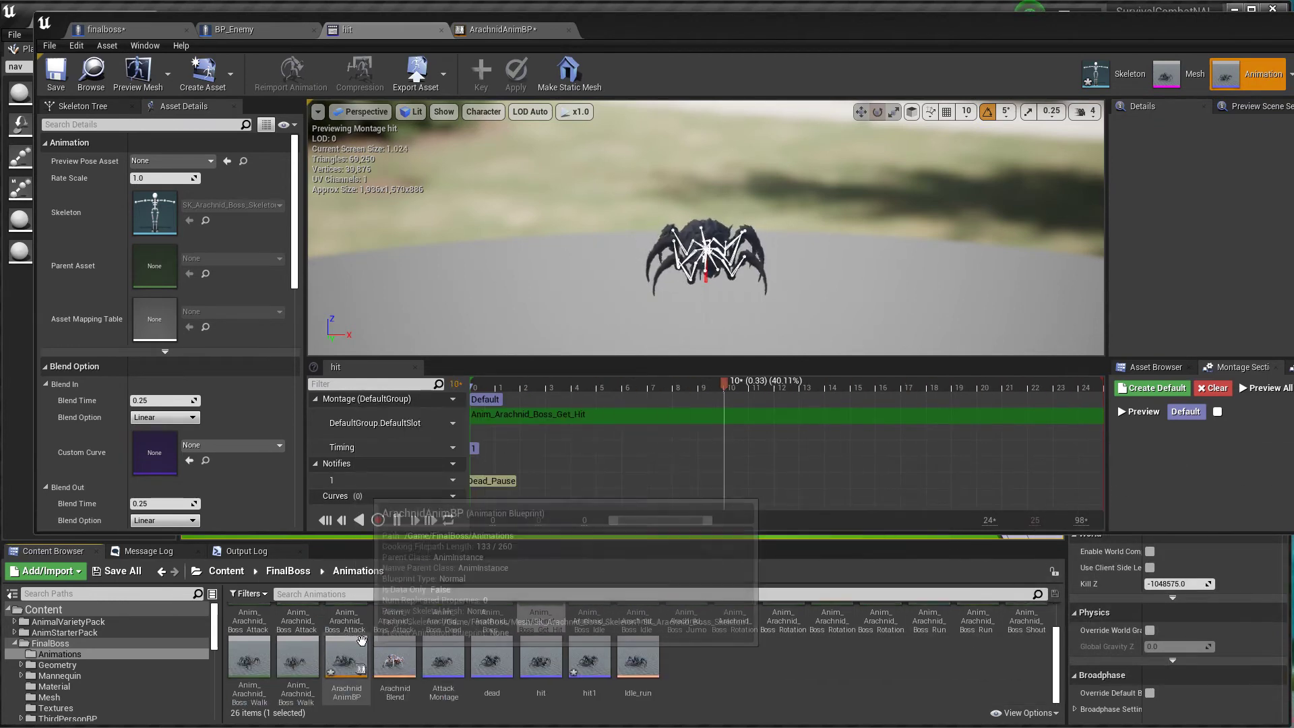
{"action": "double_click", "coordinate": [585, 660]}
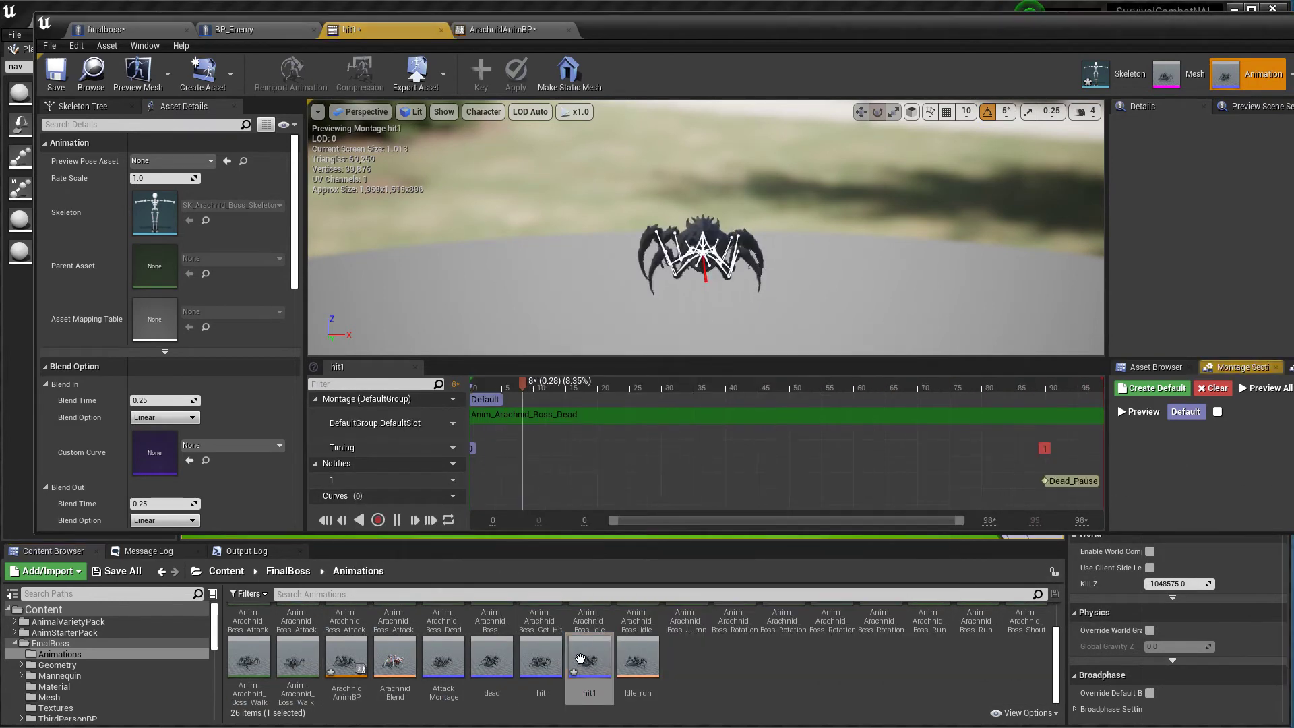
{"action": "left_click_drag", "start_coordinate": [540, 653], "coordinate": [543, 415]}
{"action": "left_click", "coordinate": [543, 414]}
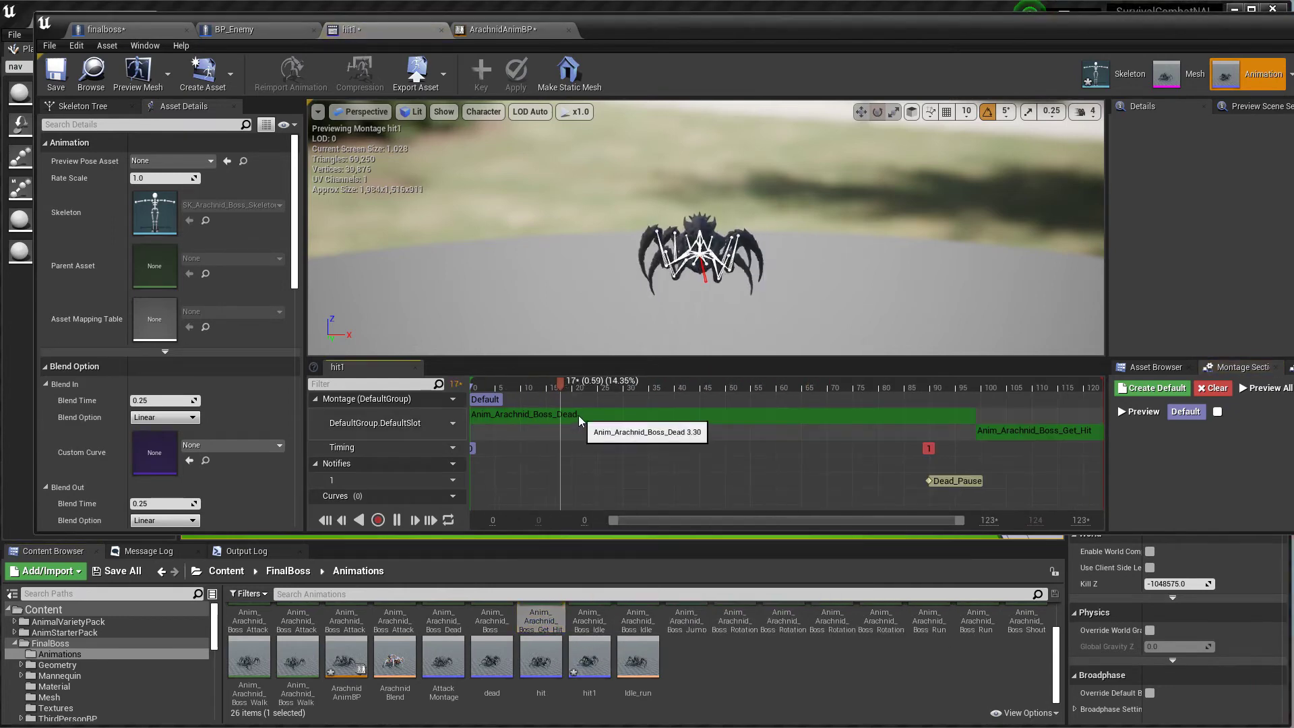
{"action": "key", "text": "Delete"}
{"action": "left_click", "coordinate": [58, 79]}
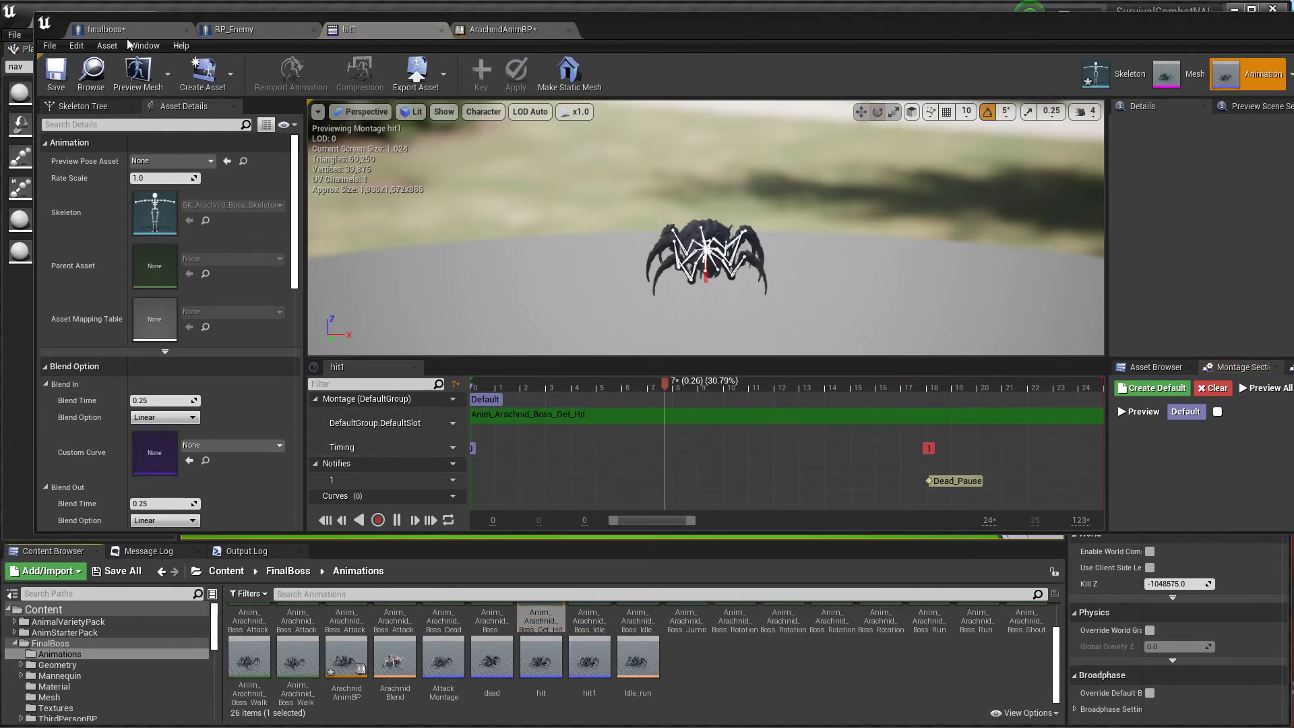
Compile finalboss and check its montage slots from Montage Un Equip through Montage Attack 5.
{"action": "left_click", "coordinate": [106, 29]}
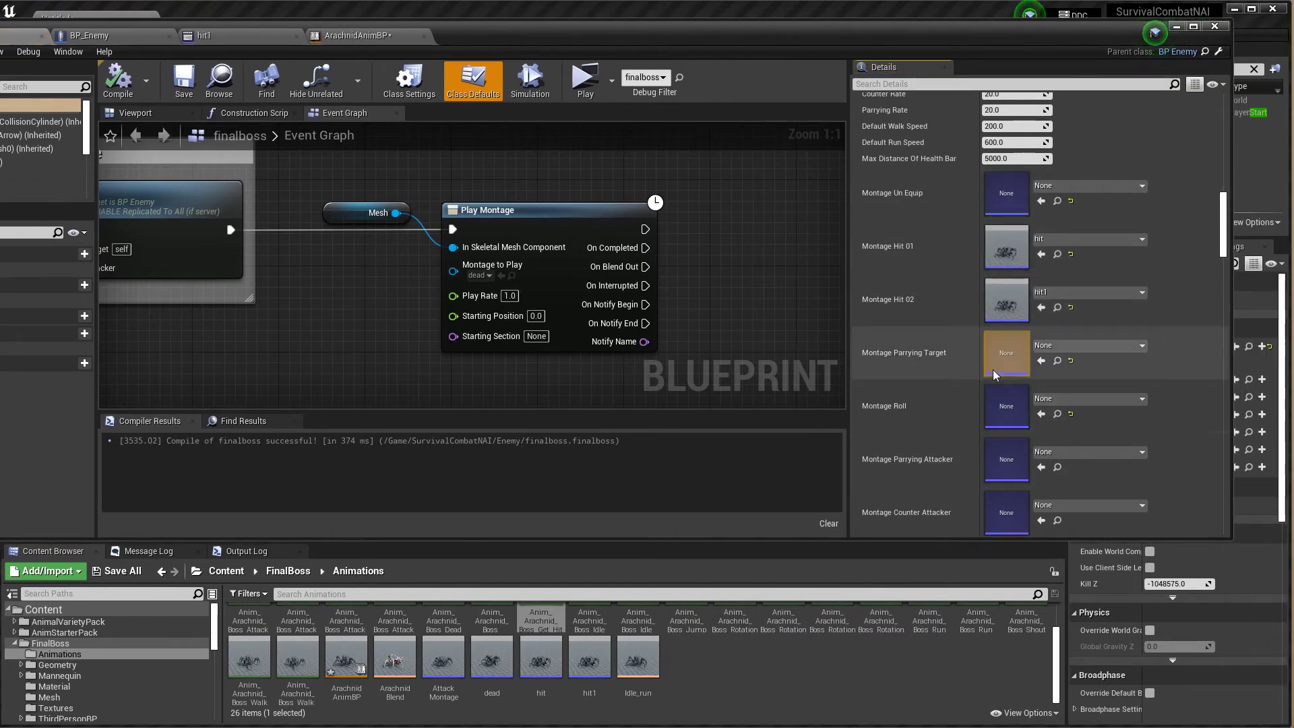
{"action": "scroll", "coordinate": [989, 364], "scroll_direction": "down", "scroll_amount": 3}
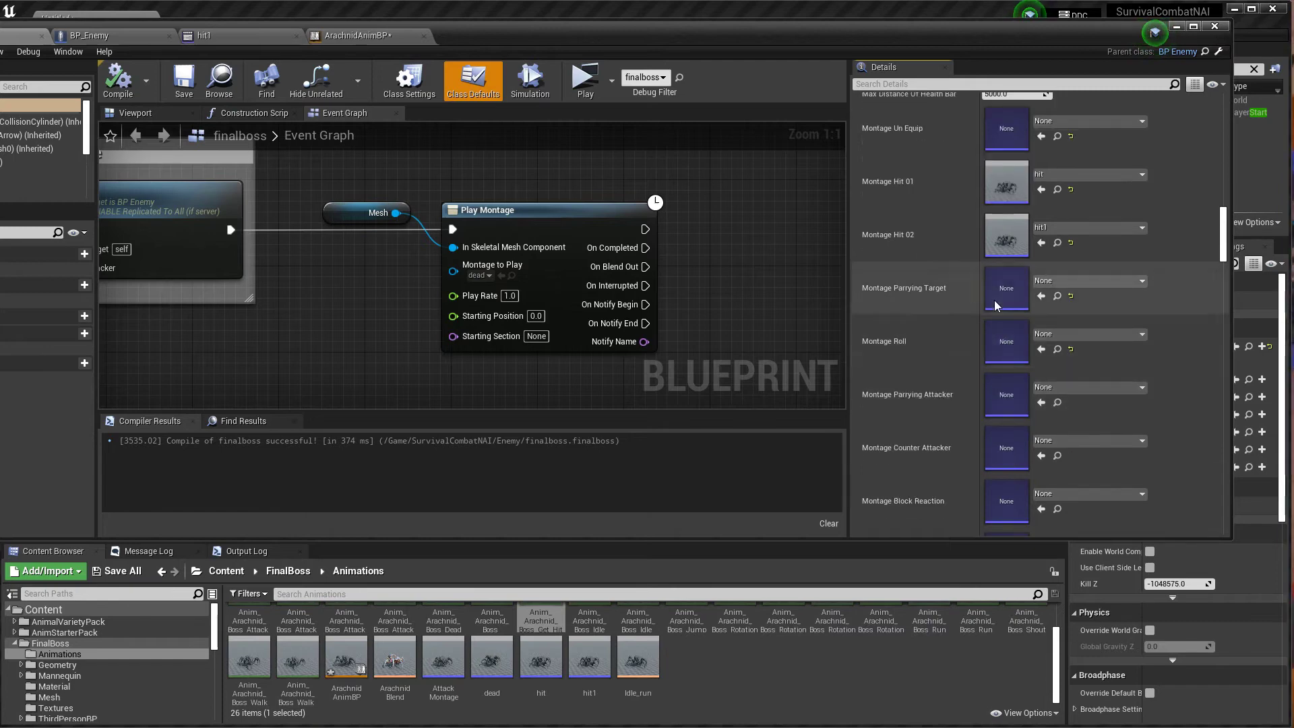
{"action": "scroll", "coordinate": [998, 329], "scroll_direction": "down", "scroll_amount": 8}
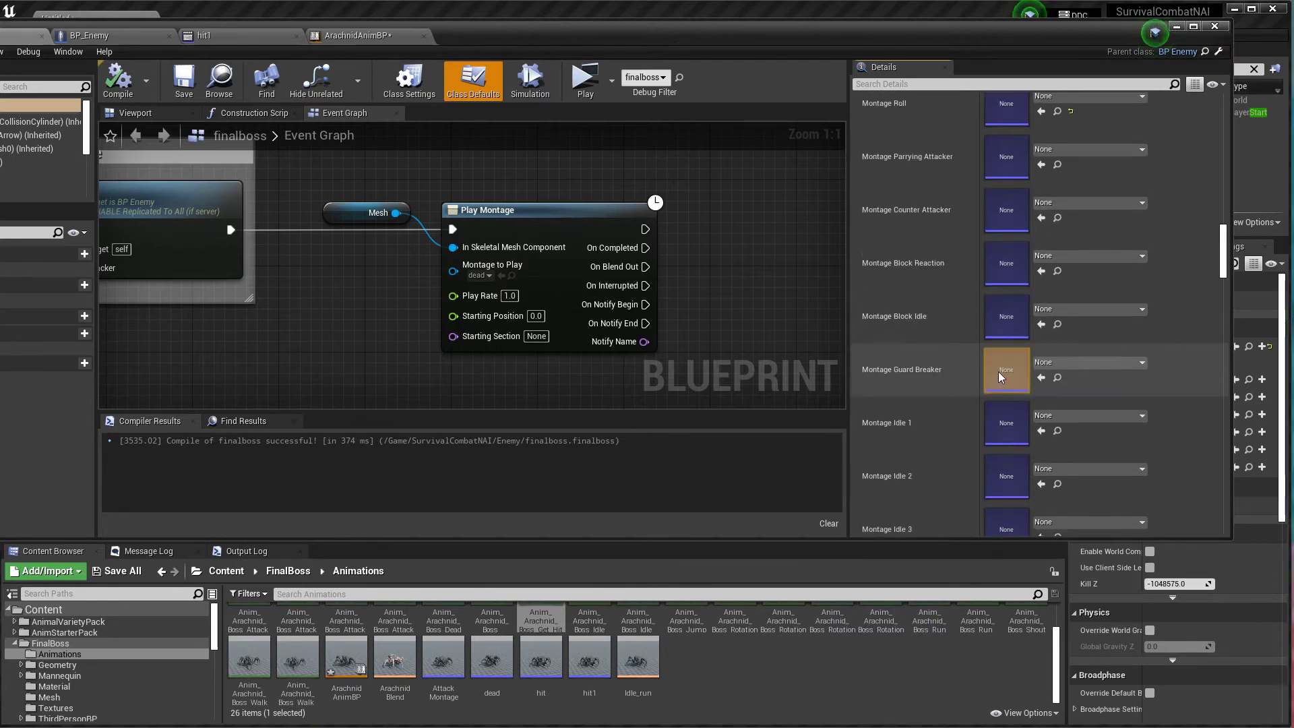
{"action": "scroll", "coordinate": [1000, 375], "scroll_direction": "up", "scroll_amount": 3}
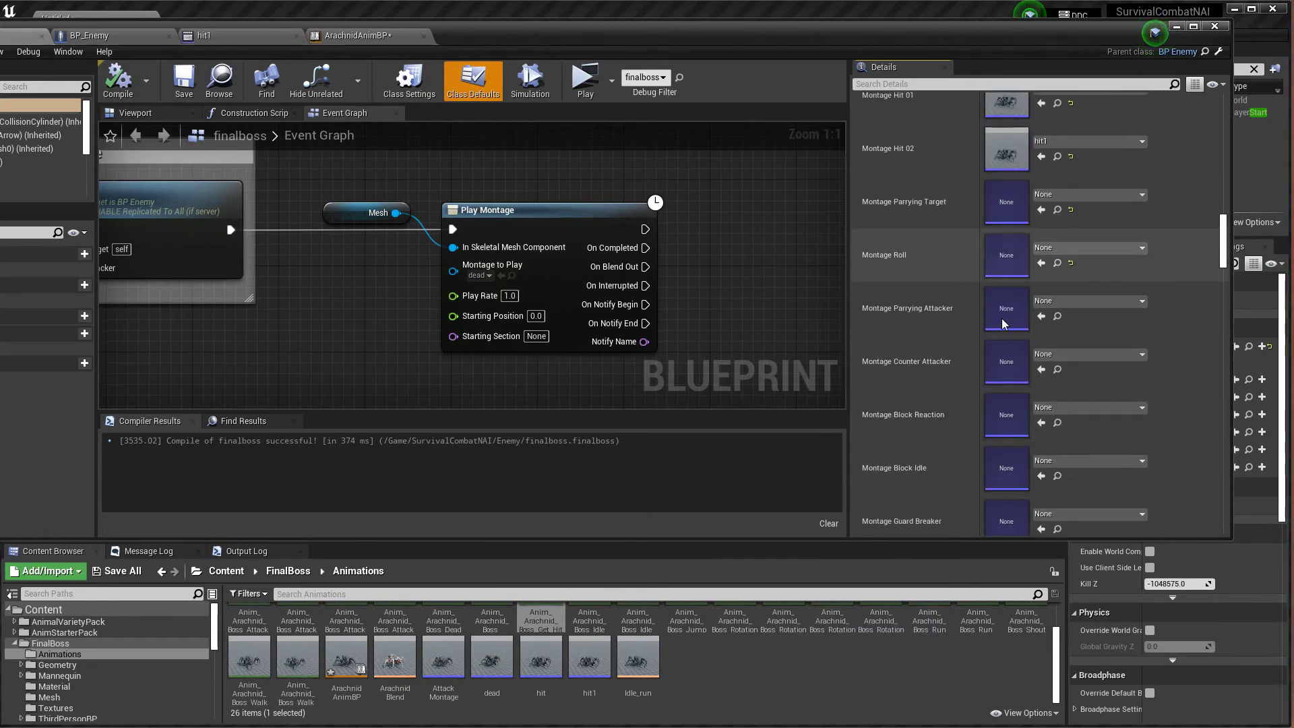
{"action": "scroll", "coordinate": [1000, 394], "scroll_direction": "up", "scroll_amount": 6}
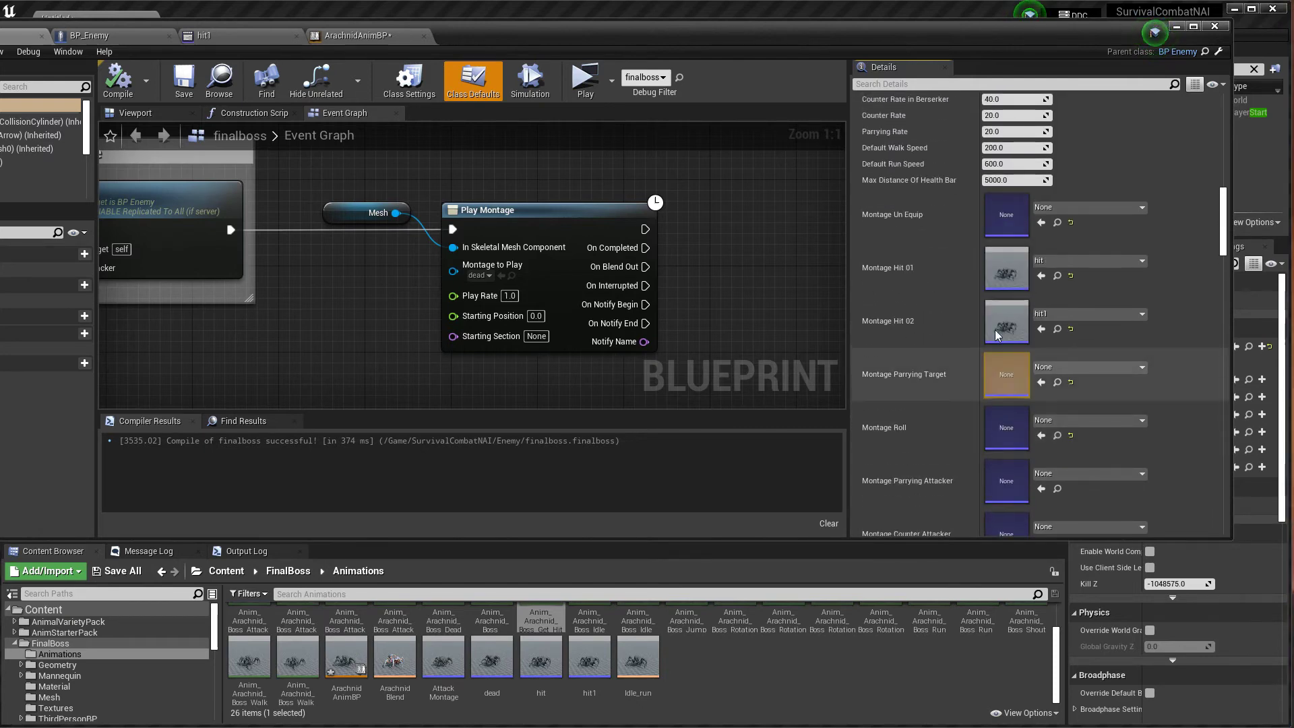
{"action": "scroll", "coordinate": [985, 374], "scroll_direction": "down", "scroll_amount": 8}
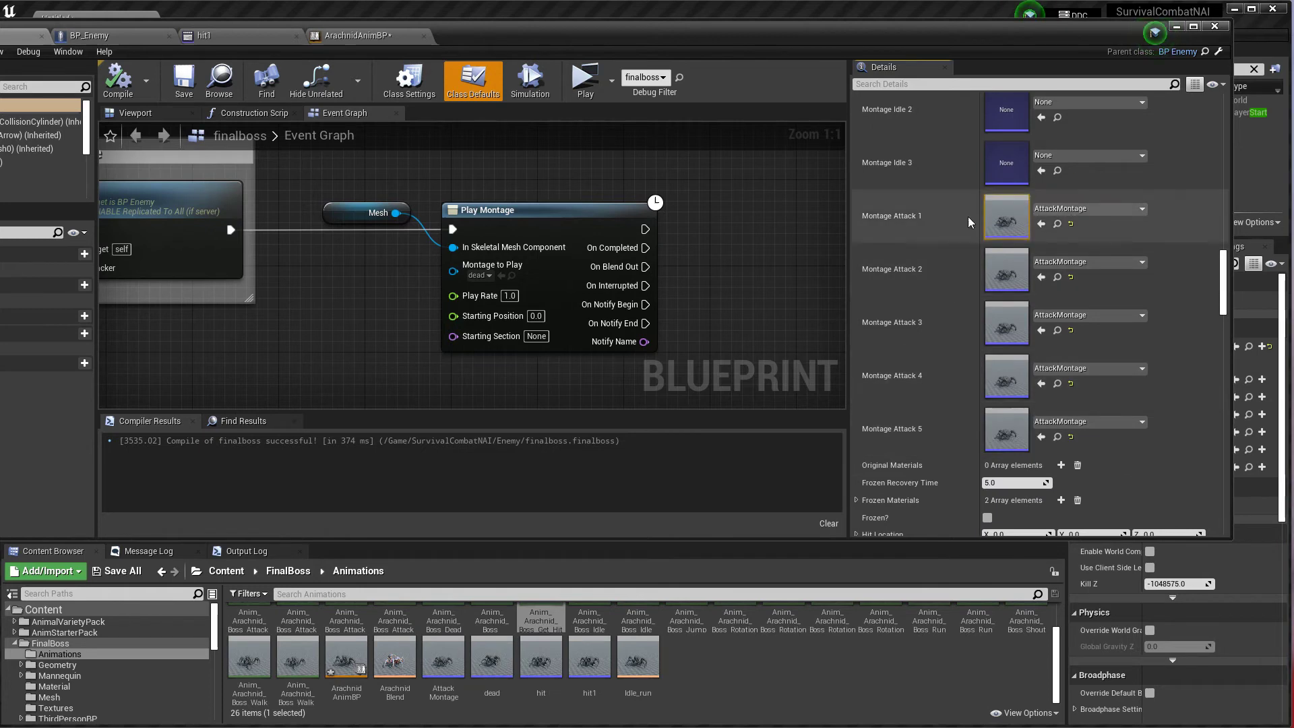
Playtest the level and fight the arachnid boss to check its hit reaction, and end the session.
{"action": "scroll", "coordinate": [998, 380], "scroll_direction": "down", "scroll_amount": 4}
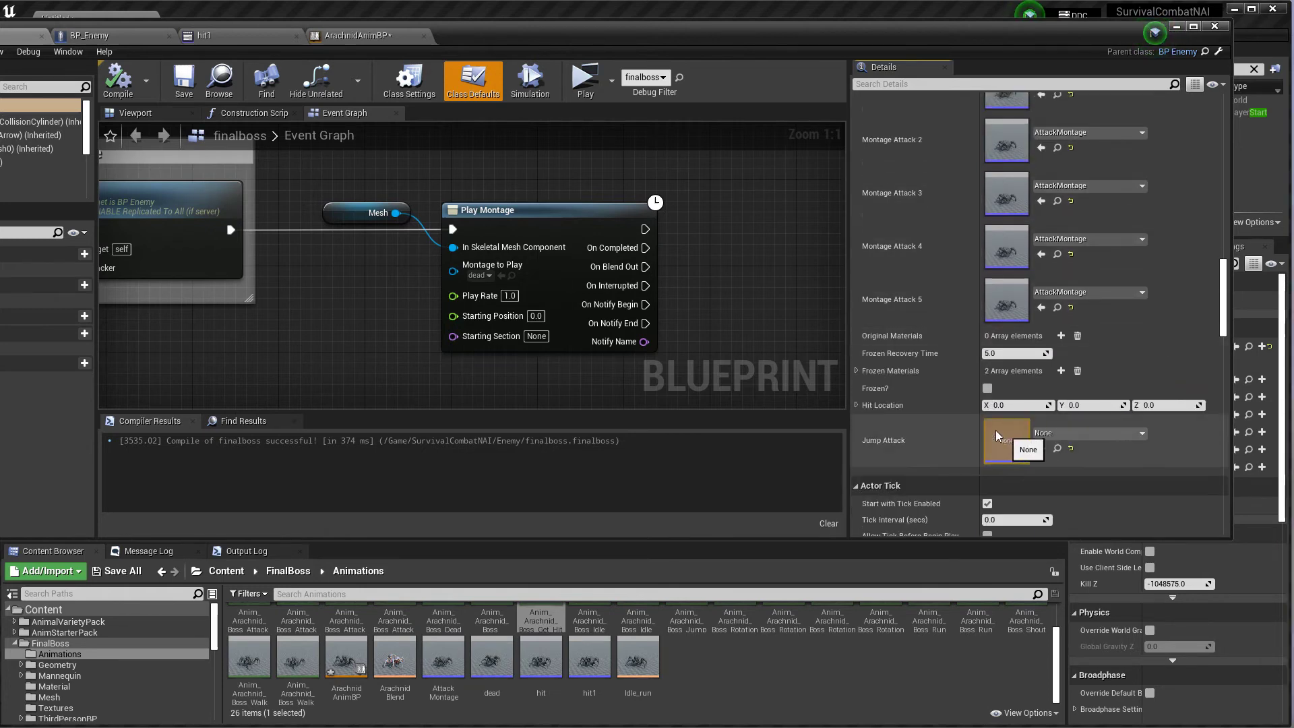
{"action": "left_click_drag", "start_coordinate": [533, 36], "coordinate": [673, 48]}
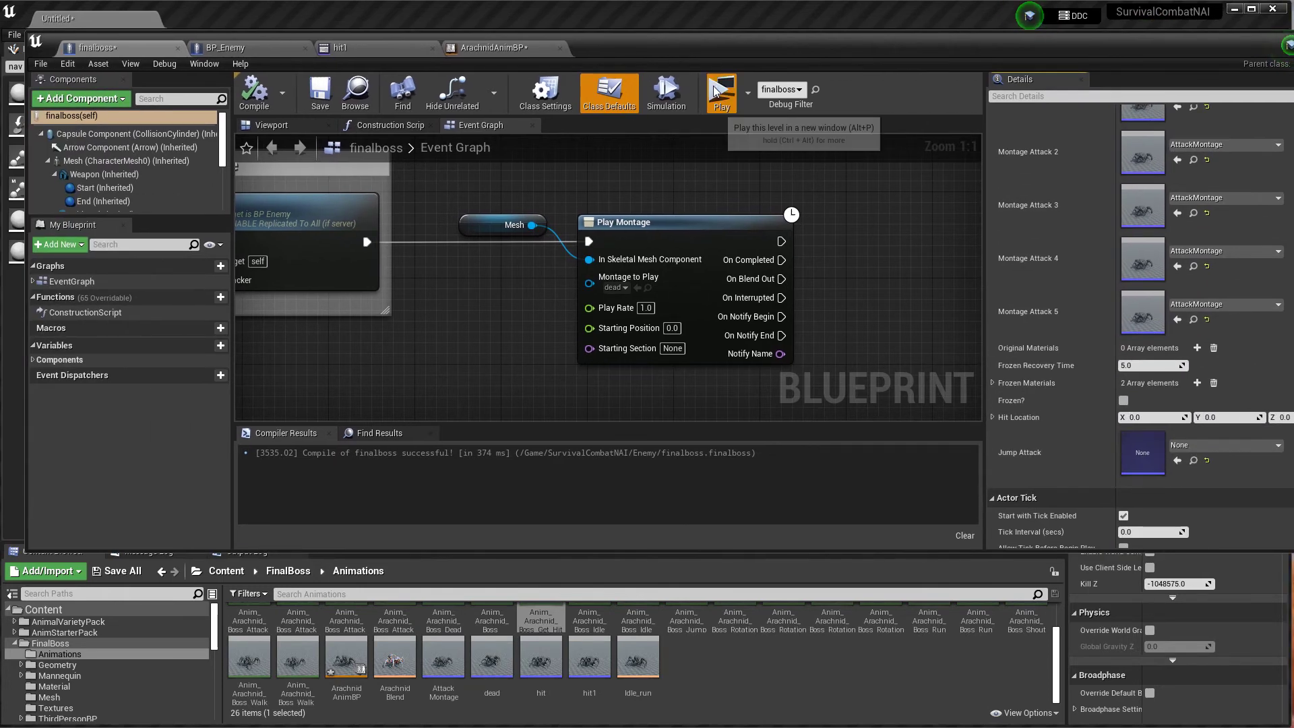
{"action": "left_click", "coordinate": [718, 93]}
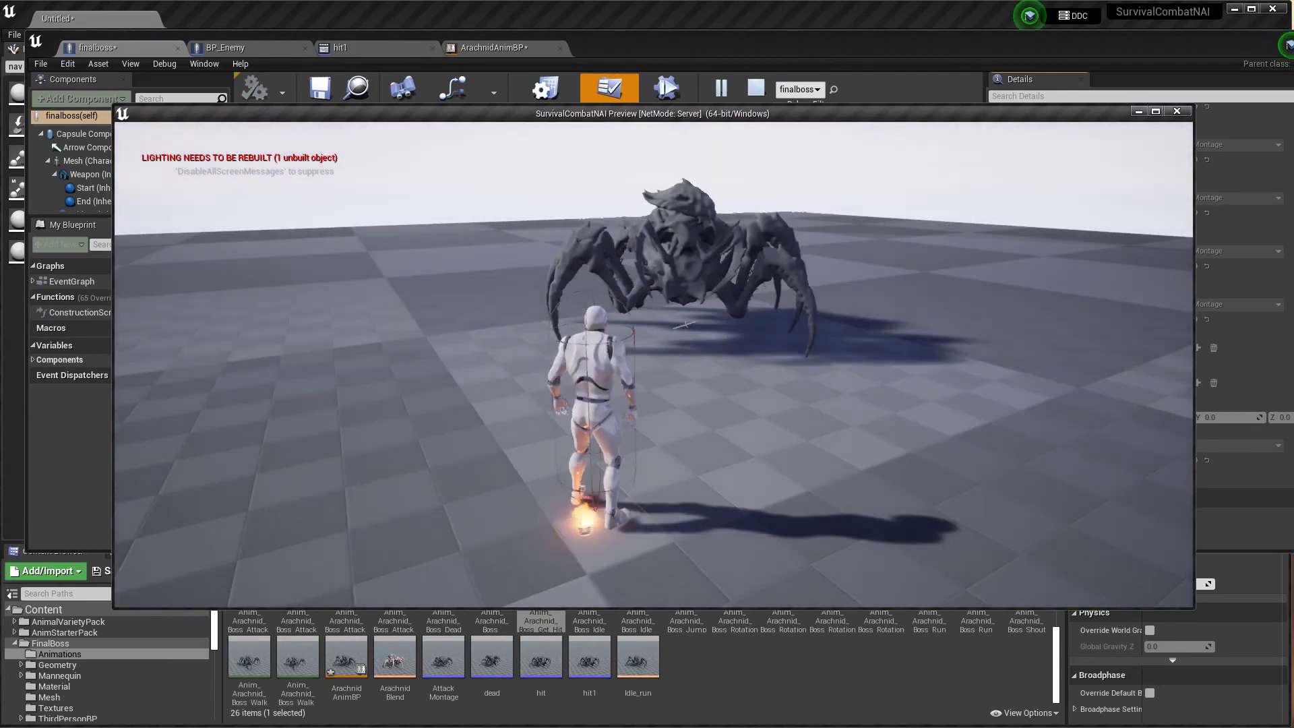
{"action": "key", "text": "d"}
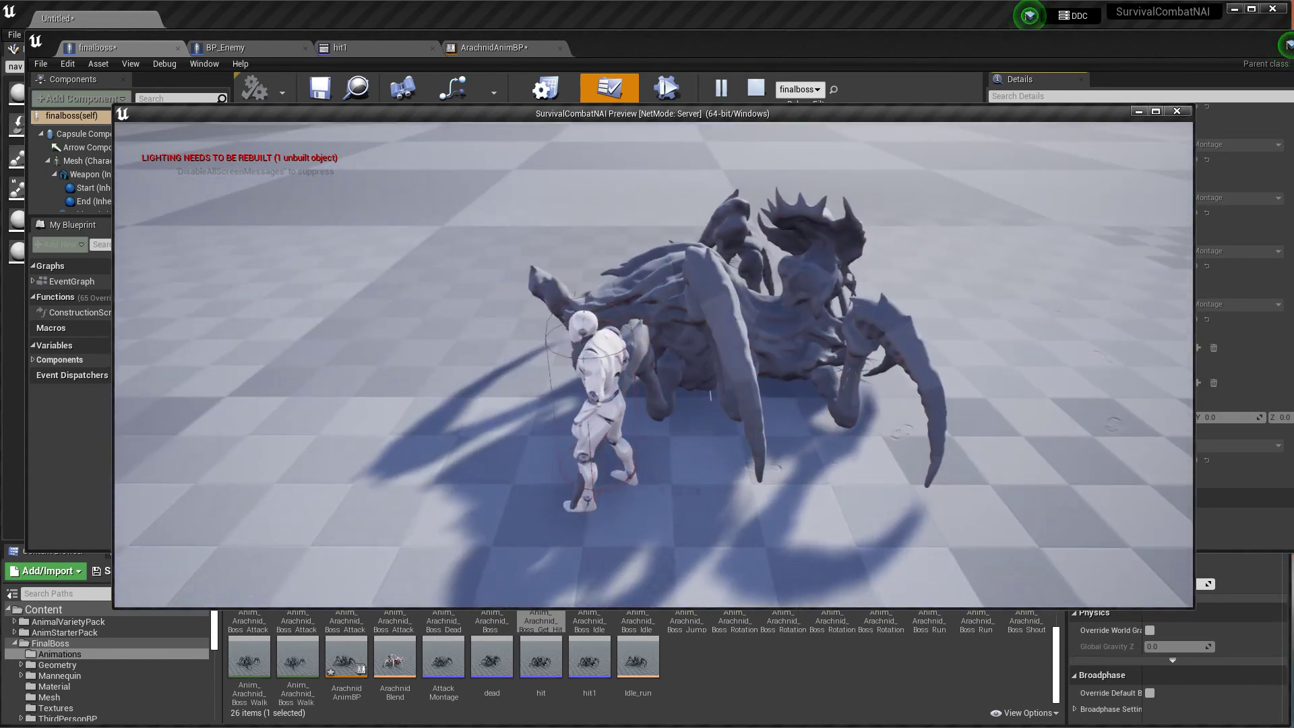
{"action": "key", "text": "Escape"}
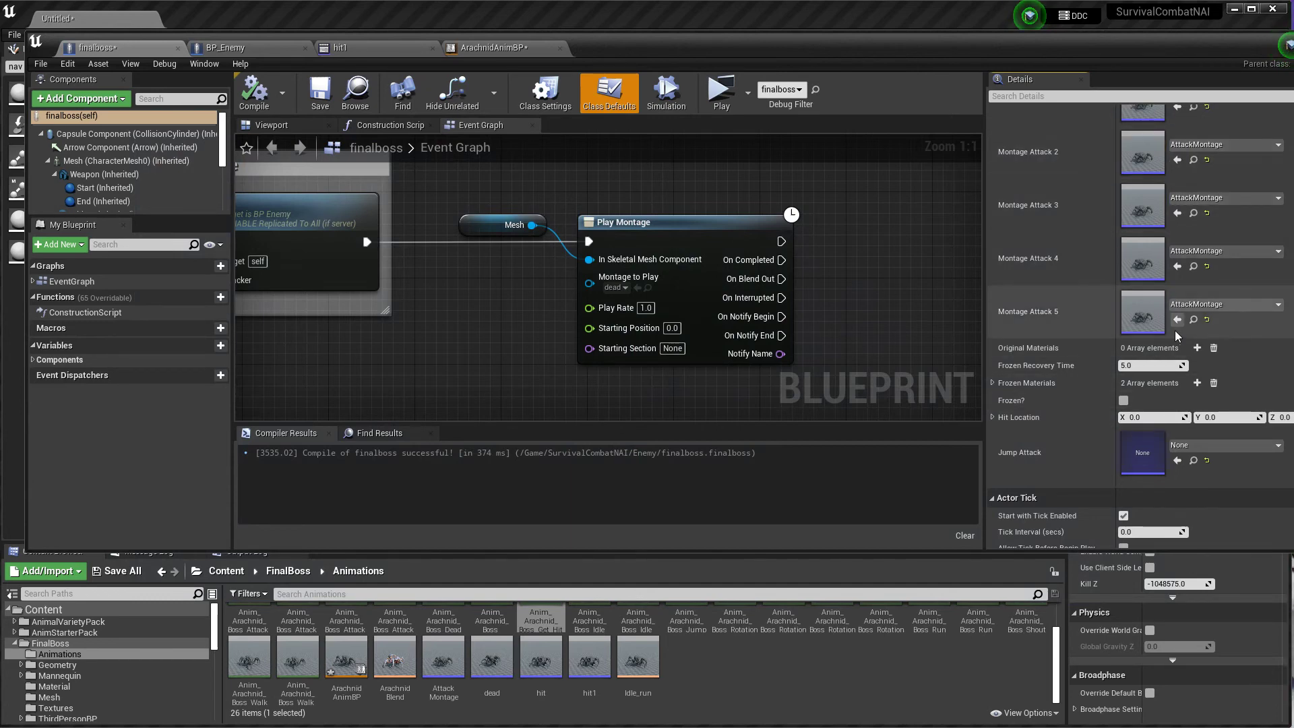
Review the finalboss montage slots from Montage Attack 5 back up to Montage Un Equip, and look over the BP_Enemy blueprint for comparison.
{"action": "scroll", "coordinate": [1135, 378], "scroll_direction": "up", "scroll_amount": 10}
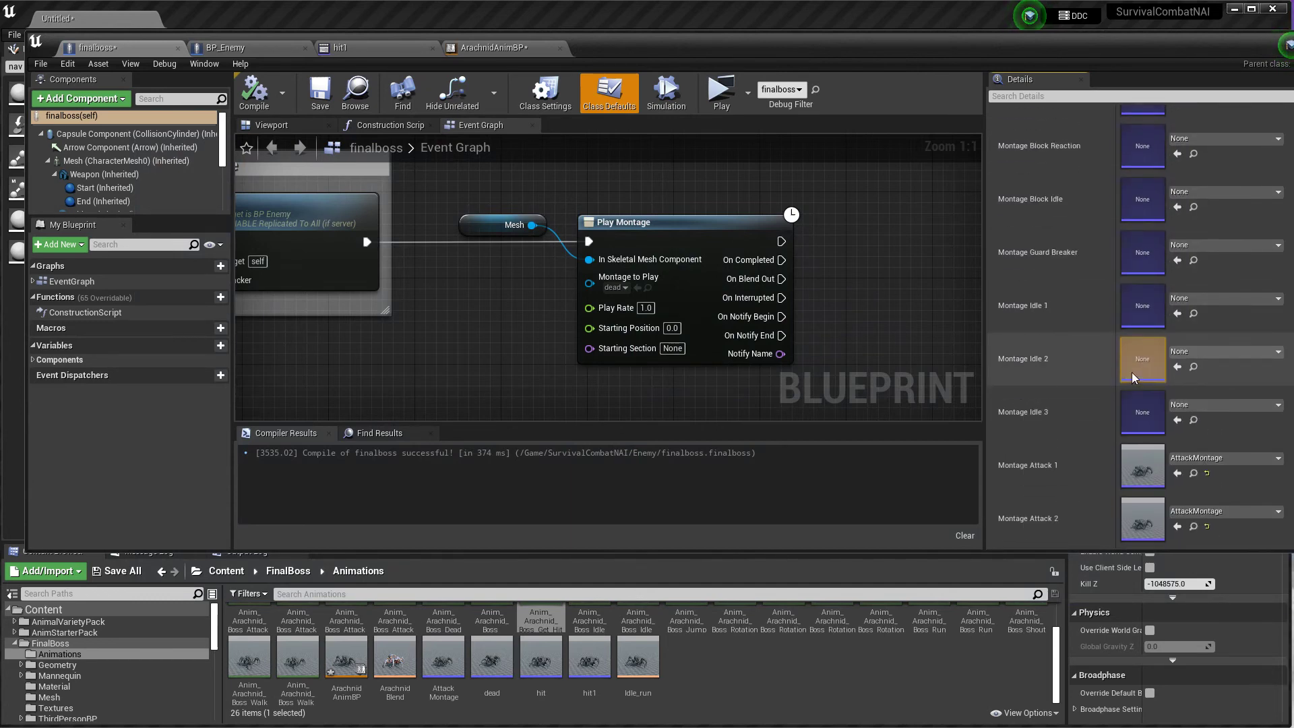
{"action": "scroll", "coordinate": [1130, 351], "scroll_direction": "up", "scroll_amount": 5}
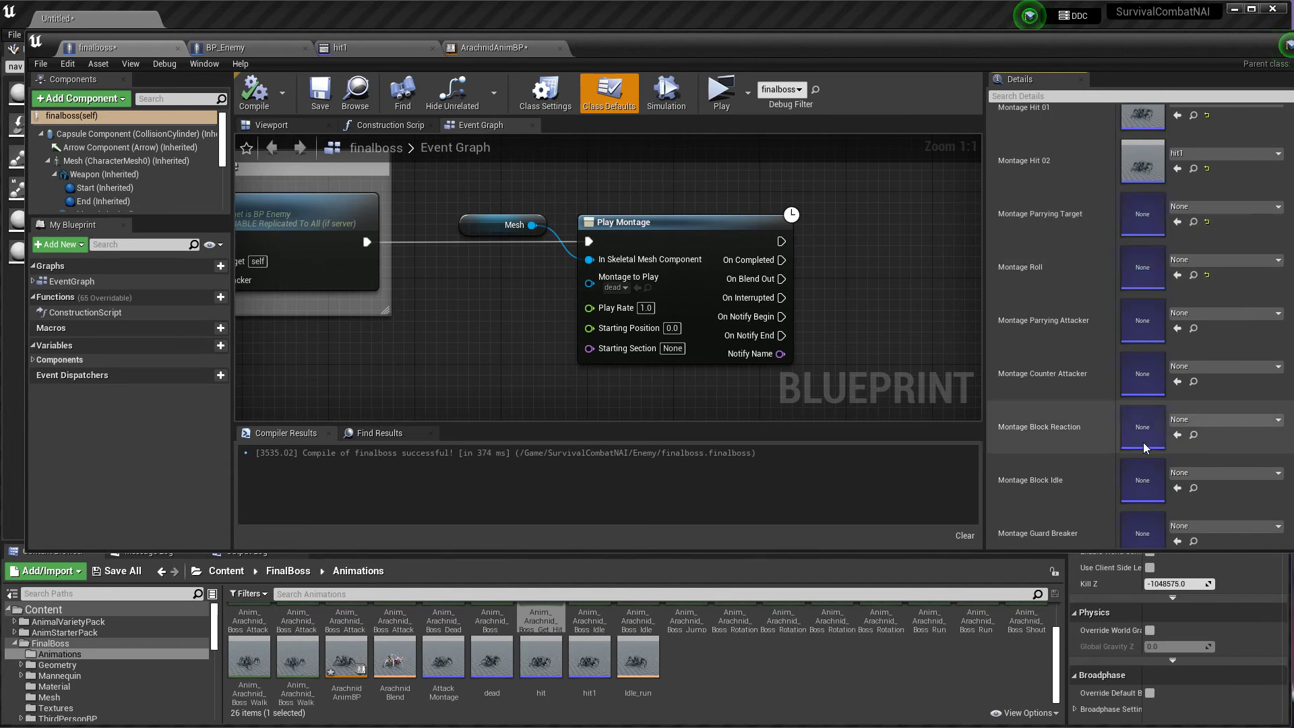
{"action": "scroll", "coordinate": [1139, 314], "scroll_direction": "up", "scroll_amount": 2}
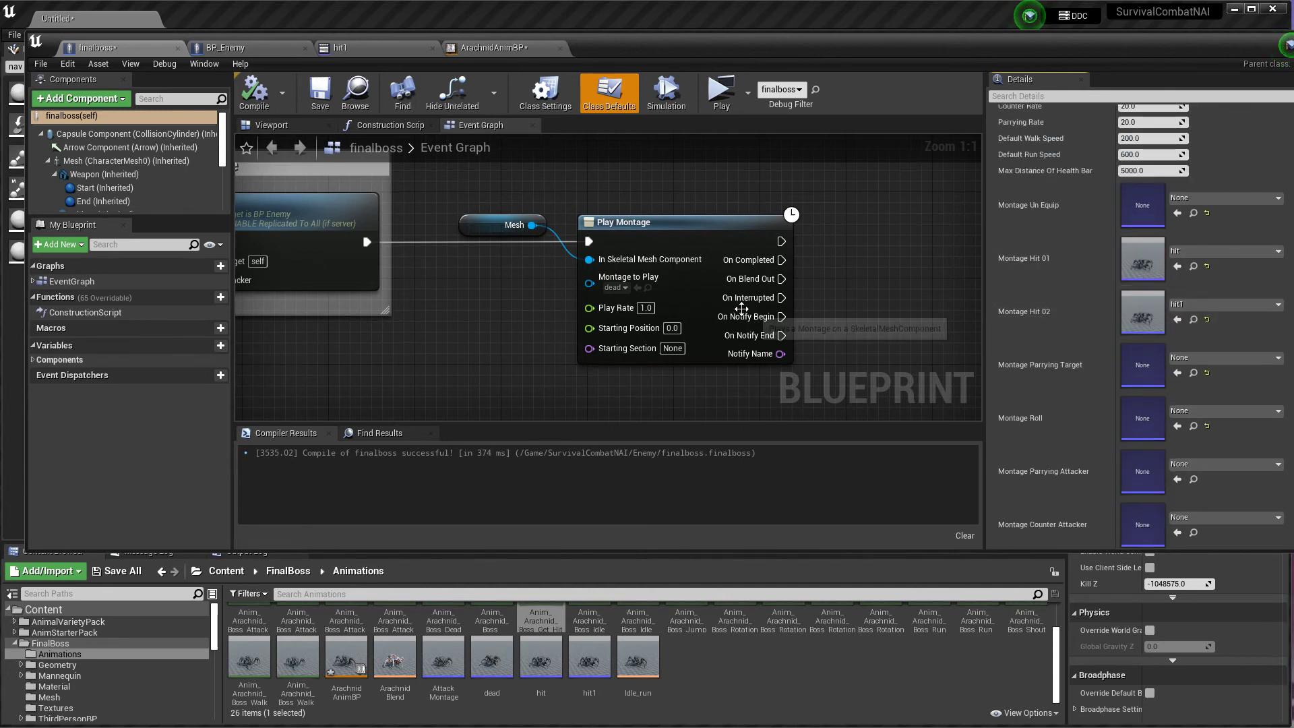
{"action": "left_click", "coordinate": [225, 47]}
{"action": "right_click_drag", "start_coordinate": [632, 268], "coordinate": [444, 216]}
{"action": "left_click", "coordinate": [121, 48]}
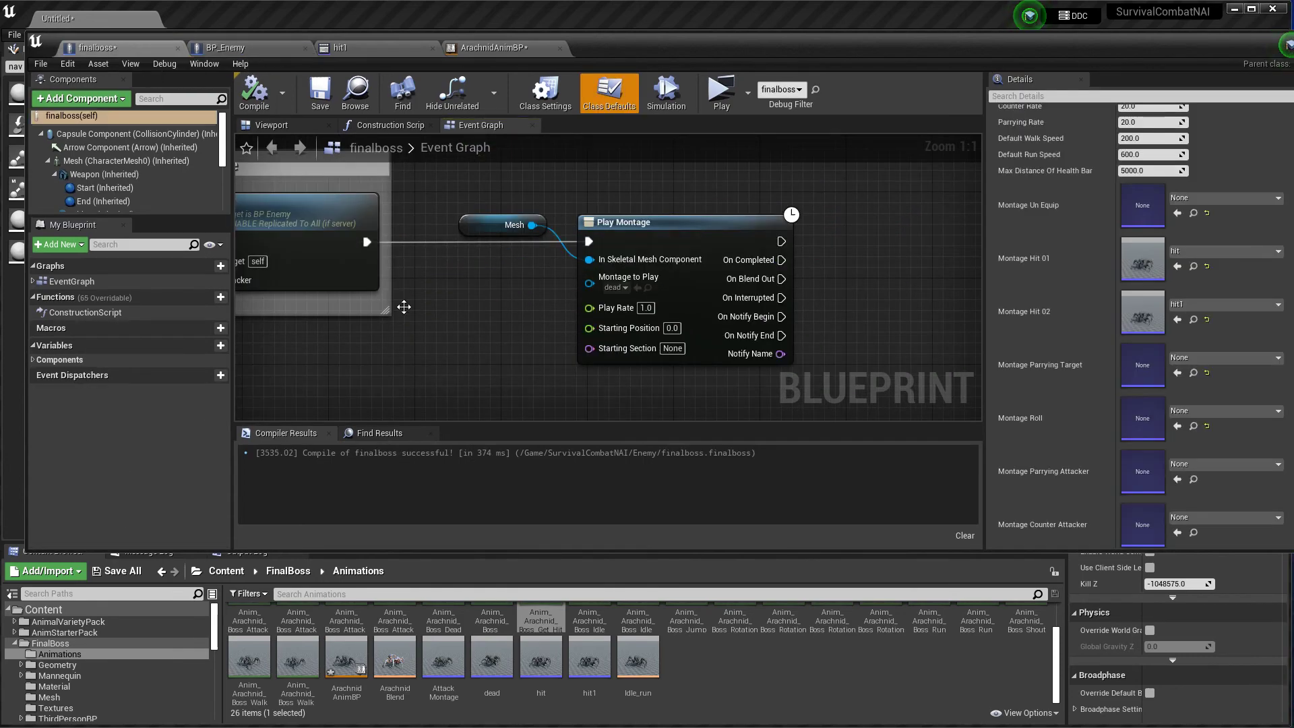
In the finalboss hit logic, connect the Branch node's False output to the execution input of Request Play Montage.
{"action": "scroll", "coordinate": [657, 238], "scroll_direction": "down", "scroll_amount": 4}
{"action": "right_click_drag", "start_coordinate": [498, 331], "coordinate": [748, 360]}
{"action": "right_click_drag", "start_coordinate": [657, 254], "coordinate": [737, 231]}
{"action": "scroll", "coordinate": [641, 291], "scroll_direction": "up", "scroll_amount": 6}
{"action": "scroll", "coordinate": [665, 313], "scroll_direction": "up", "scroll_amount": 5}
{"action": "scroll", "coordinate": [737, 232], "scroll_direction": "down", "scroll_amount": 2}
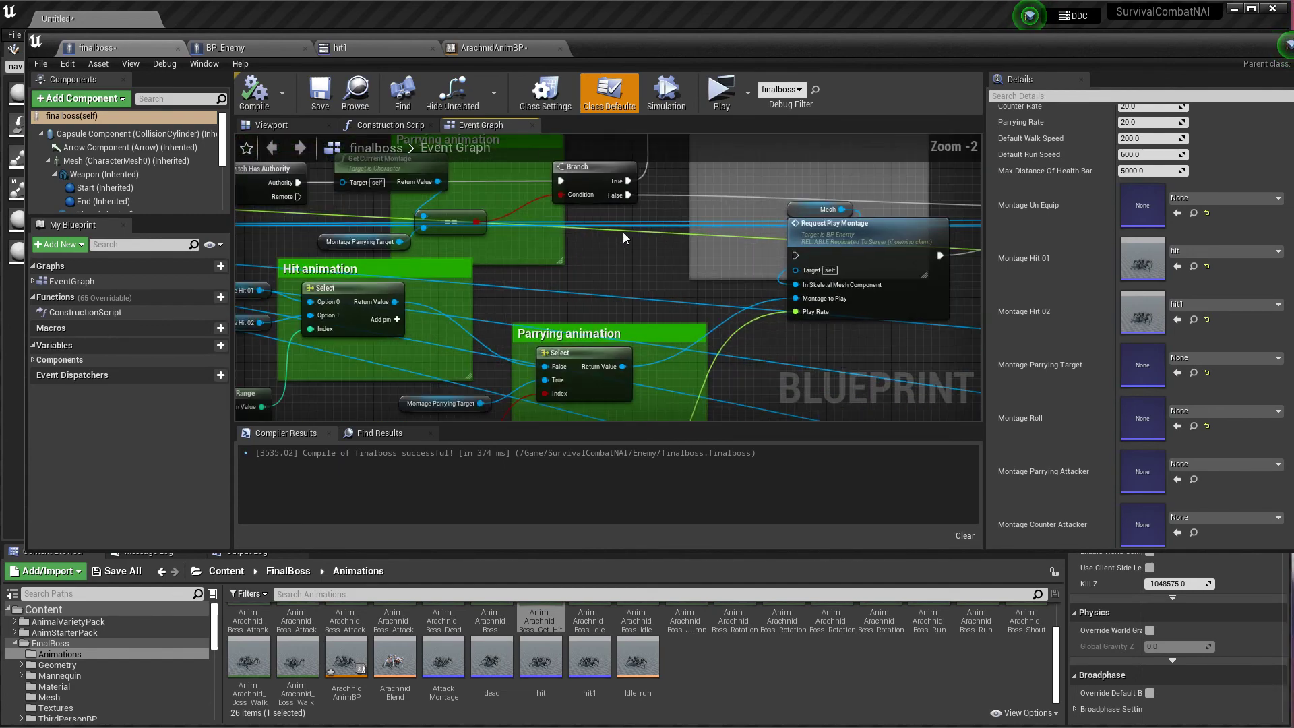
{"action": "right_click_drag", "start_coordinate": [606, 232], "coordinate": [286, 264]}
{"action": "left_click_drag", "start_coordinate": [311, 226], "coordinate": [478, 287]}
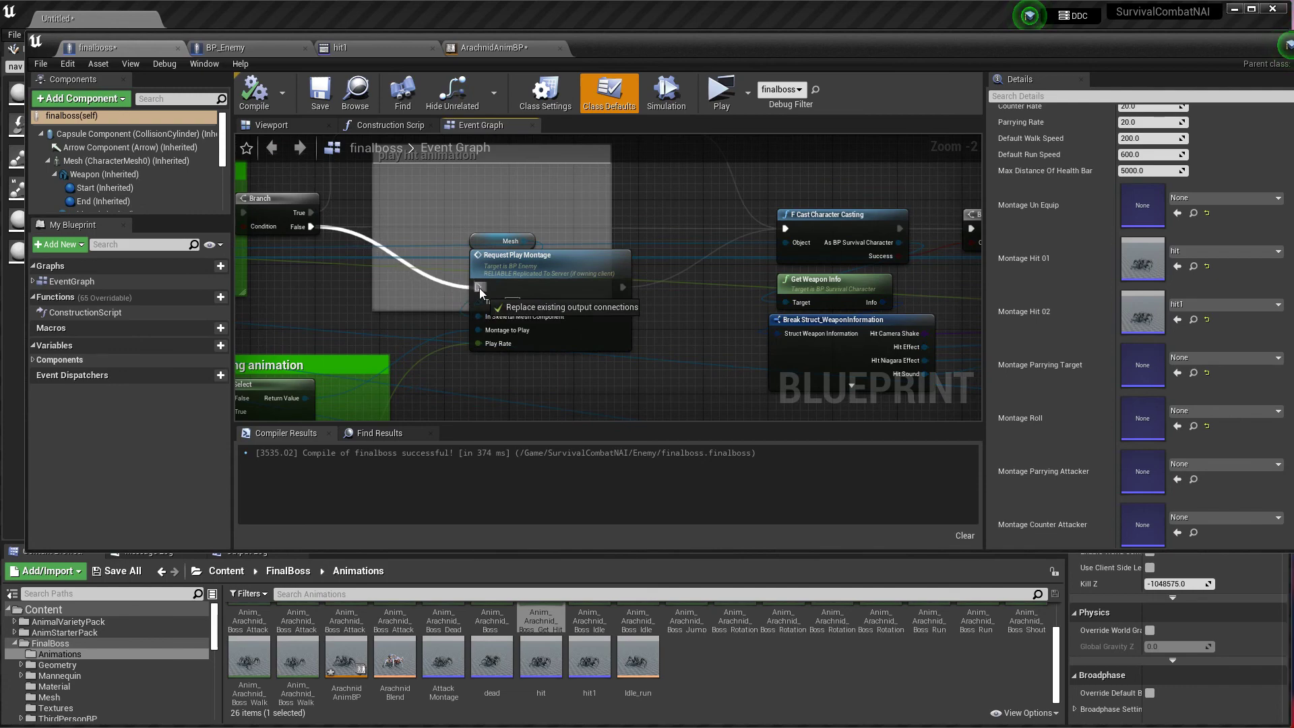
Run the level again with the rewired hit logic, approach the boss to test its hit reaction, and stop the preview.
{"action": "left_click", "coordinate": [713, 102]}
{"action": "key", "text": "w"}
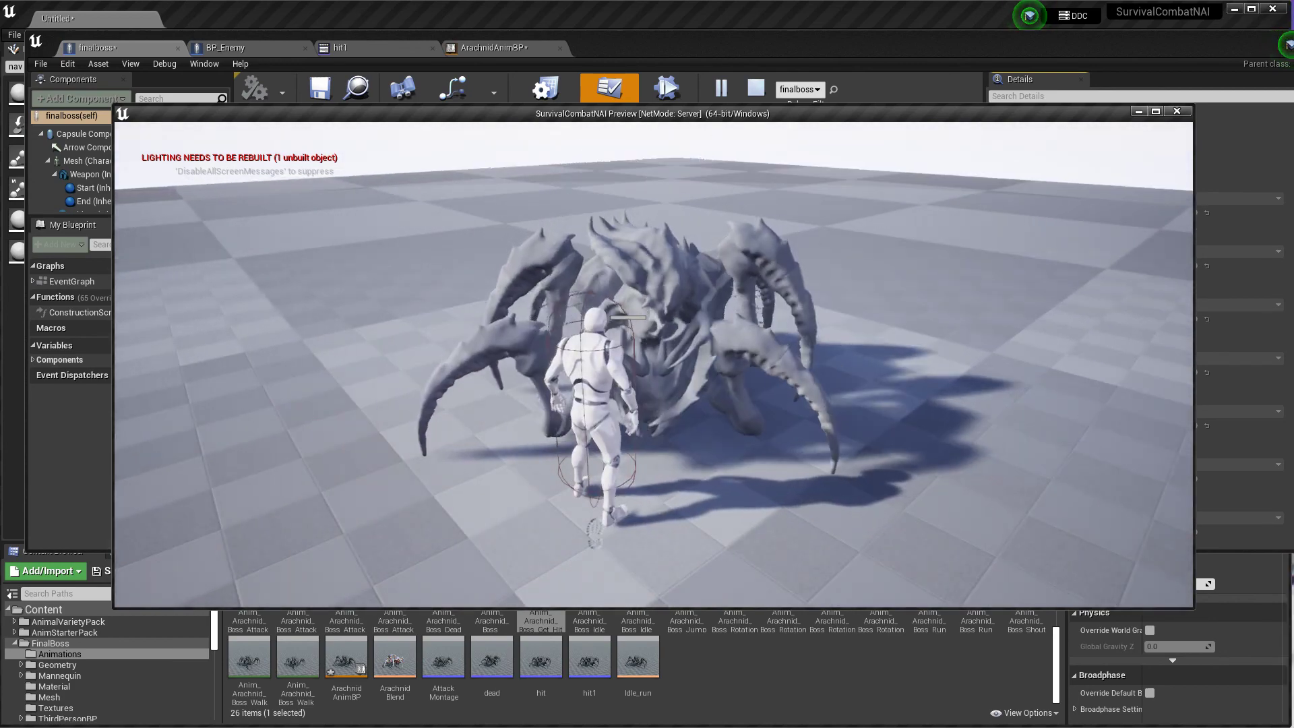
{"action": "key", "text": "Escape"}
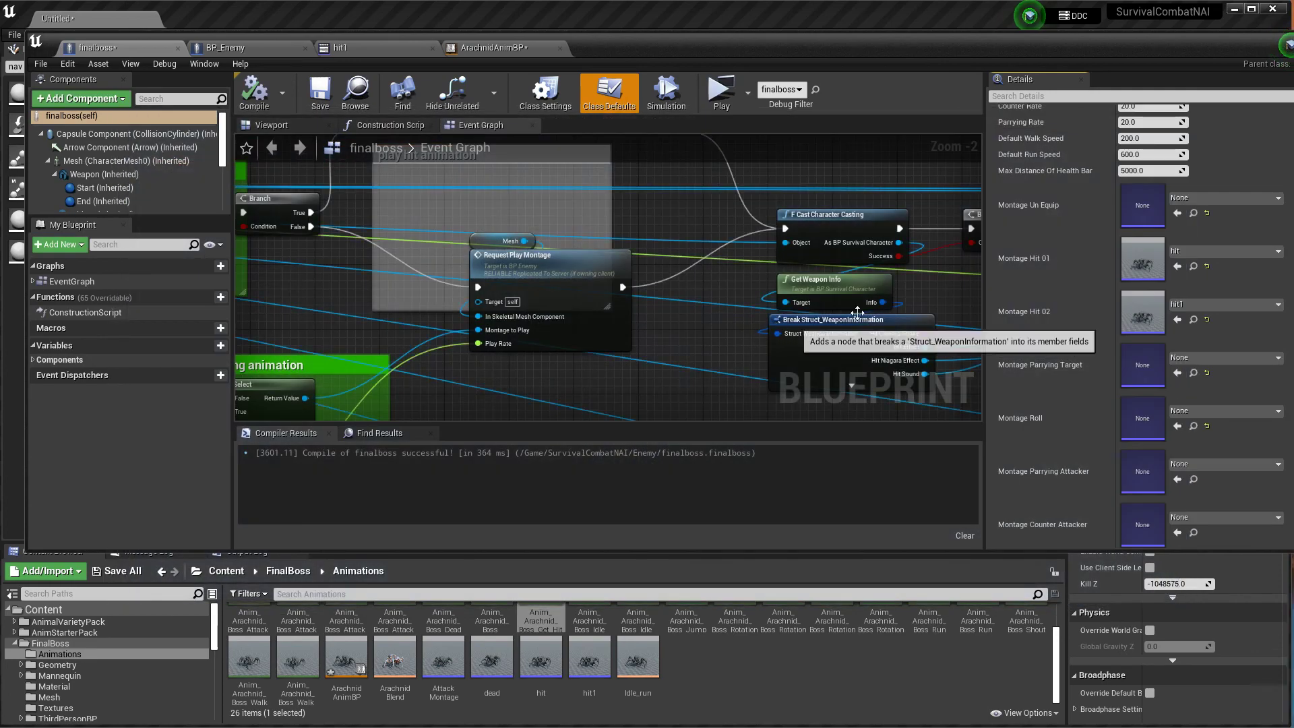